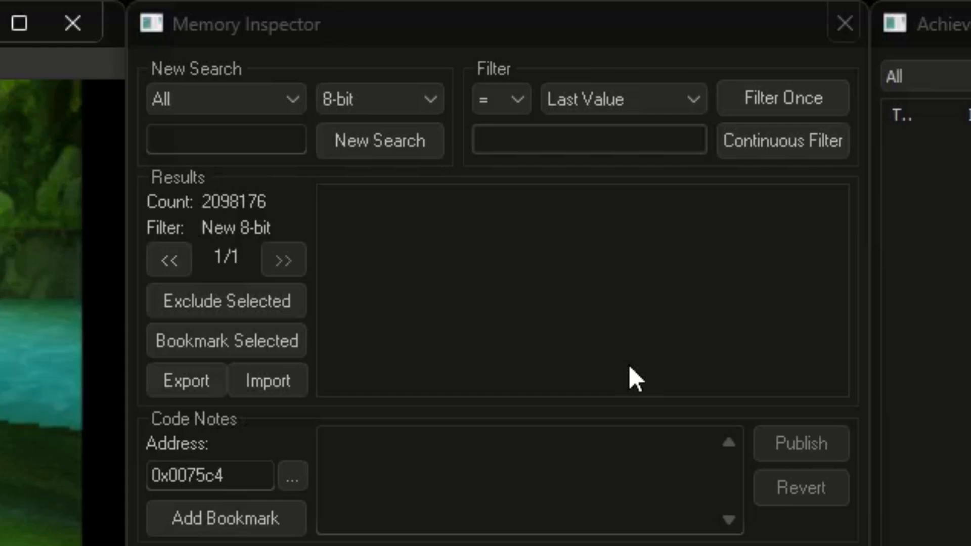
Keep the search on all memory, 8-bit size, equals comparison against Last Value
{"action": "left_click", "coordinate": [281, 106]}
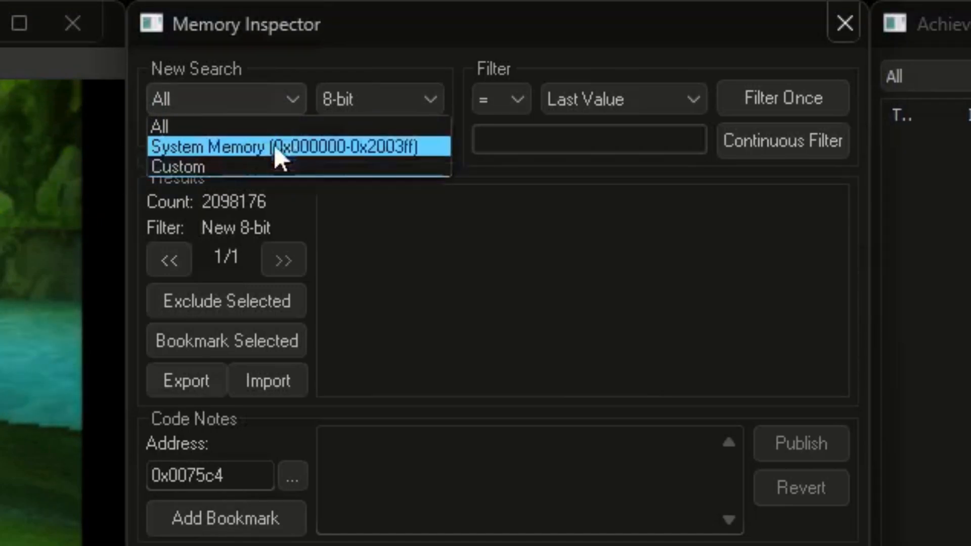
{"action": "left_click", "coordinate": [288, 100]}
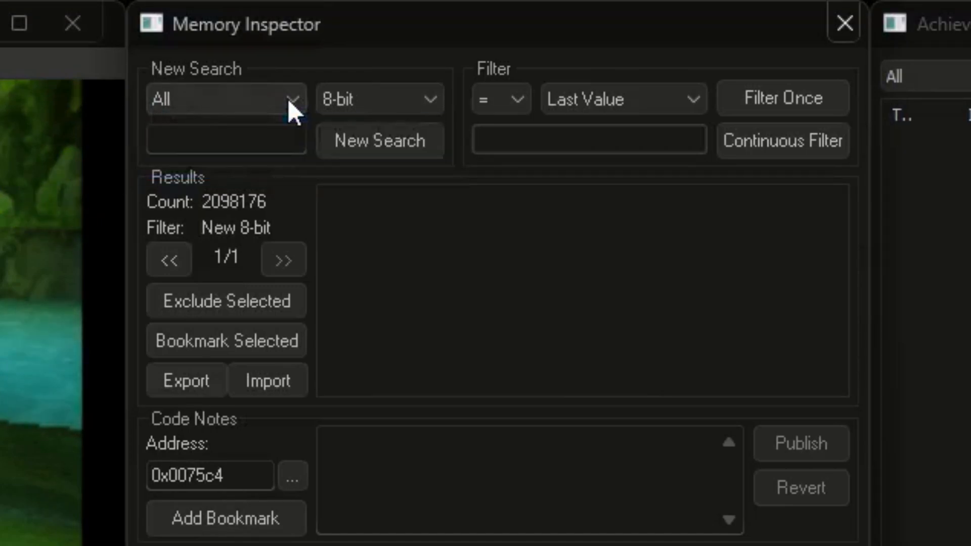
{"action": "left_click", "coordinate": [426, 101]}
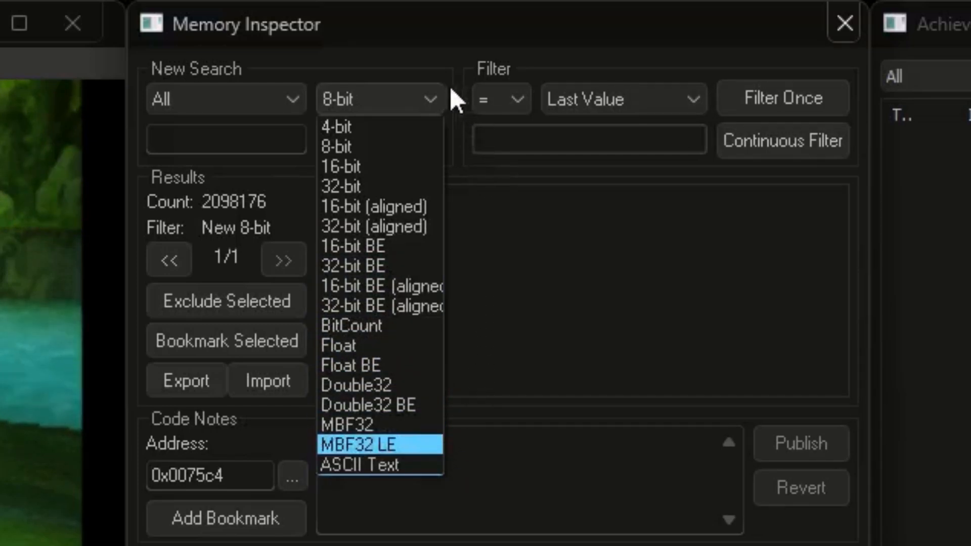
{"action": "left_click", "coordinate": [433, 97]}
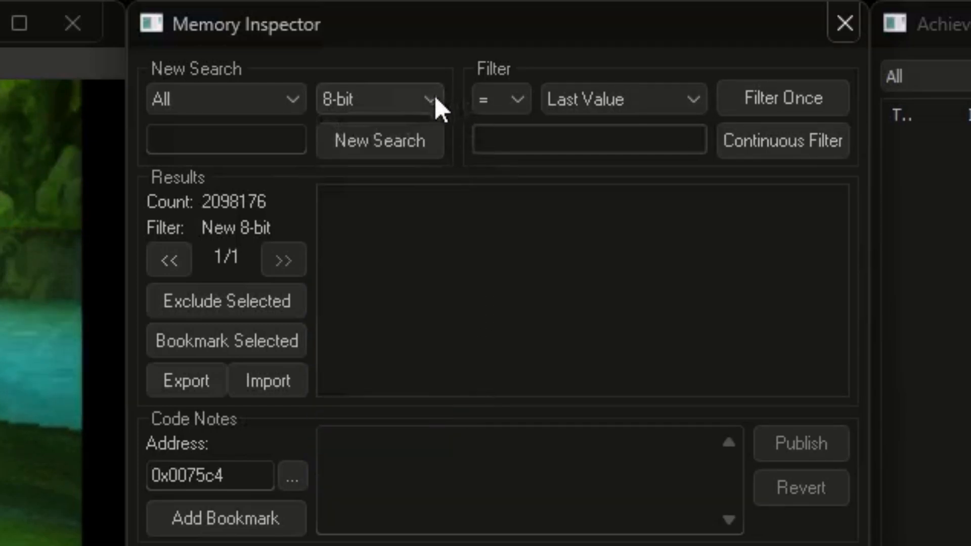
{"action": "left_click", "coordinate": [519, 99]}
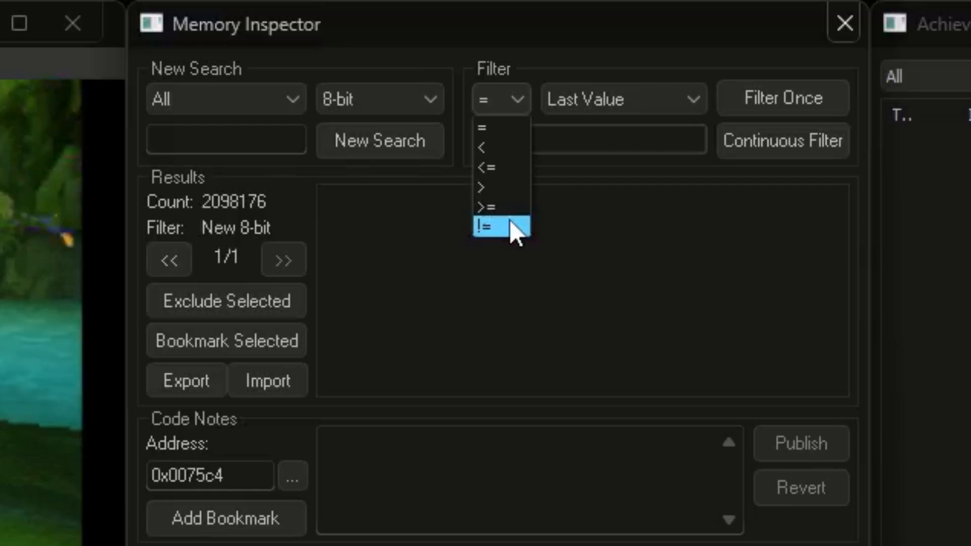
{"action": "left_click", "coordinate": [659, 104]}
{"action": "left_click", "coordinate": [663, 103]}
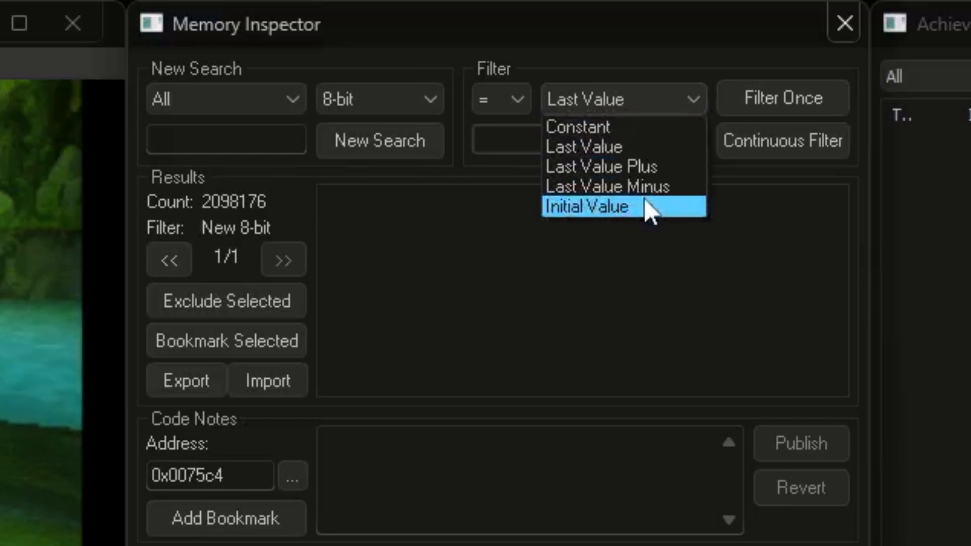
{"action": "left_click", "coordinate": [646, 259]}
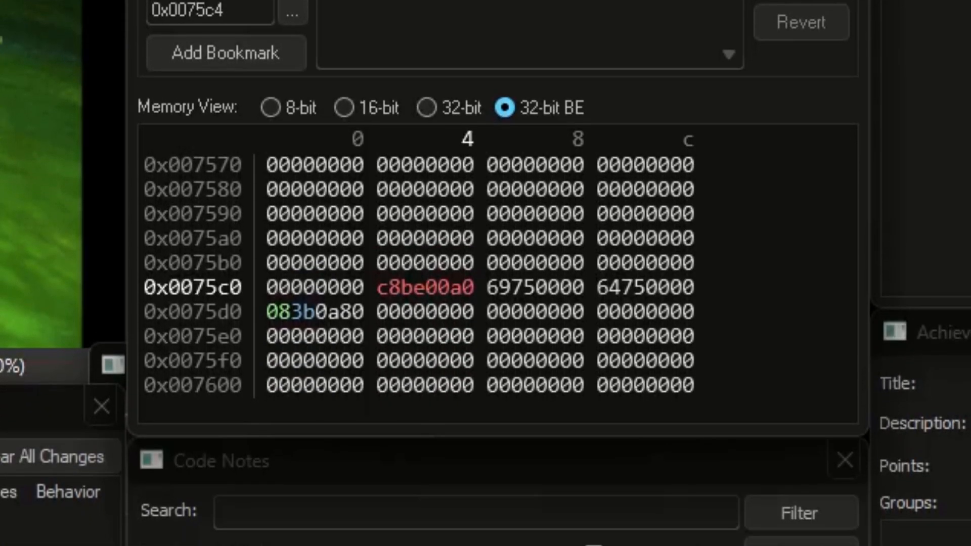
Switch the Memory View back and forth between 32-bit and 8-bit
{"action": "left_click", "coordinate": [450, 107]}
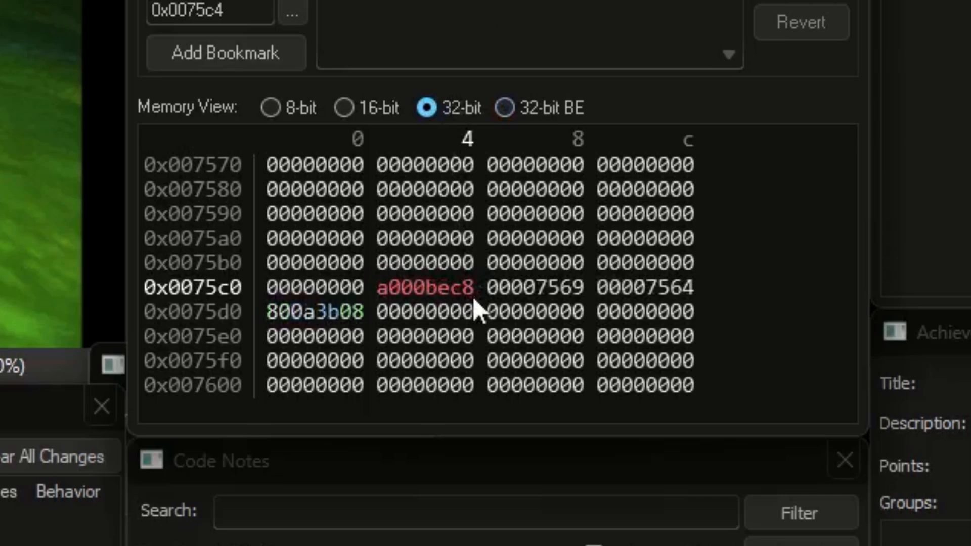
{"action": "left_click", "coordinate": [272, 109]}
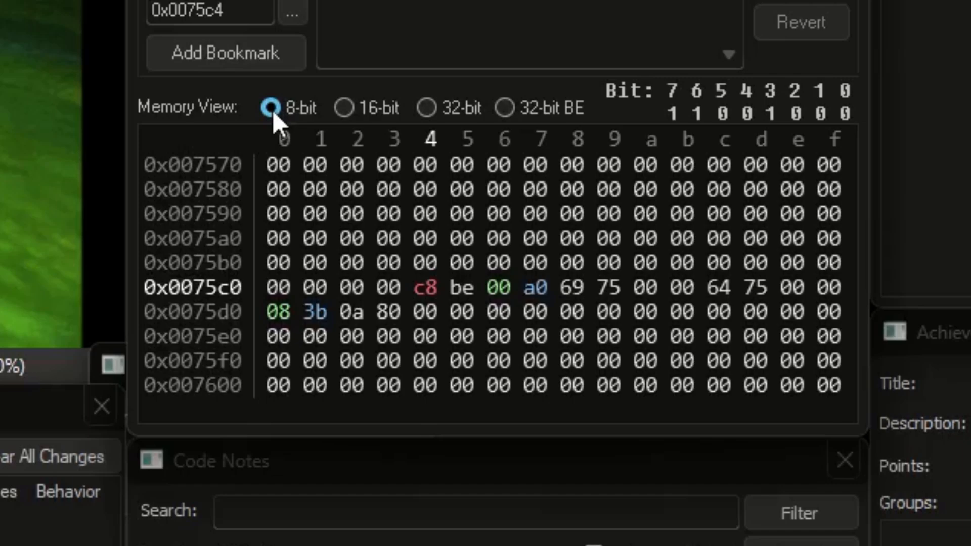
{"action": "left_click", "coordinate": [429, 116]}
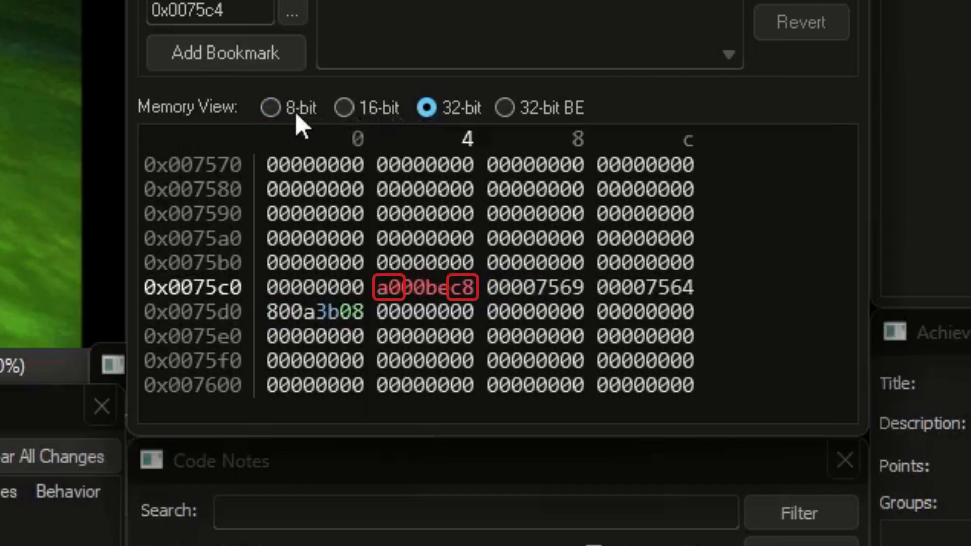
{"action": "left_click", "coordinate": [297, 113]}
{"action": "left_click", "coordinate": [435, 115]}
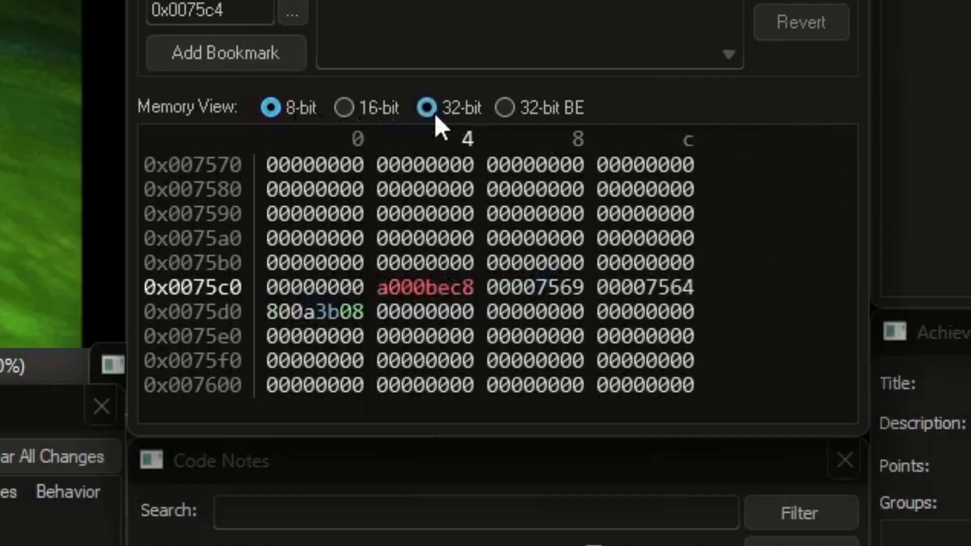
{"action": "left_click", "coordinate": [298, 116]}
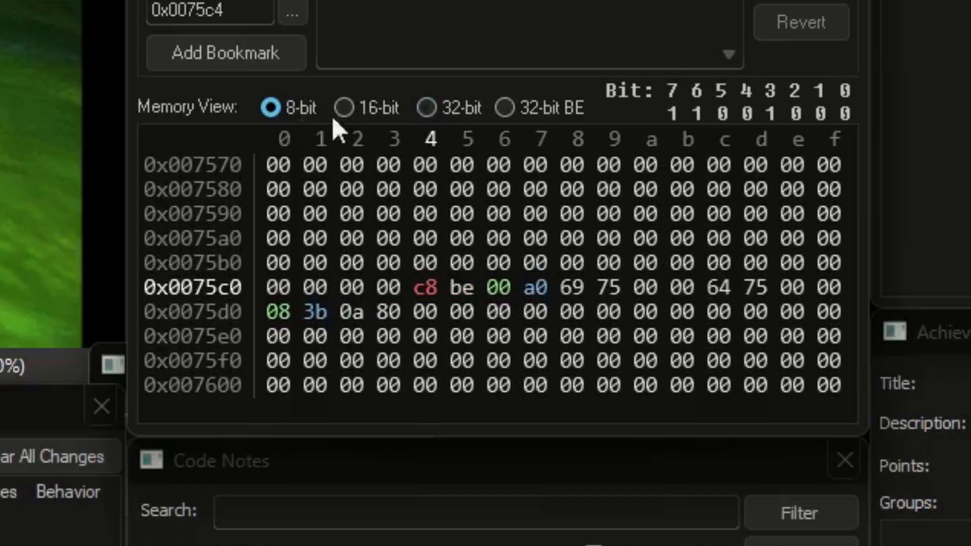
Alternate between 32-bit BE and 32-bit views, finishing on 32-bit so 0x0075c4 reads a000bec8
{"action": "left_click", "coordinate": [544, 114]}
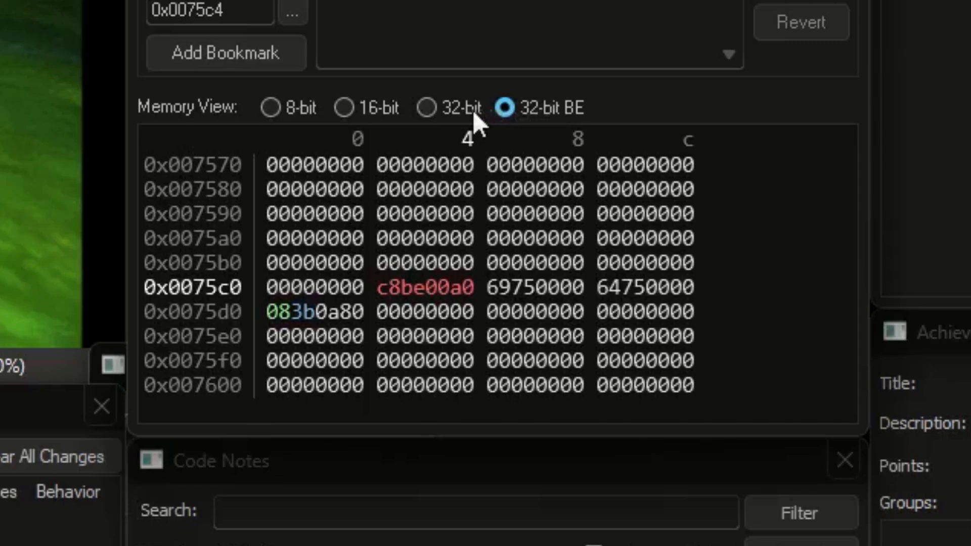
{"action": "left_click", "coordinate": [461, 110]}
{"action": "left_click", "coordinate": [546, 111]}
{"action": "left_click", "coordinate": [468, 110]}
{"action": "left_click", "coordinate": [541, 110]}
{"action": "left_click", "coordinate": [475, 110]}
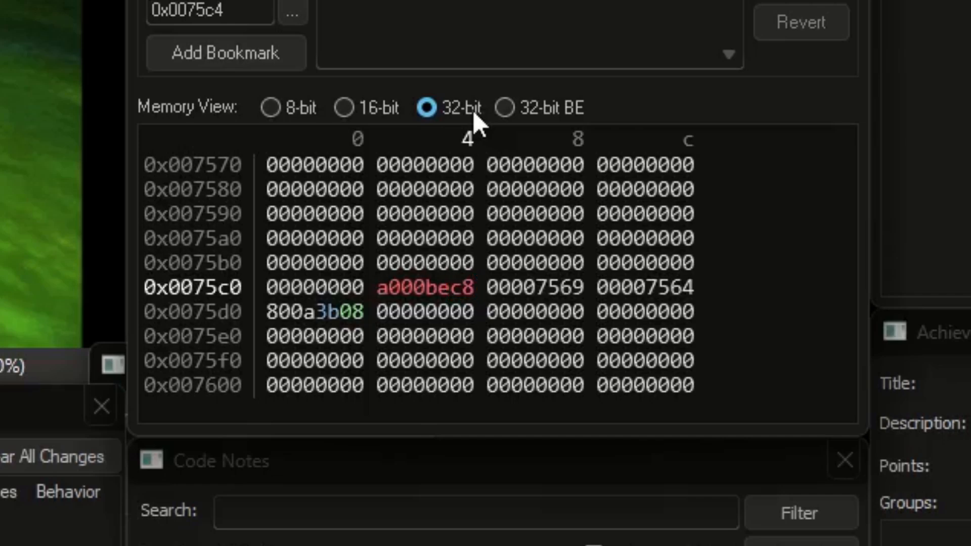
{"action": "left_click", "coordinate": [563, 114]}
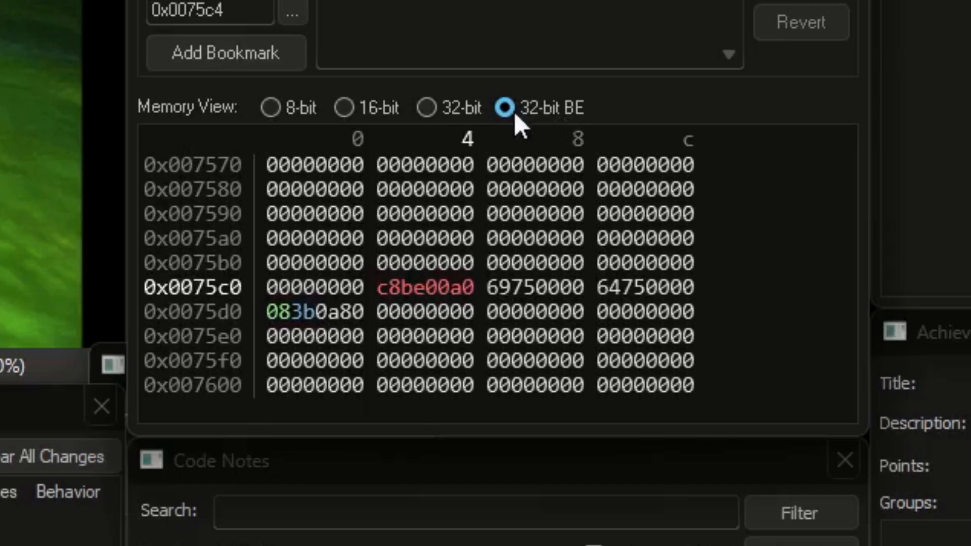
{"action": "left_click", "coordinate": [472, 113]}
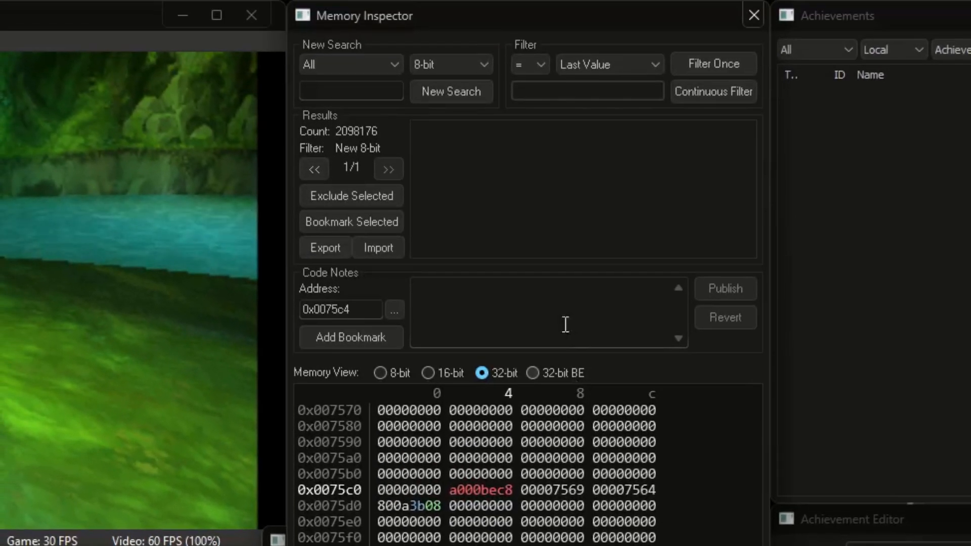
Keep the 8-bit search size and inspect bytes in 8-bit view, selecting c8 at 0x0075c4
{"action": "left_click", "coordinate": [484, 62]}
{"action": "left_click", "coordinate": [475, 94]}
{"action": "left_click", "coordinate": [381, 372]}
{"action": "left_click", "coordinate": [409, 440]}
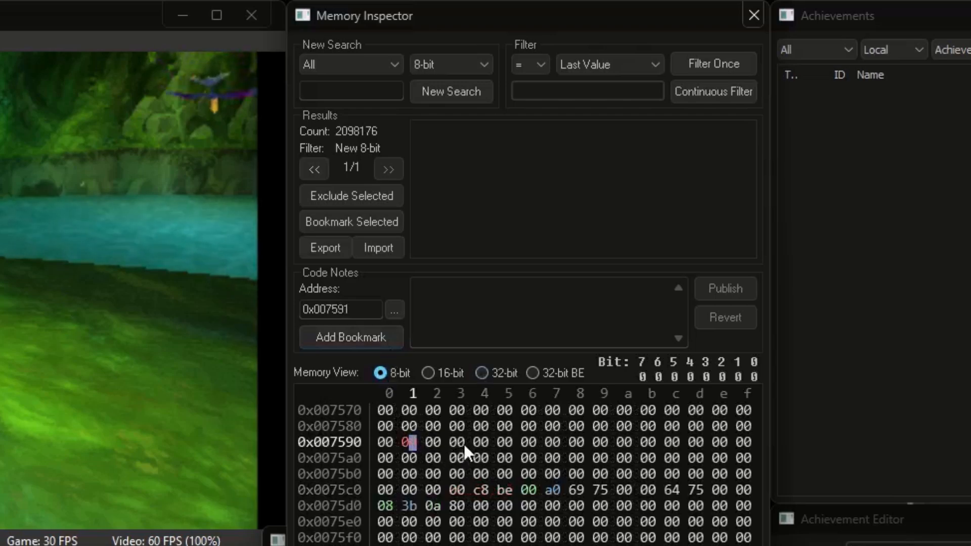
{"action": "left_click", "coordinate": [477, 441]}
{"action": "left_click", "coordinate": [480, 489]}
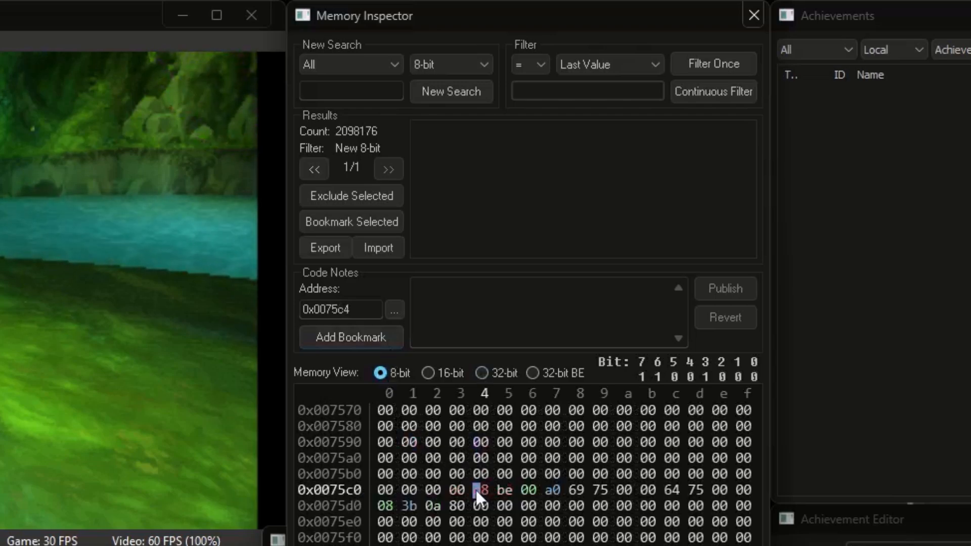
{"action": "left_click", "coordinate": [486, 491]}
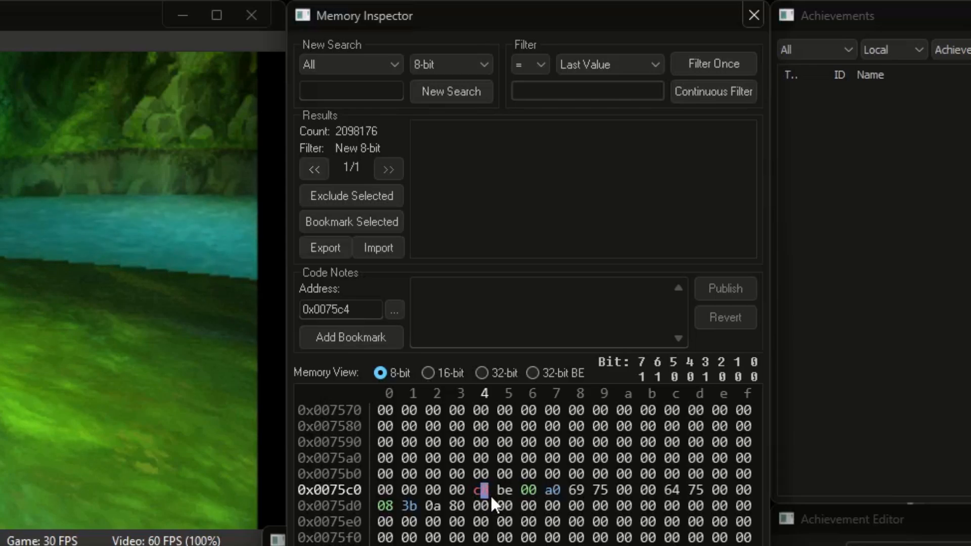
Try 32-bit (aligned) size, compare views at 0x0075c5, then choose BitCount
{"action": "left_click", "coordinate": [481, 64]}
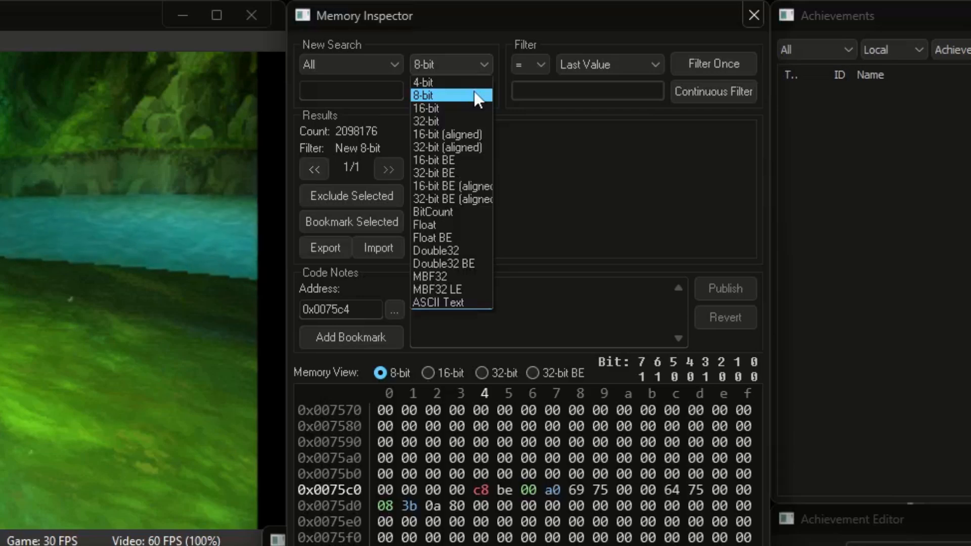
{"action": "left_click", "coordinate": [463, 146]}
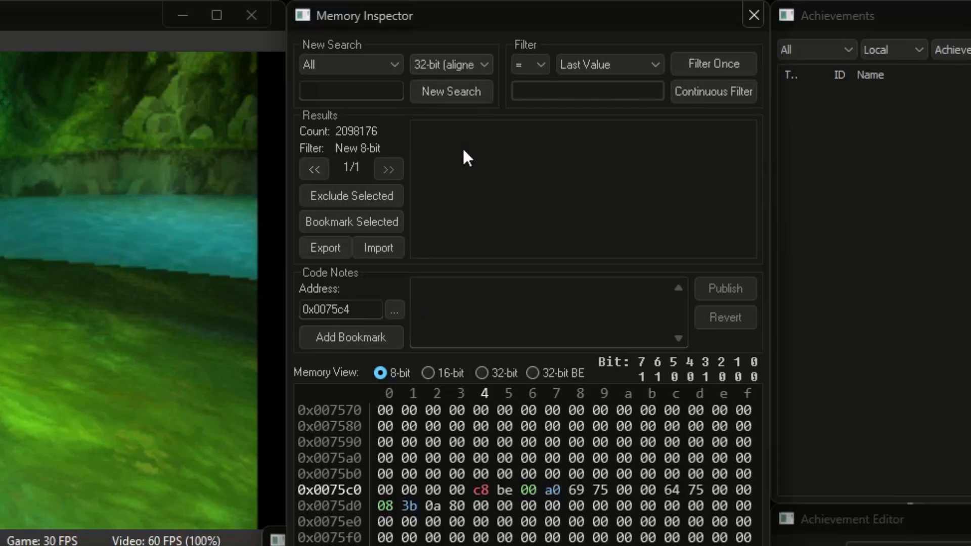
{"action": "left_click", "coordinate": [481, 373]}
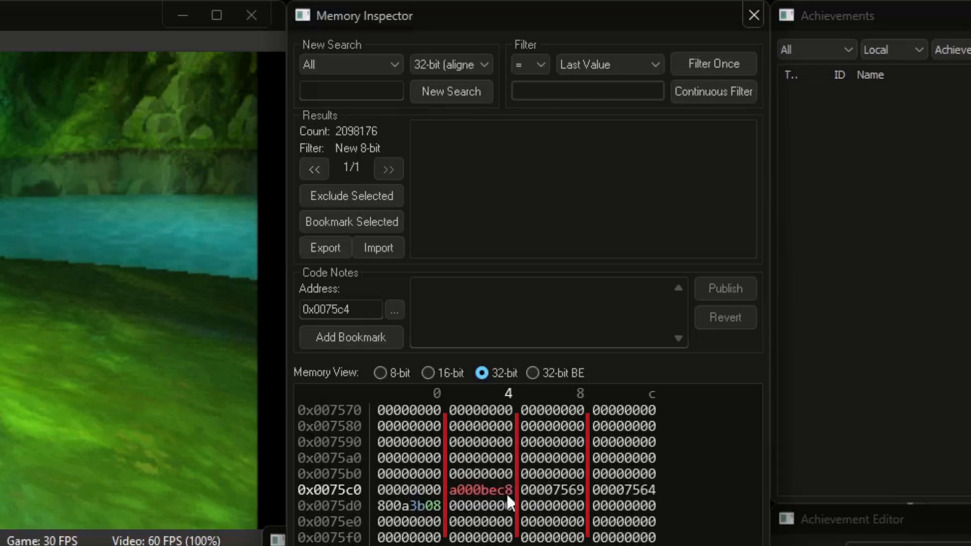
{"action": "left_click", "coordinate": [394, 374]}
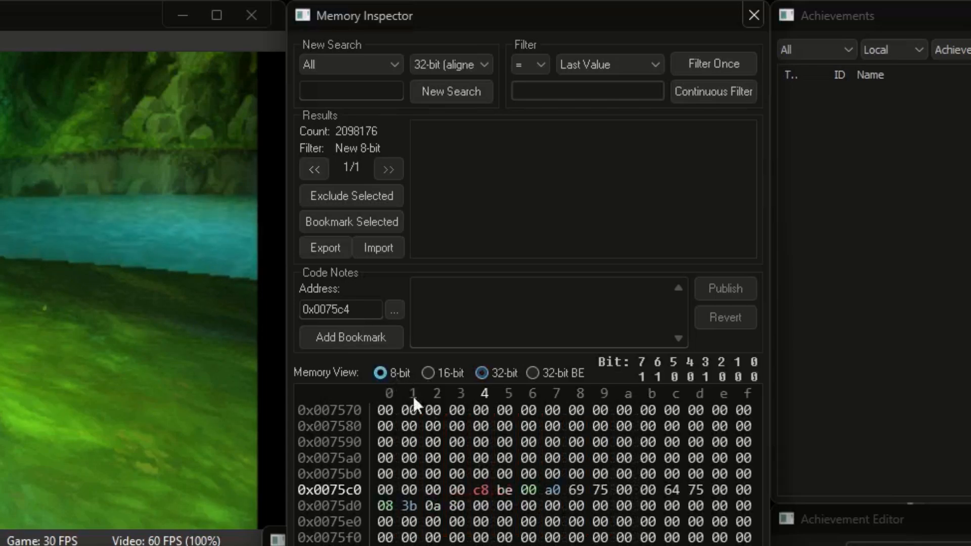
{"action": "left_click", "coordinate": [506, 489]}
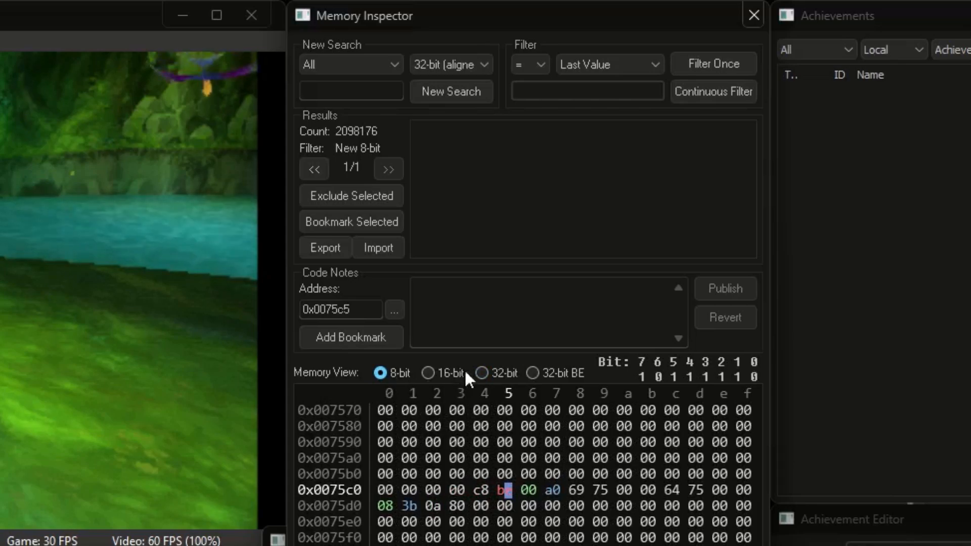
{"action": "left_click", "coordinate": [482, 372]}
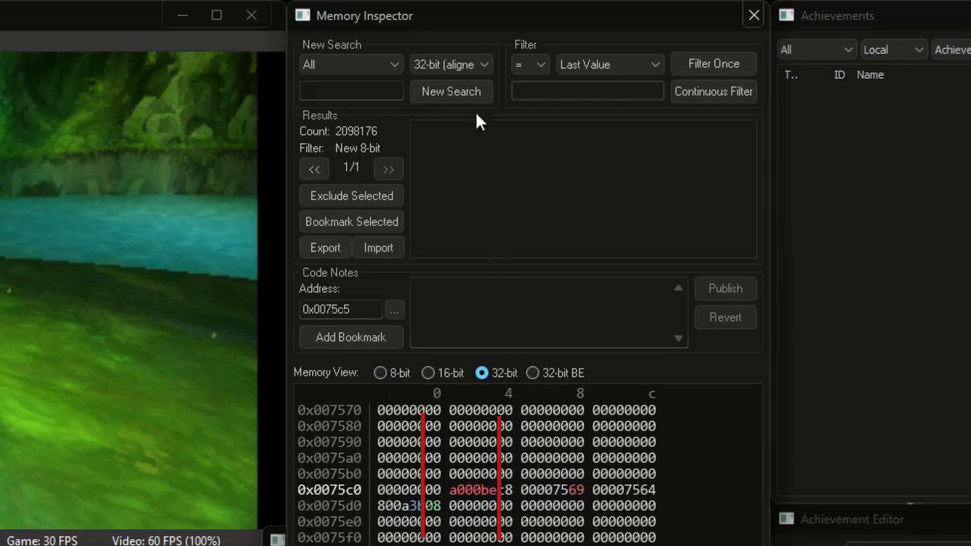
{"action": "left_click", "coordinate": [465, 55]}
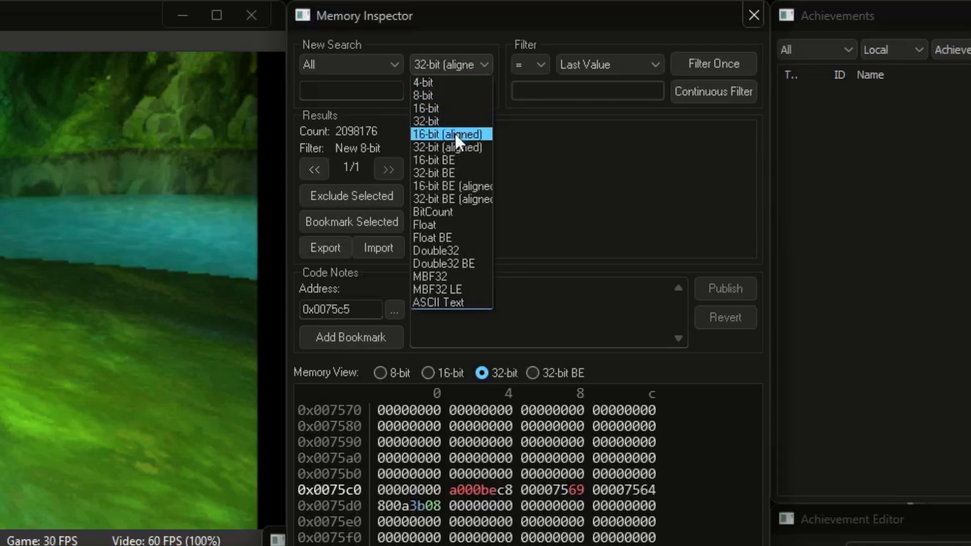
{"action": "left_click", "coordinate": [451, 211]}
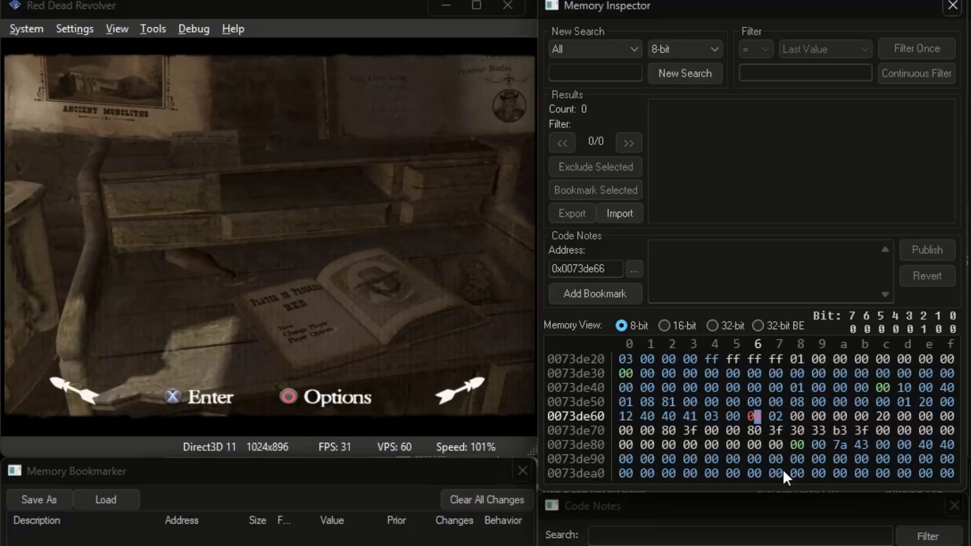
Overwrite the byte at 0x0073de65 with 01, then with ff
{"action": "left_click", "coordinate": [731, 414]}
{"action": "type", "text": "01"}
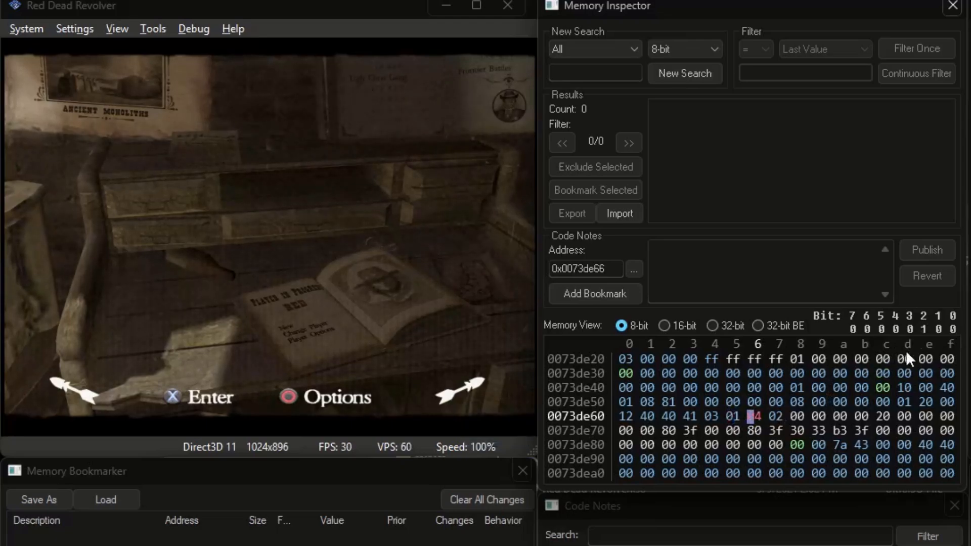
{"action": "left_click", "coordinate": [734, 417]}
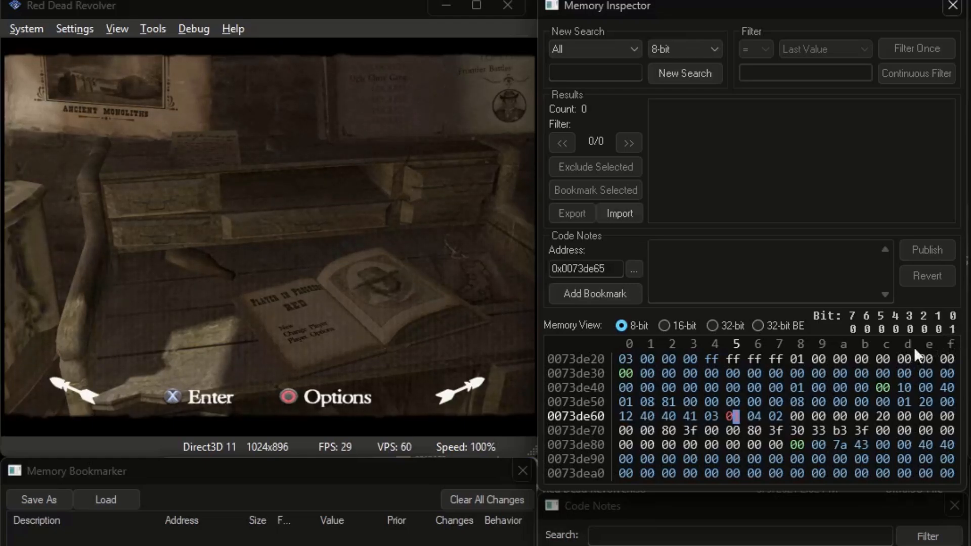
{"action": "type", "text": "ff"}
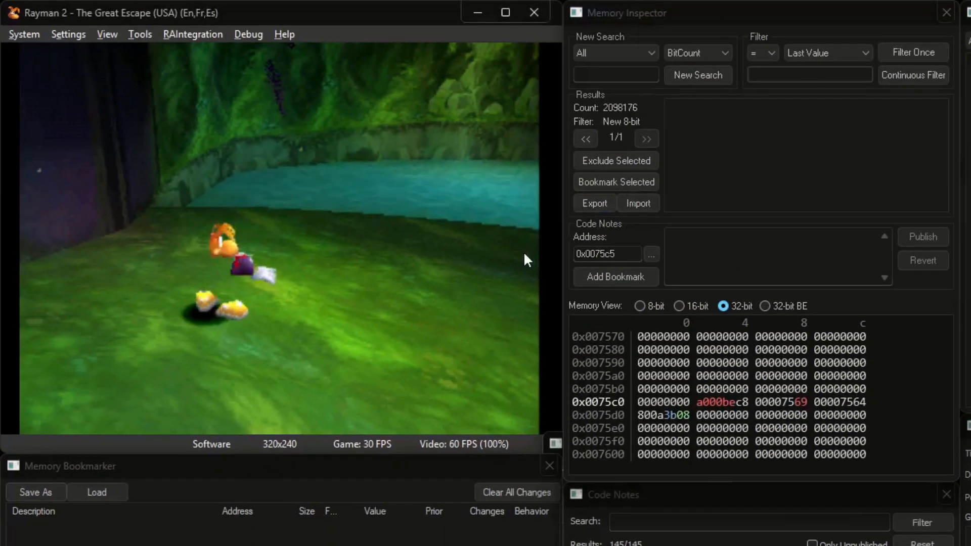
Load save state 6 and start a new BitCount search
{"action": "key", "text": "F6"}
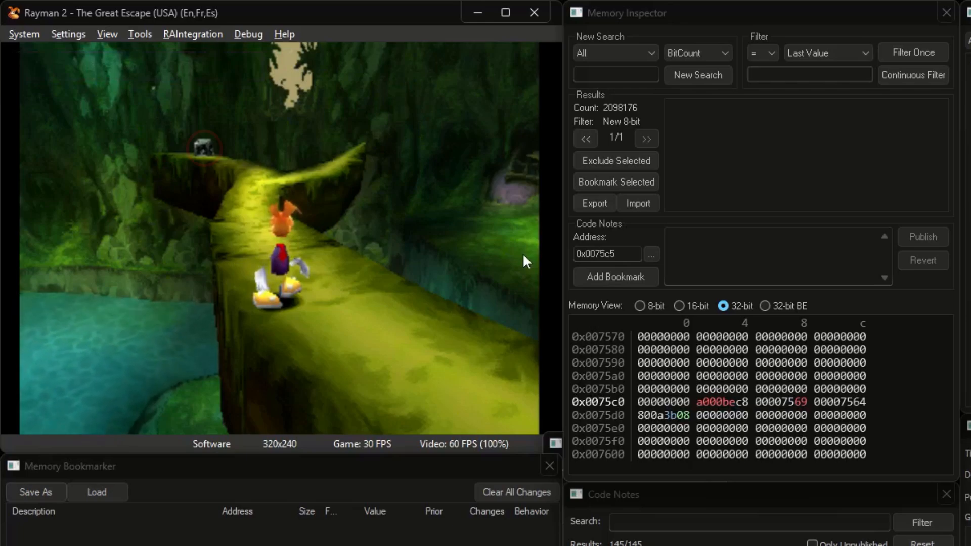
{"action": "key", "text": "F7"}
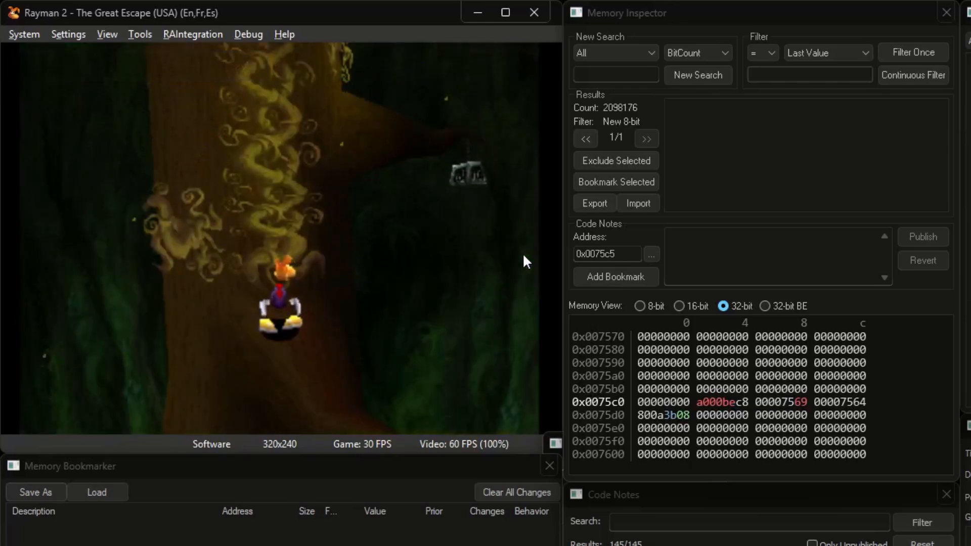
{"action": "key", "text": "F6"}
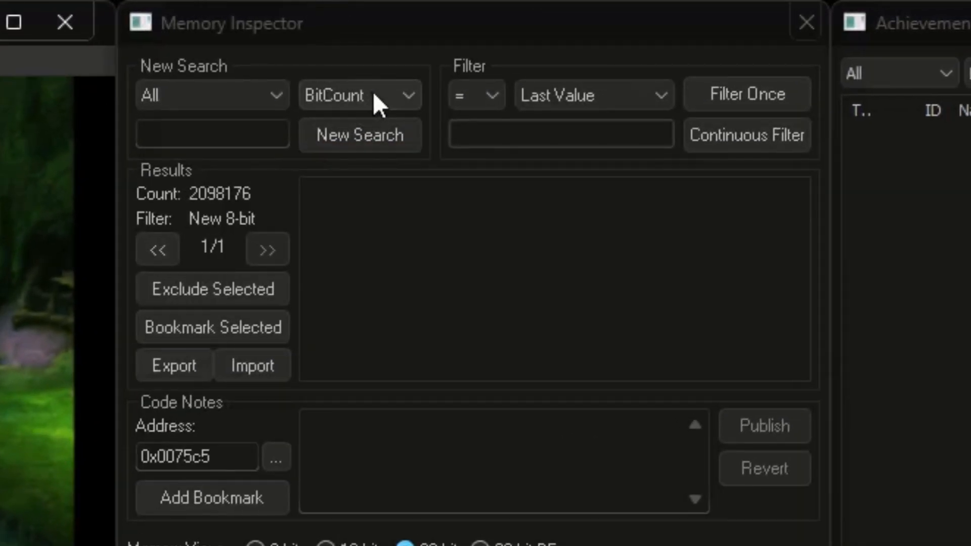
{"action": "left_click", "coordinate": [367, 136]}
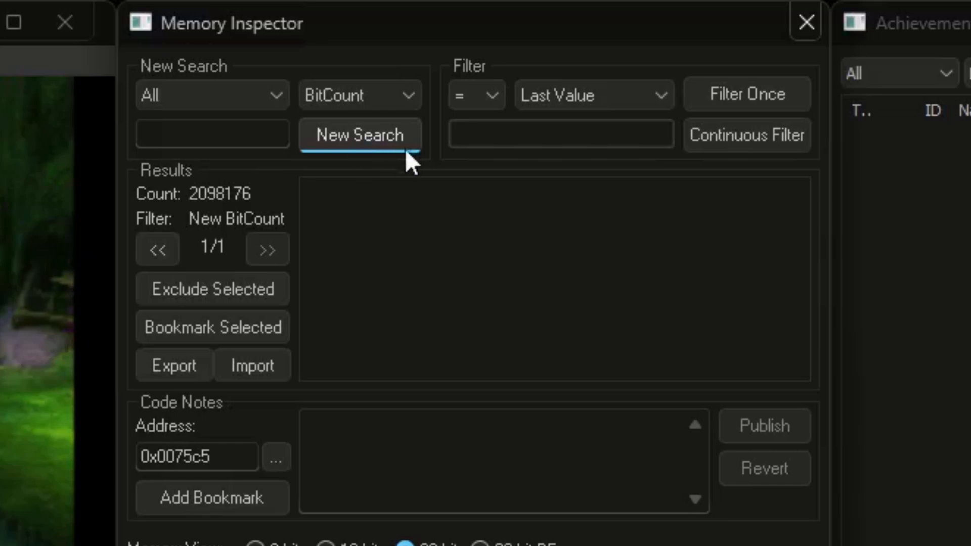
Filter once for bit counts equal to constant 0
{"action": "left_click", "coordinate": [589, 95]}
{"action": "left_click", "coordinate": [587, 119]}
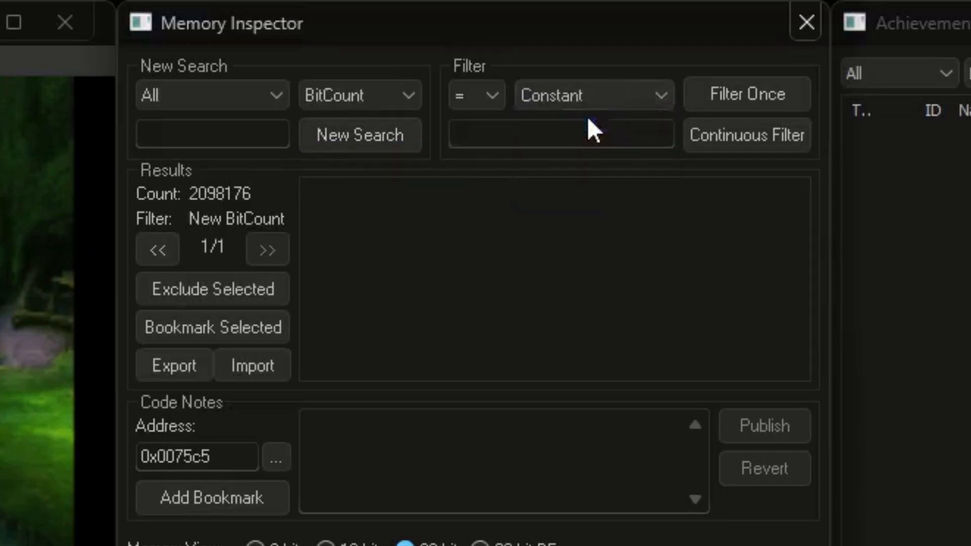
{"action": "left_click", "coordinate": [514, 130]}
{"action": "type", "text": "0"}
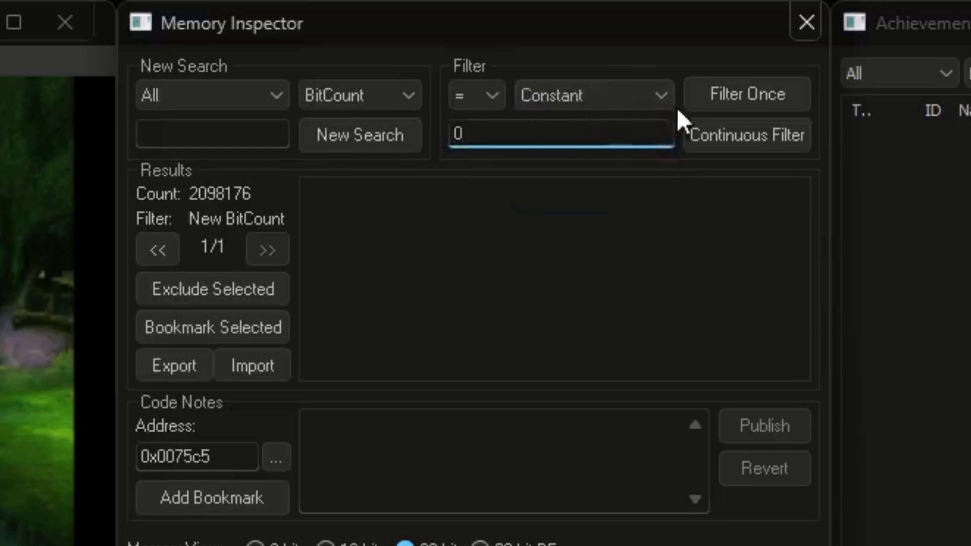
{"action": "left_click", "coordinate": [735, 101]}
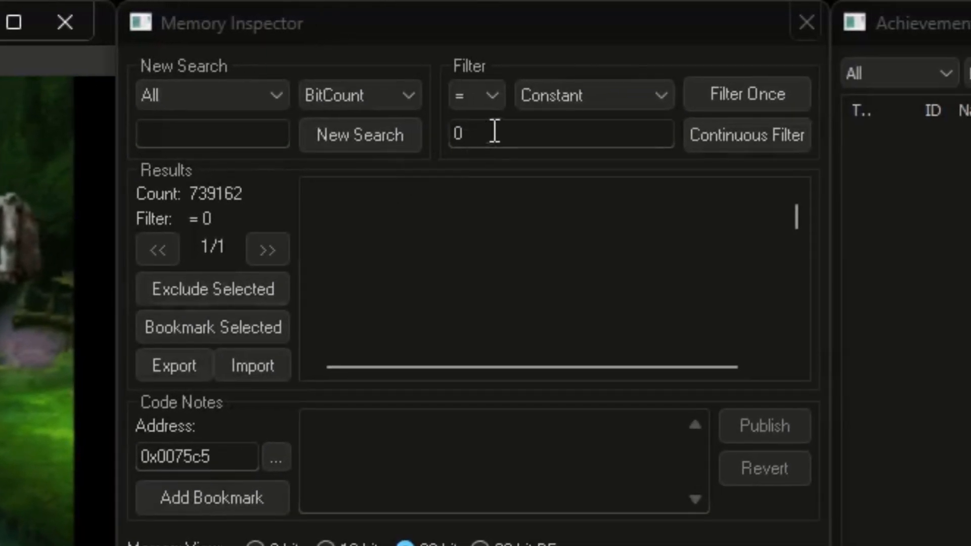
Change the constant to 1, filter once, then filter continuously
{"action": "left_click", "coordinate": [540, 125]}
{"action": "left_click_drag", "start_coordinate": [539, 126], "coordinate": [492, 130]}
{"action": "type", "text": "1"}
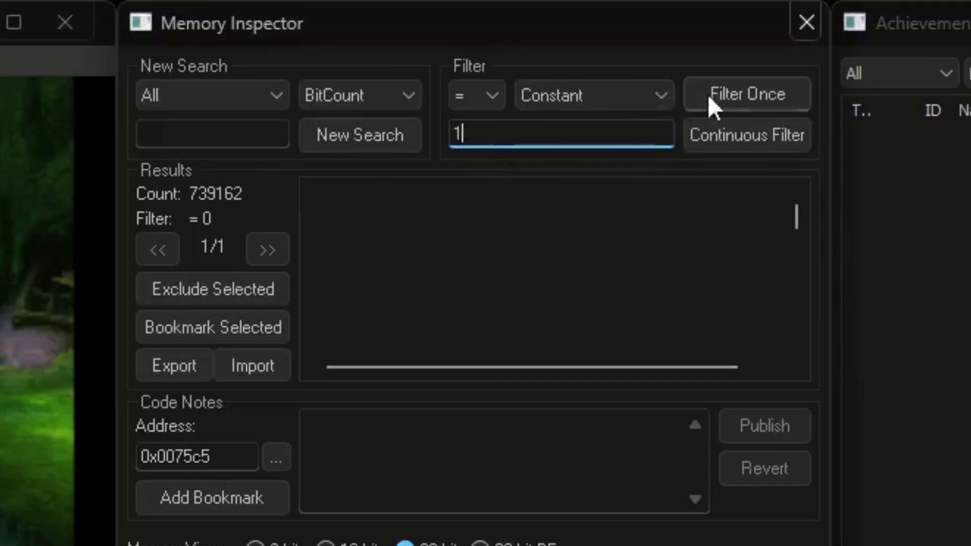
{"action": "left_click", "coordinate": [732, 97]}
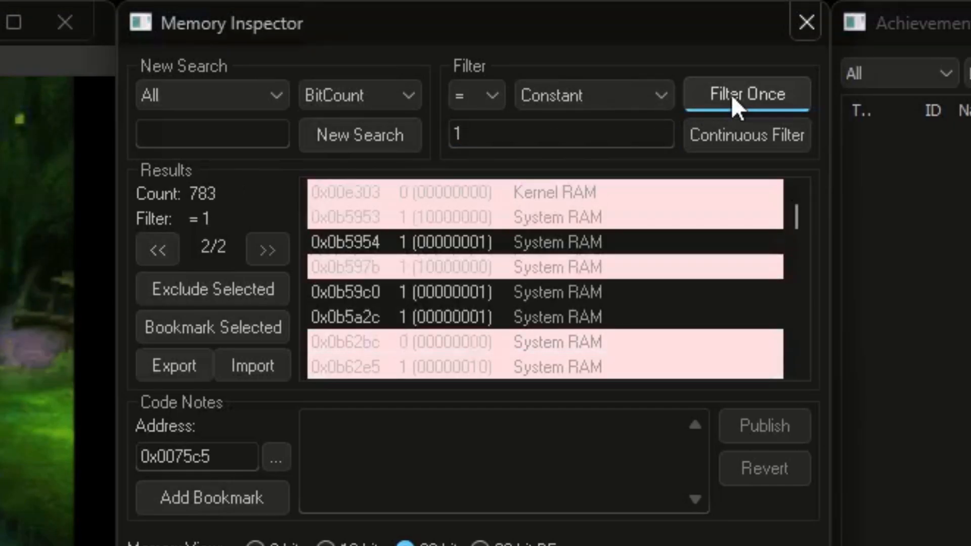
{"action": "left_click", "coordinate": [743, 133]}
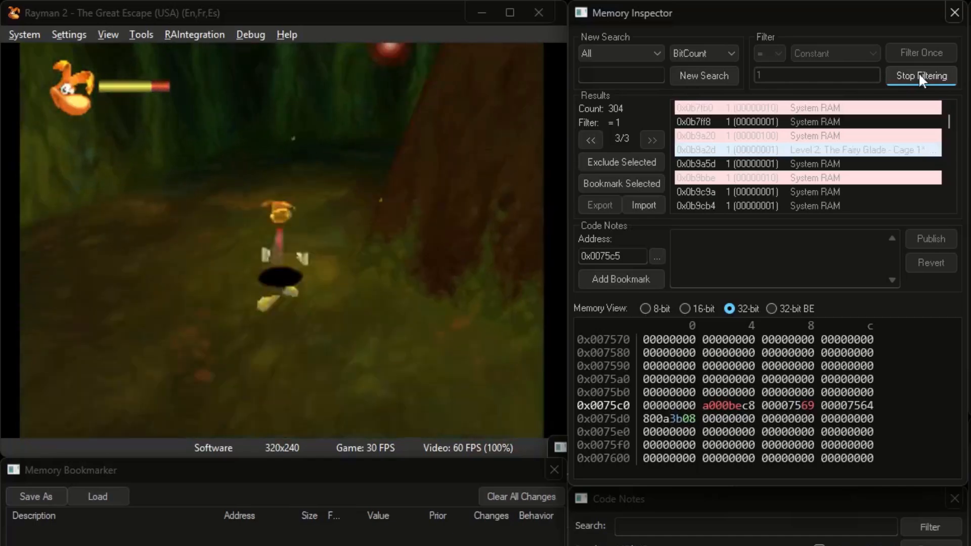
Resume the game, stop continuous filtering, and filter once for bit count 2
{"action": "left_click", "coordinate": [449, 348]}
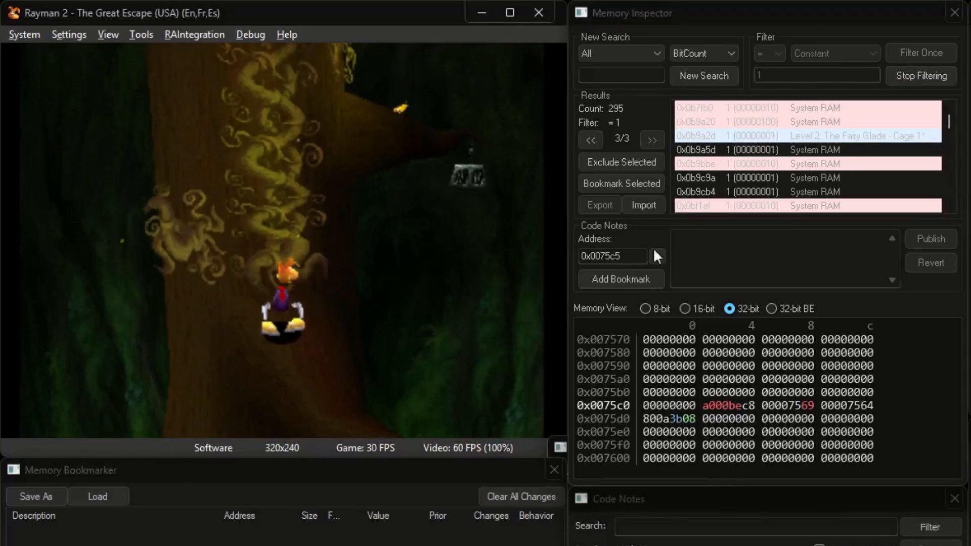
{"action": "left_click", "coordinate": [909, 78]}
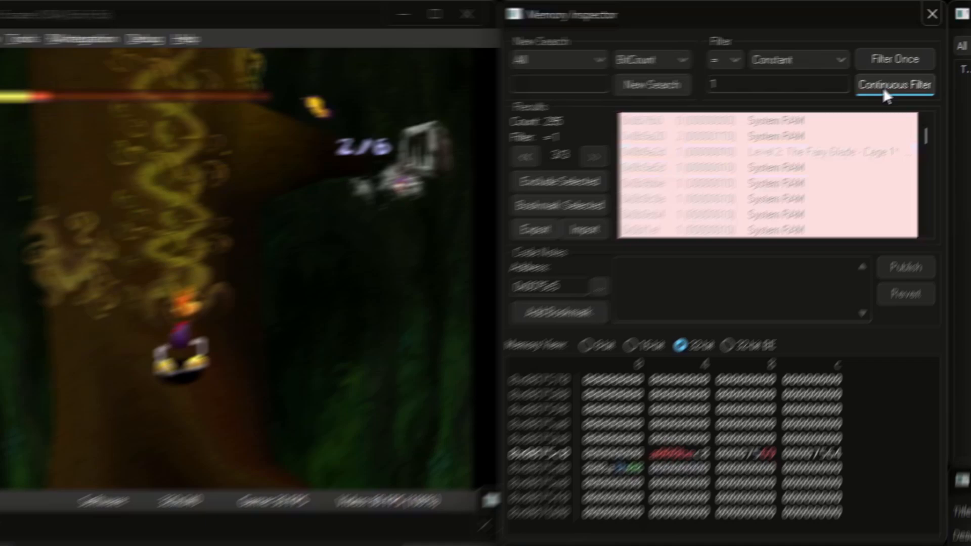
{"action": "double_click", "coordinate": [709, 84]}
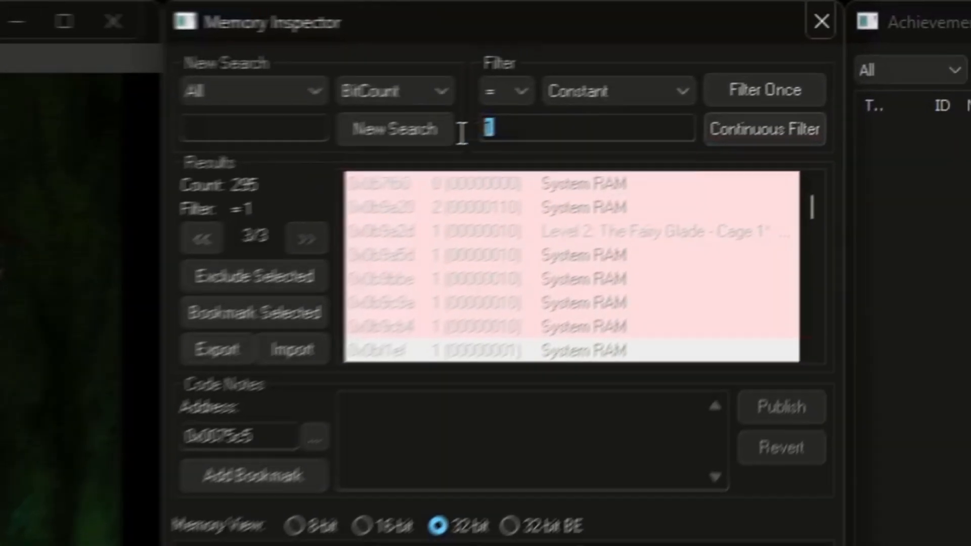
{"action": "type", "text": "2"}
{"action": "left_click", "coordinate": [914, 59]}
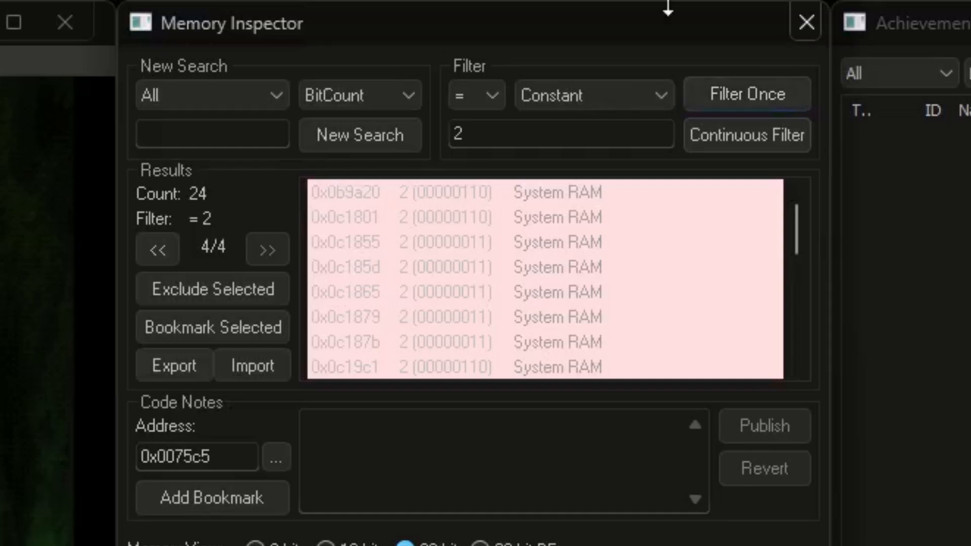
Select result 0x0b9a20, pause the game, and view it as 8-bit bytes (06)
{"action": "left_click", "coordinate": [398, 193]}
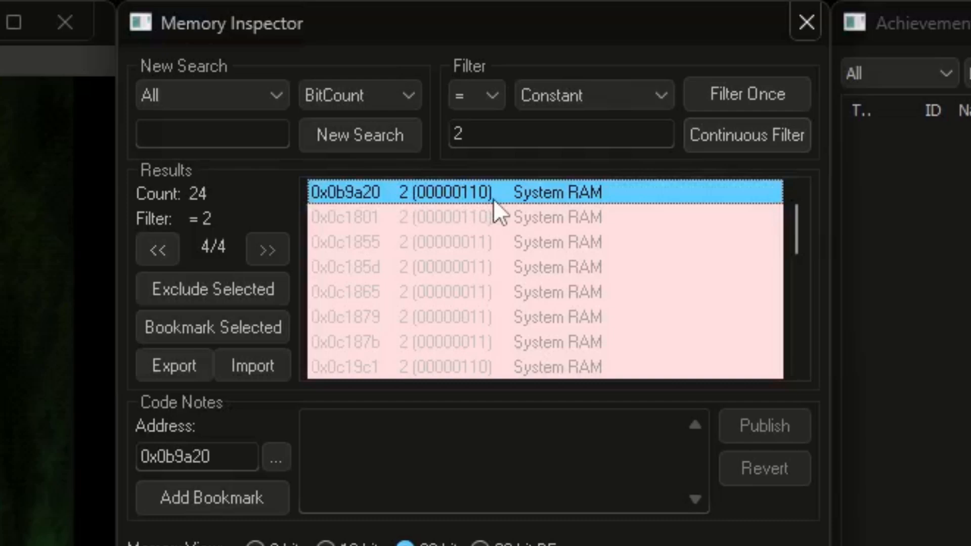
{"action": "left_click", "coordinate": [81, 311]}
{"action": "key", "text": "space"}
{"action": "mouse_move", "coordinate": [493, 196]}
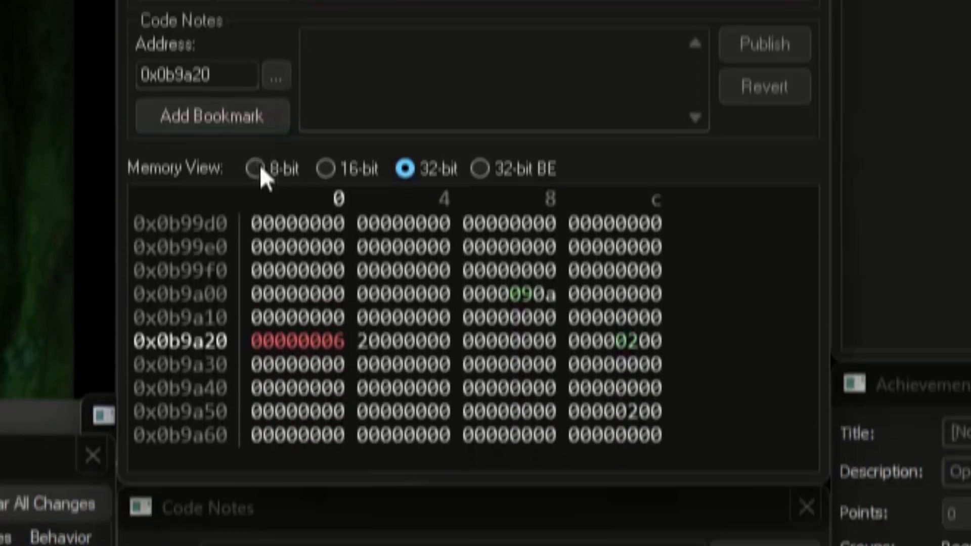
{"action": "left_click", "coordinate": [255, 168]}
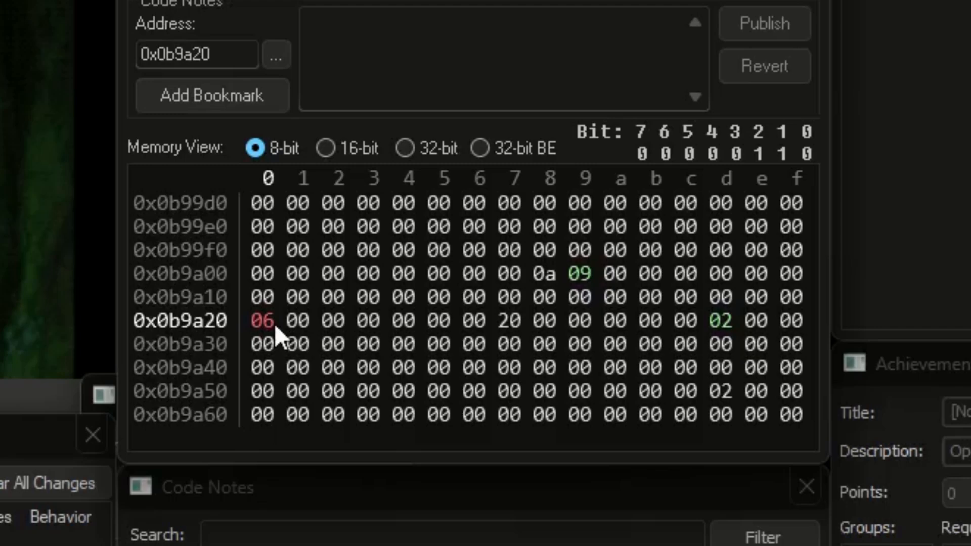
Overtype the byte at 0x0b9a20 with 03, then restore it to 06
{"action": "type", "text": "3"}
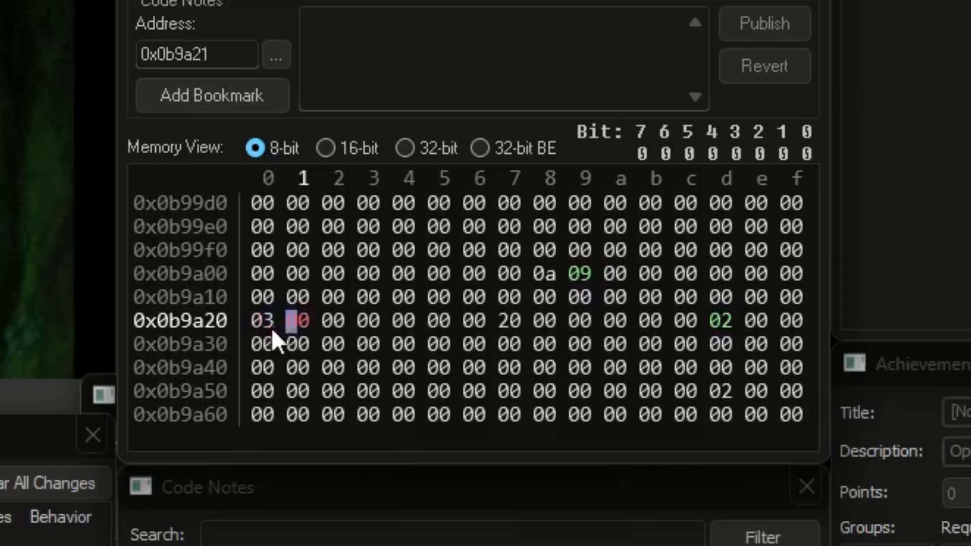
{"action": "left_click", "coordinate": [270, 325]}
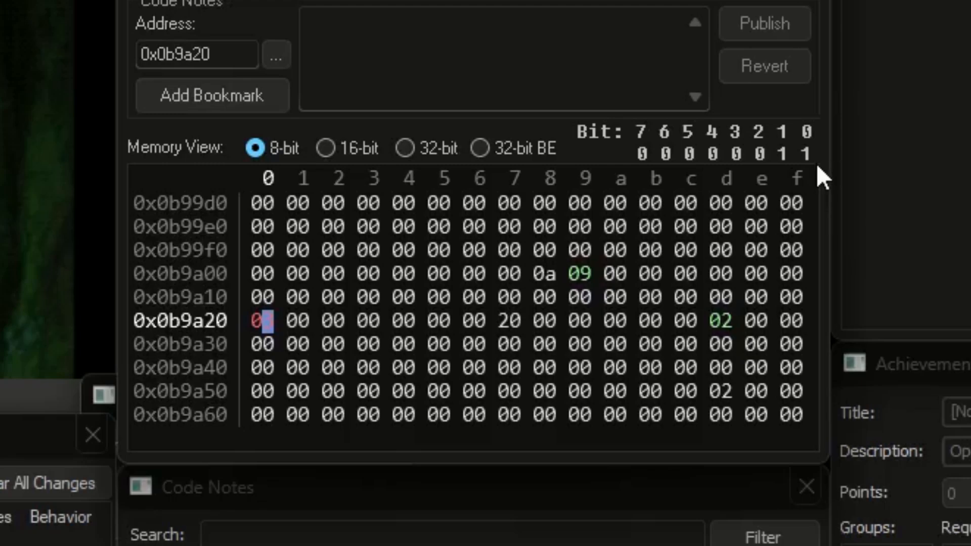
{"action": "type", "text": "6"}
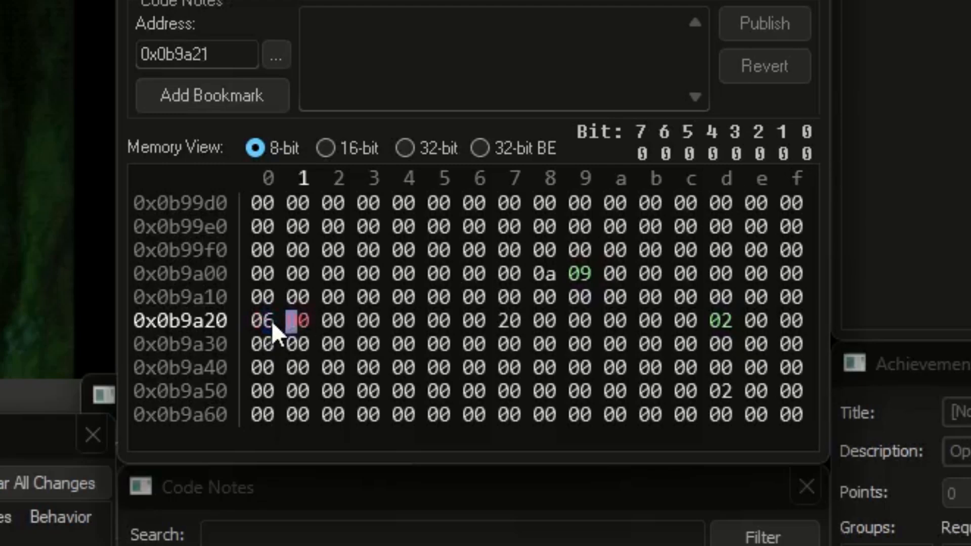
{"action": "left_click", "coordinate": [267, 321]}
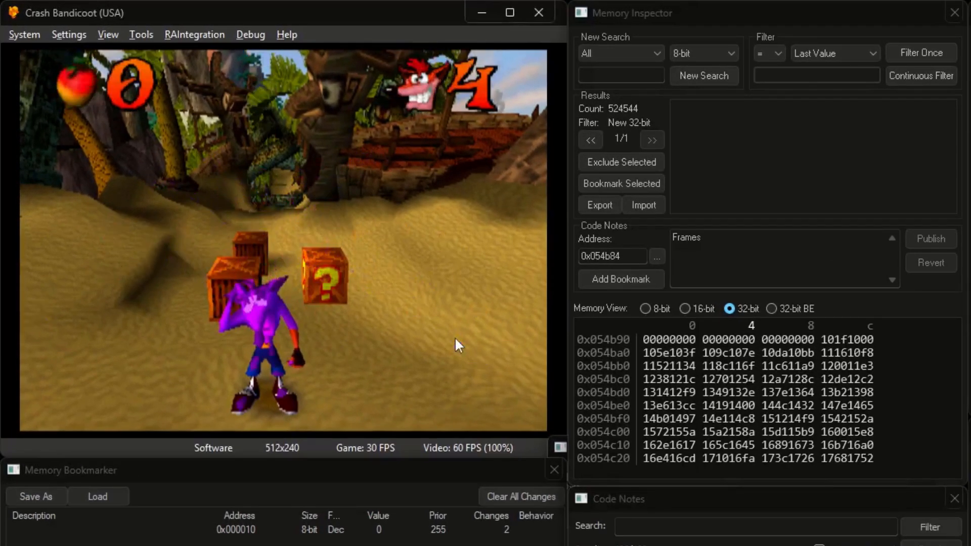
Start a new 32-bit (aligned) search and filter once for constant 4
{"action": "key", "text": "j"}
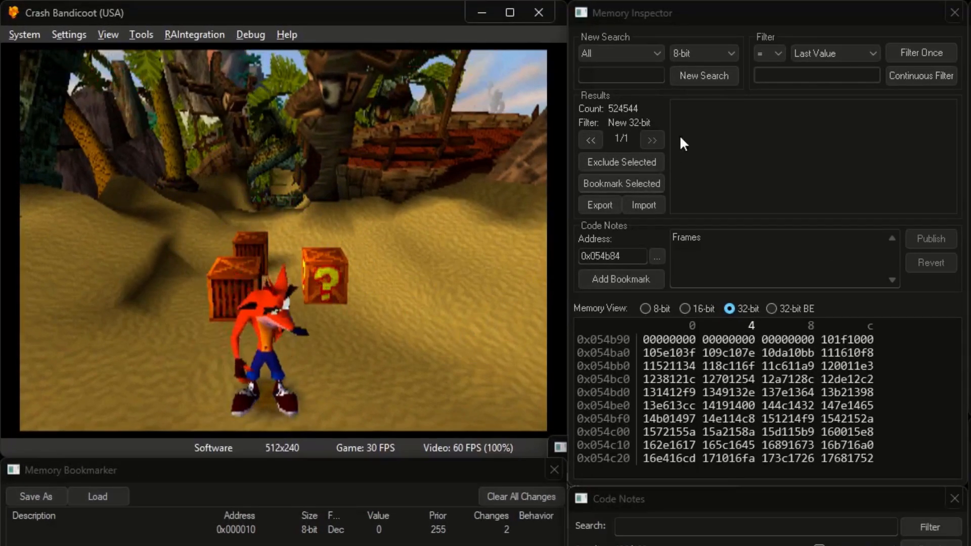
{"action": "left_click", "coordinate": [706, 81]}
{"action": "left_click", "coordinate": [702, 52]}
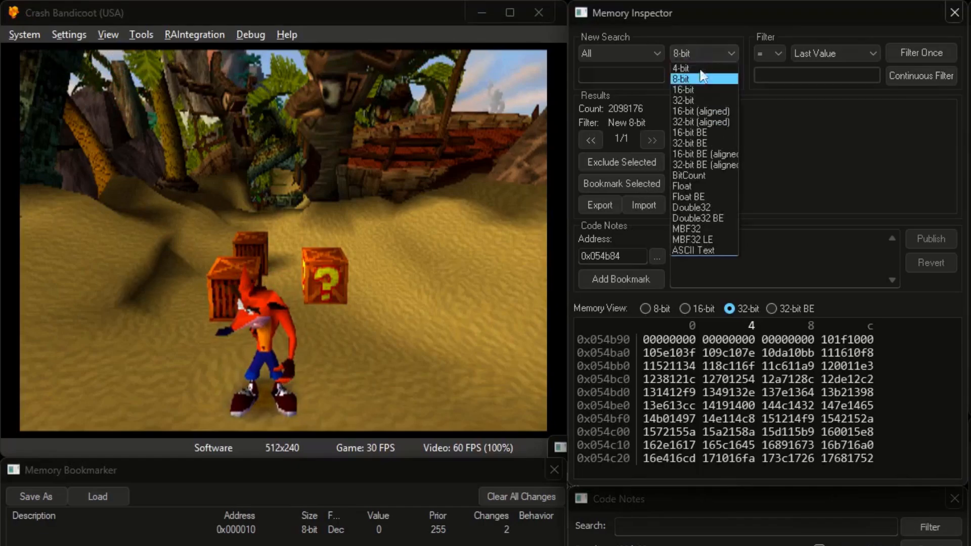
{"action": "left_click", "coordinate": [696, 121]}
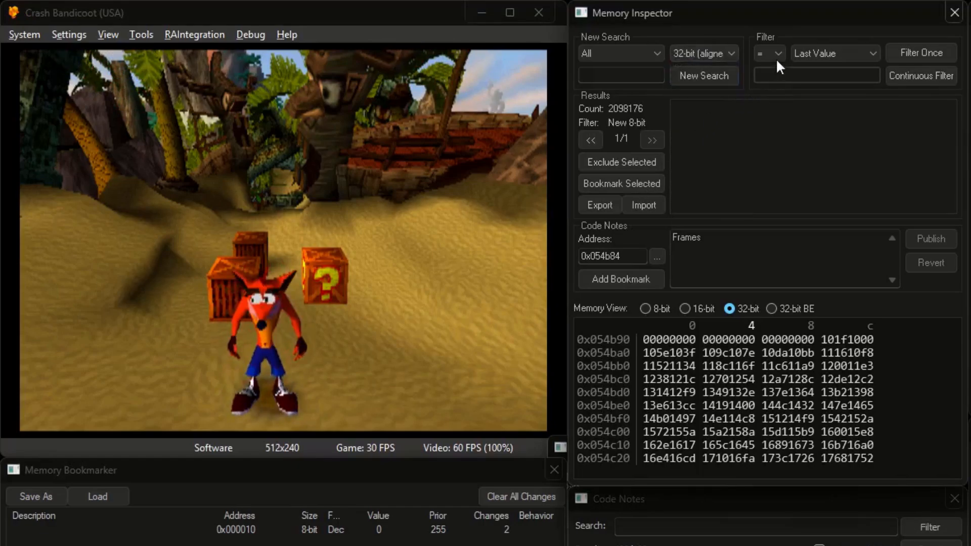
{"action": "left_click", "coordinate": [829, 53]}
{"action": "left_click", "coordinate": [801, 70]}
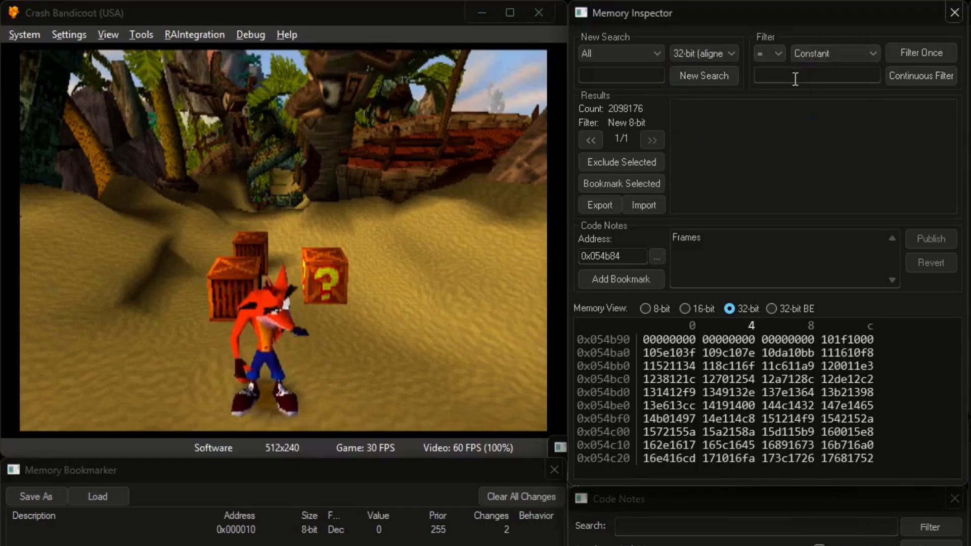
{"action": "type", "text": "4"}
{"action": "left_click", "coordinate": [914, 55]}
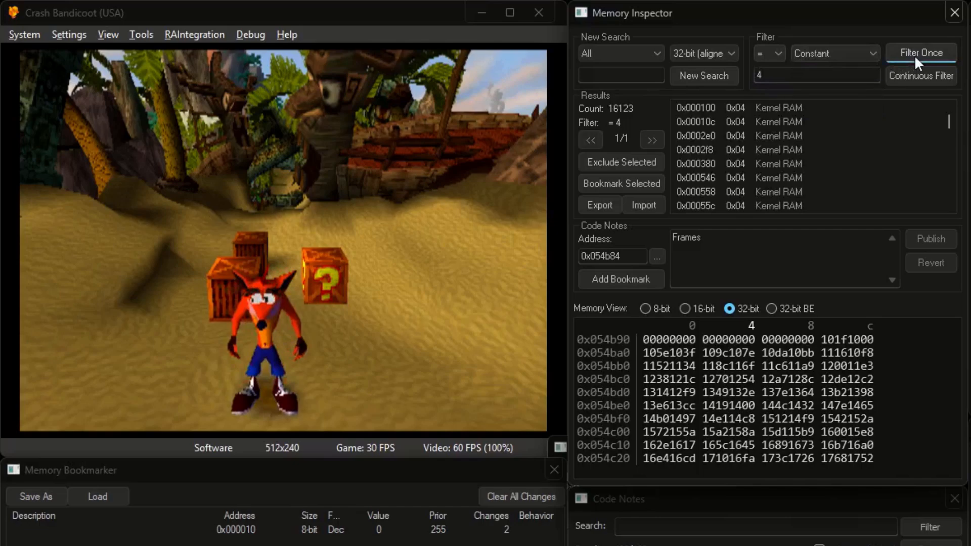
Gain a life in the game, then filter once for value 5, leaving 9 addresses
{"action": "left_click", "coordinate": [433, 214]}
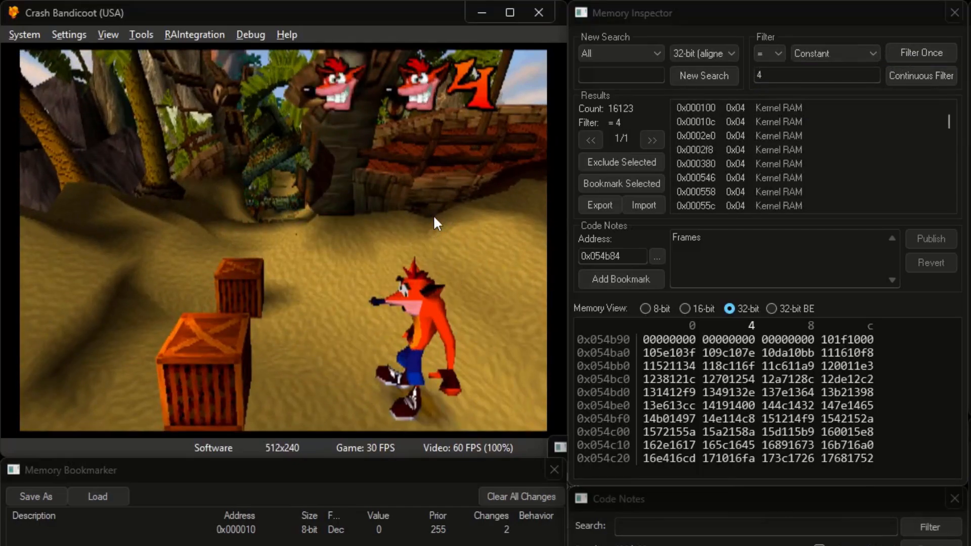
{"action": "double_click", "coordinate": [763, 75]}
{"action": "type", "text": "5"}
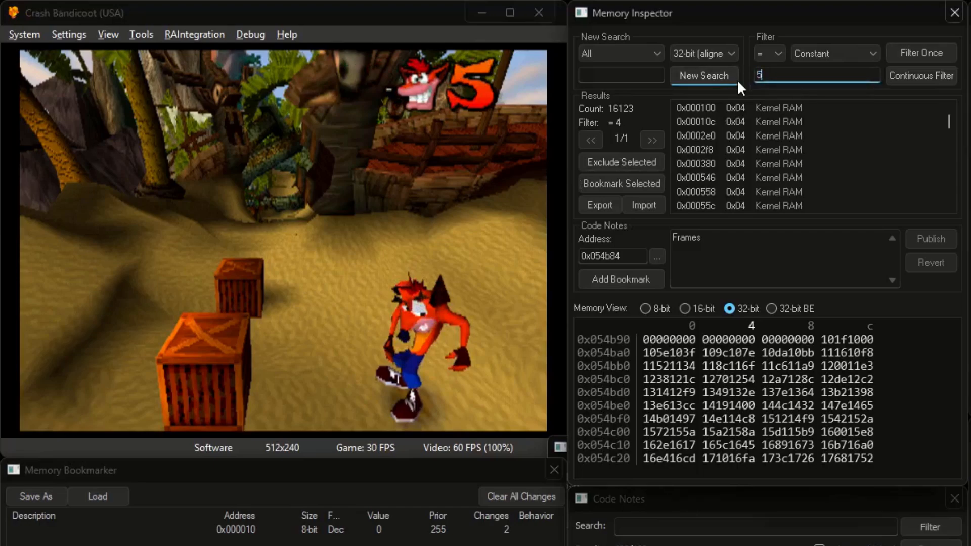
{"action": "left_click", "coordinate": [923, 50]}
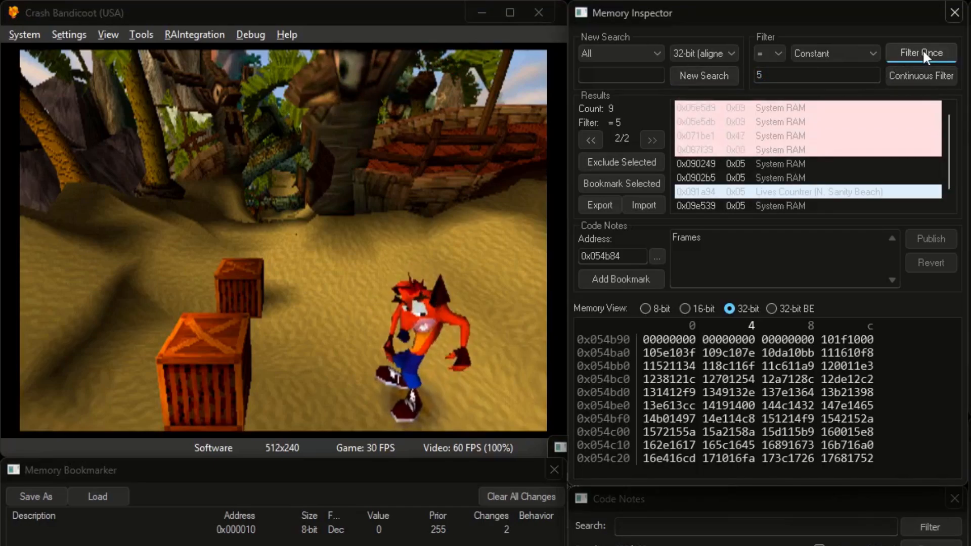
Bookmark the Lives Counter result at 0x091a94, then set the search size to 8-bit
{"action": "left_click", "coordinate": [865, 192]}
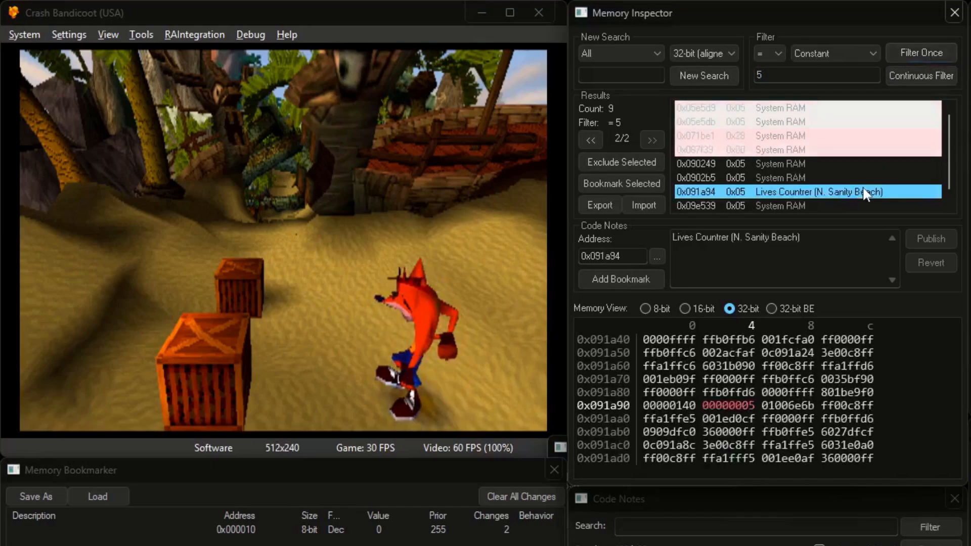
{"action": "left_click", "coordinate": [617, 277]}
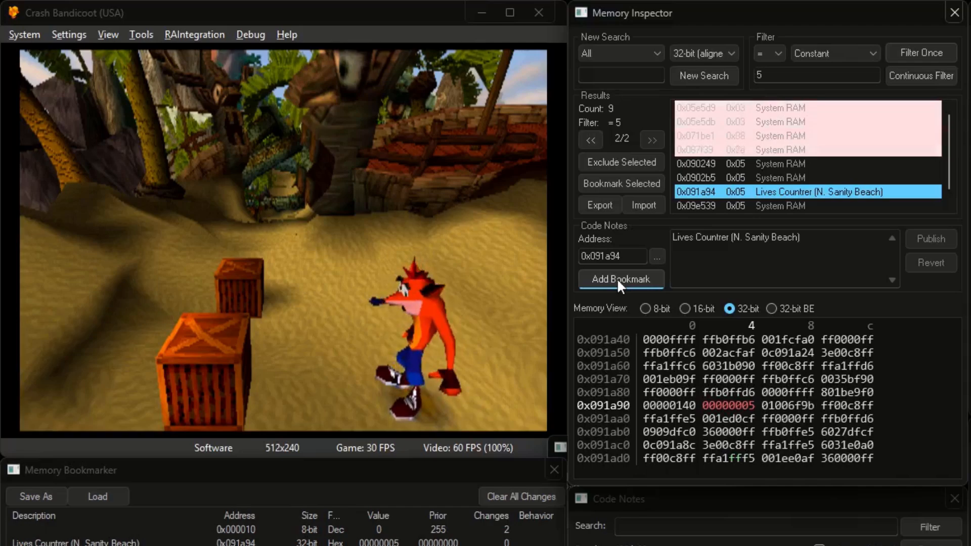
{"action": "left_click", "coordinate": [704, 53]}
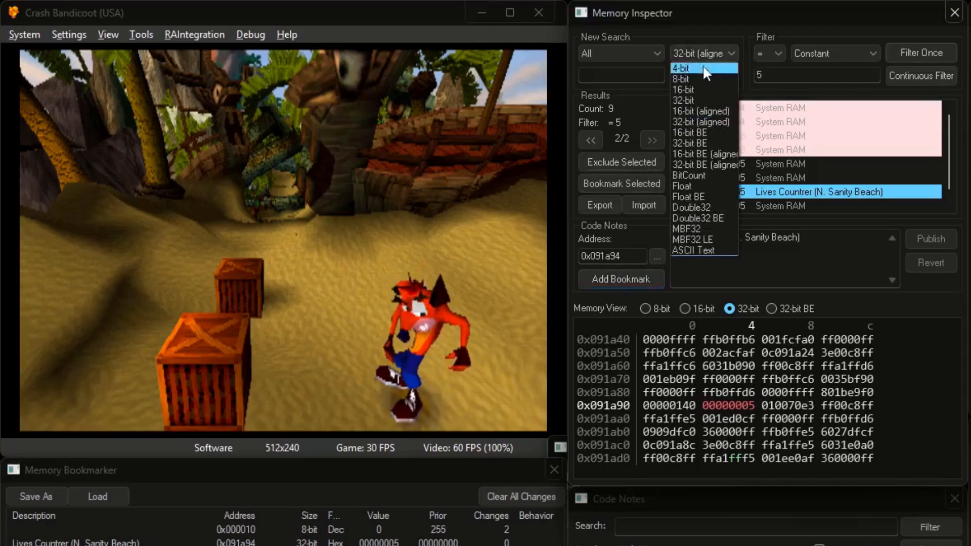
{"action": "left_click", "coordinate": [702, 65]}
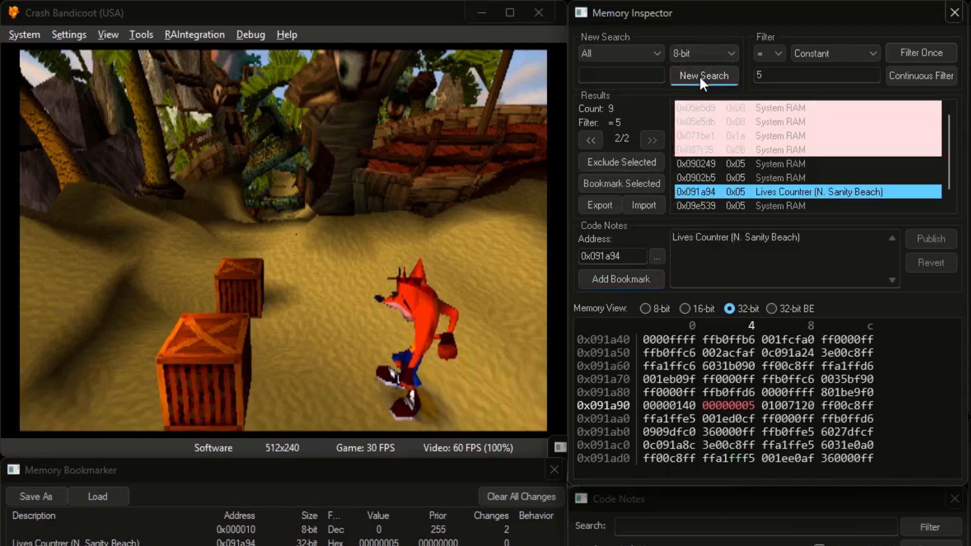
{"action": "left_click", "coordinate": [656, 308]}
{"action": "left_click", "coordinate": [667, 366]}
{"action": "left_click", "coordinate": [726, 367]}
{"action": "left_click", "coordinate": [788, 379]}
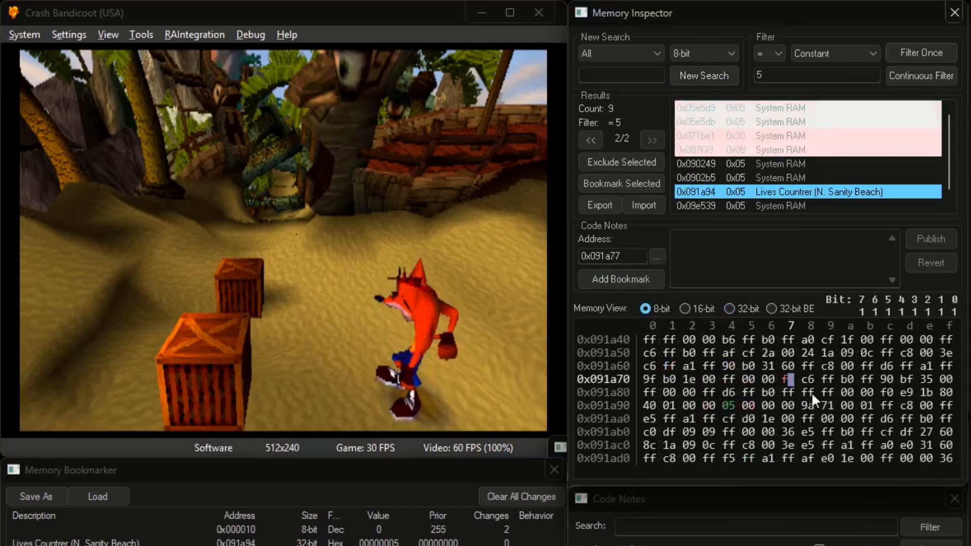
{"action": "left_click", "coordinate": [868, 419]}
{"action": "left_click", "coordinate": [923, 446]}
{"action": "left_click", "coordinate": [731, 433]}
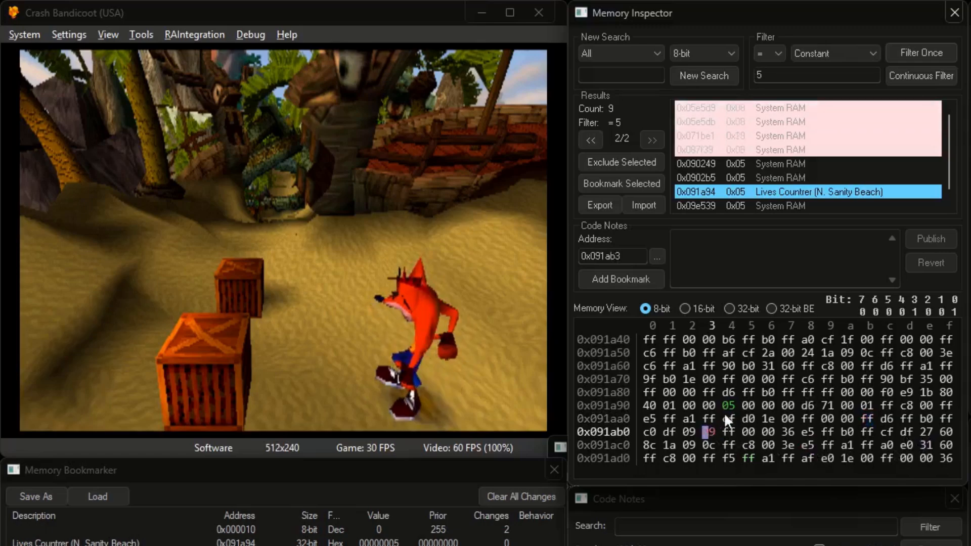
{"action": "left_click", "coordinate": [764, 402]}
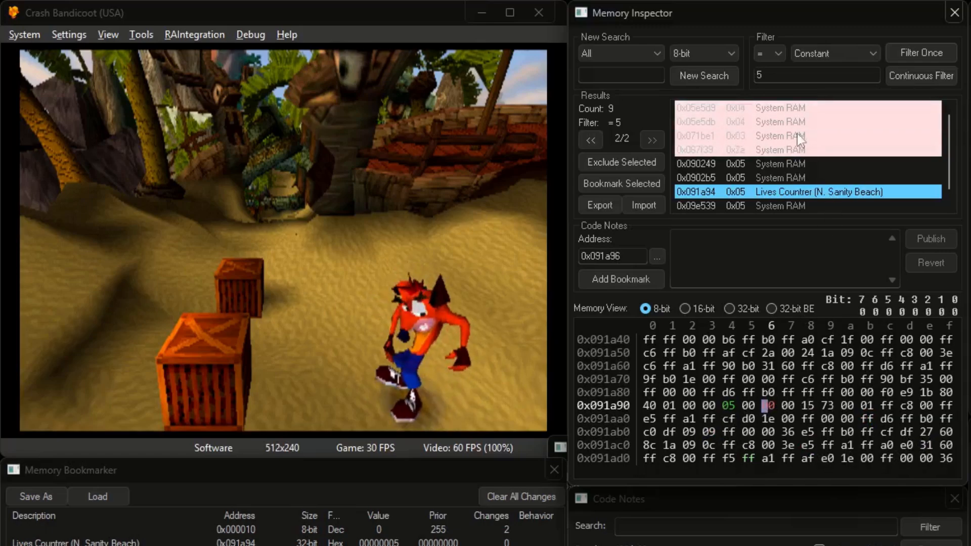
{"action": "left_click", "coordinate": [723, 53]}
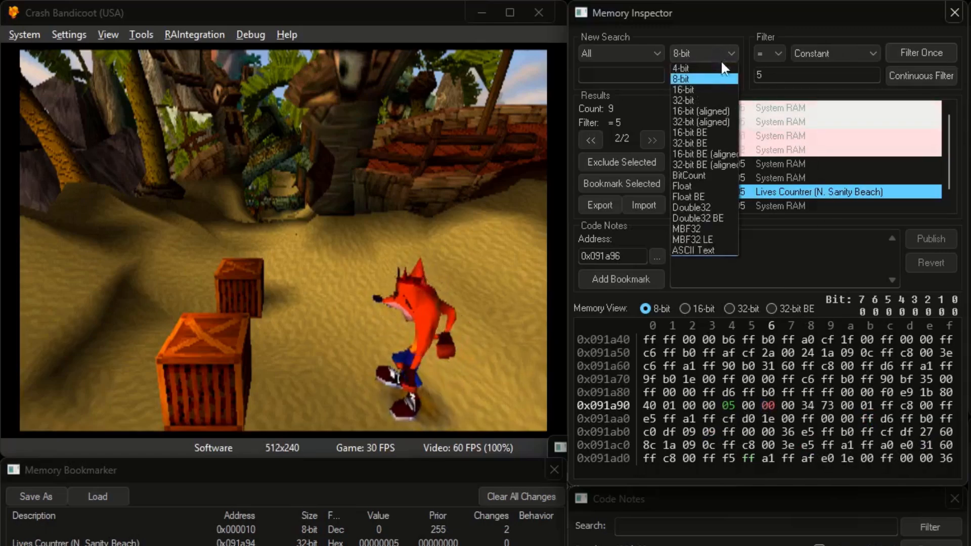
{"action": "left_click", "coordinate": [708, 121]}
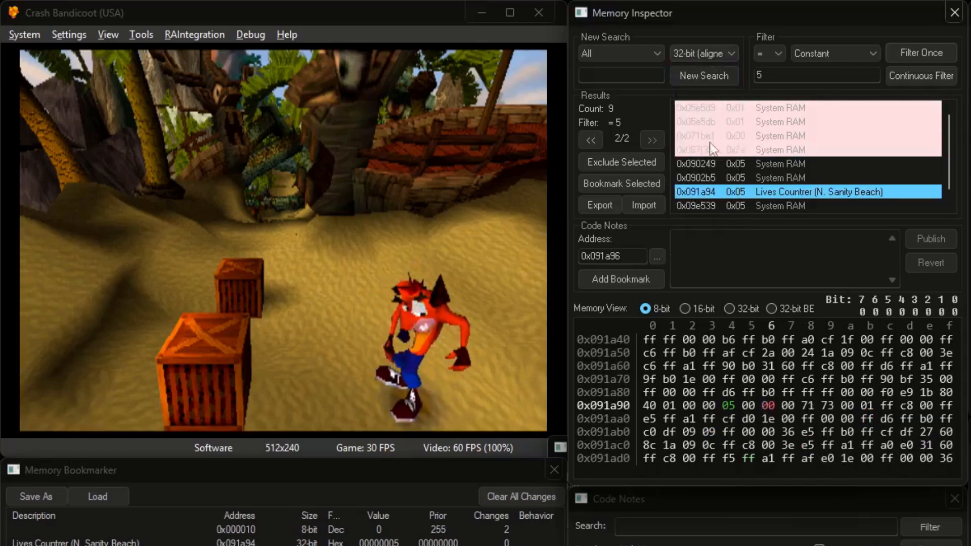
{"action": "left_click", "coordinate": [729, 309]}
{"action": "left_click", "coordinate": [854, 418]}
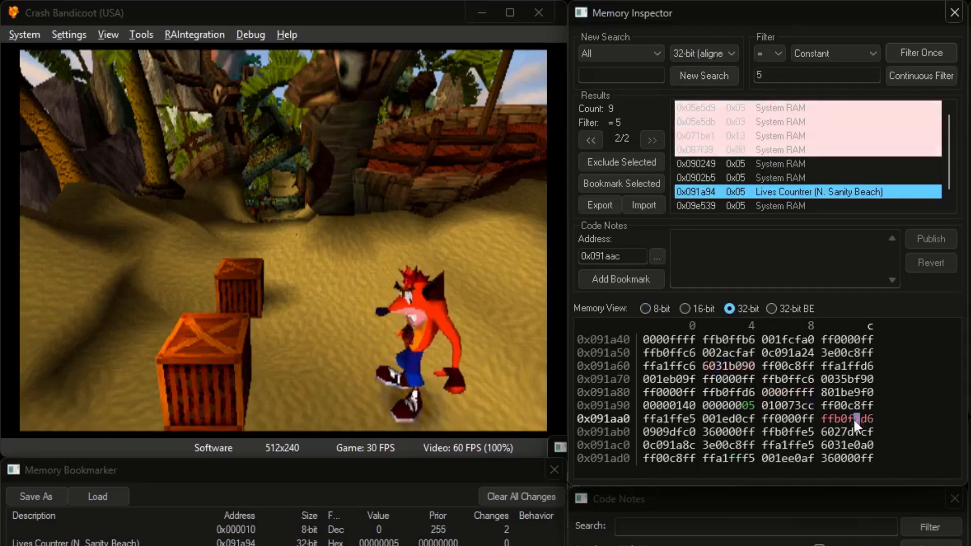
{"action": "left_click", "coordinate": [712, 434]}
{"action": "scroll", "coordinate": [711, 436], "scroll_direction": "down", "scroll_amount": 2}
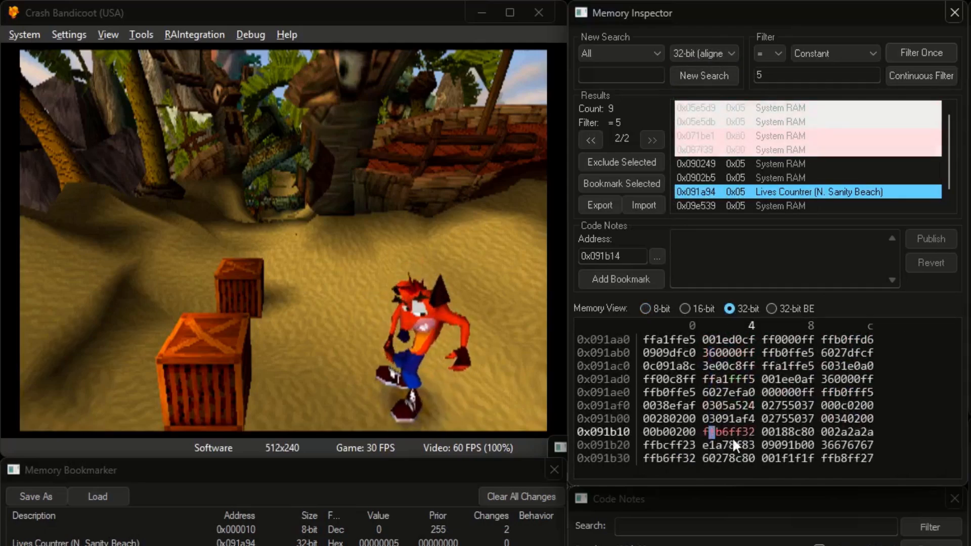
{"action": "left_click", "coordinate": [833, 436]}
{"action": "scroll", "coordinate": [833, 437], "scroll_direction": "down", "scroll_amount": 1}
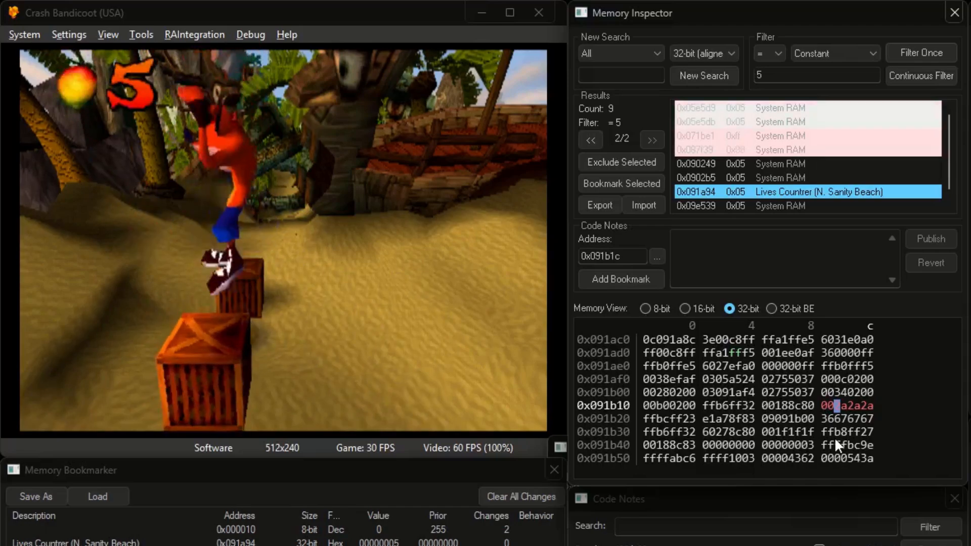
Resume play, then start a new 32-bit search filtered once for value 10
{"action": "left_click", "coordinate": [496, 330]}
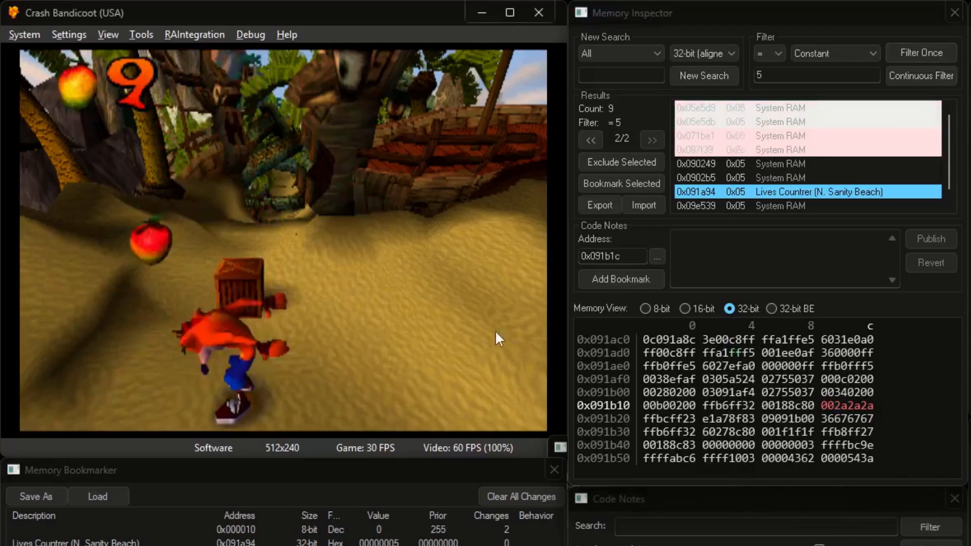
{"action": "double_click", "coordinate": [763, 75]}
{"action": "type", "text": "10"}
{"action": "left_click", "coordinate": [713, 75]}
{"action": "left_click", "coordinate": [907, 50]}
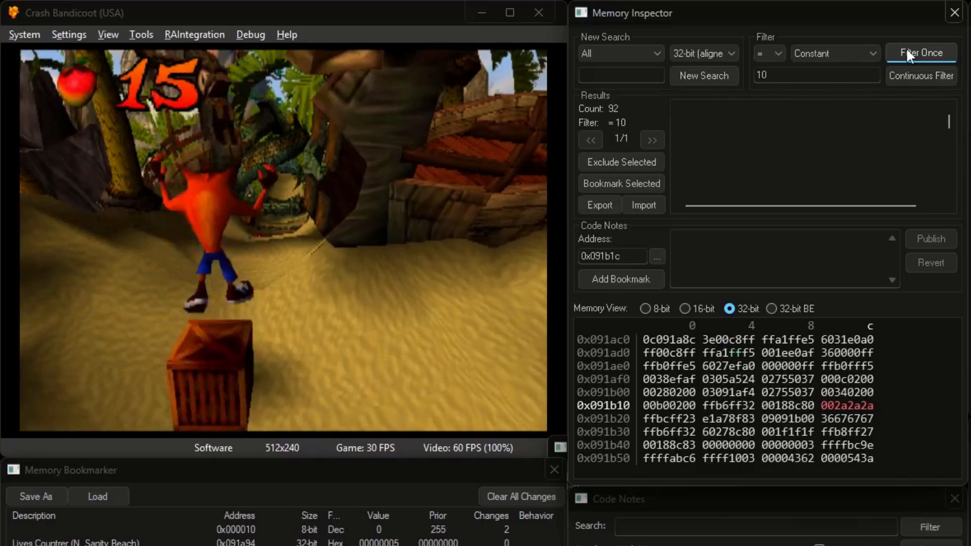
Filter for value 20 and bookmark the single match at 0x091838
{"action": "double_click", "coordinate": [848, 73]}
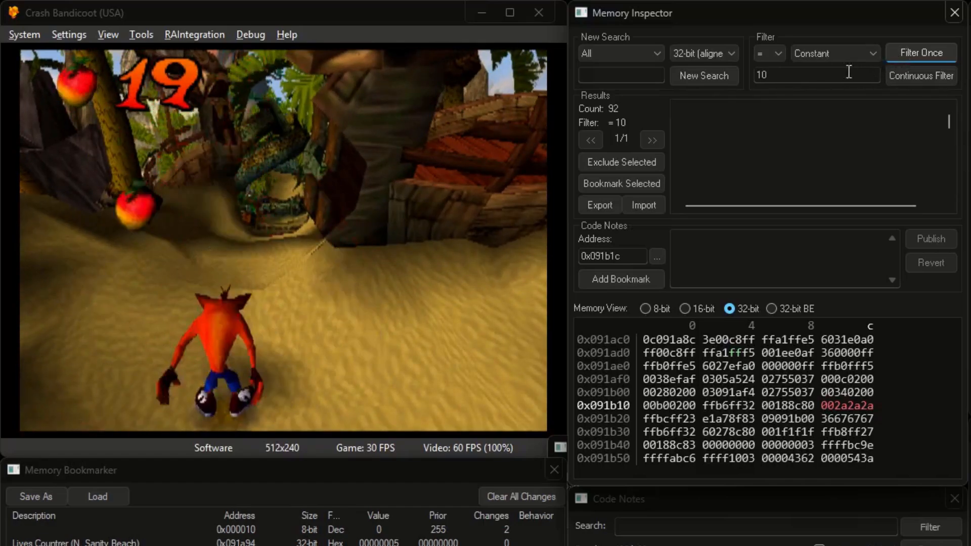
{"action": "type", "text": "20"}
{"action": "left_click", "coordinate": [914, 52]}
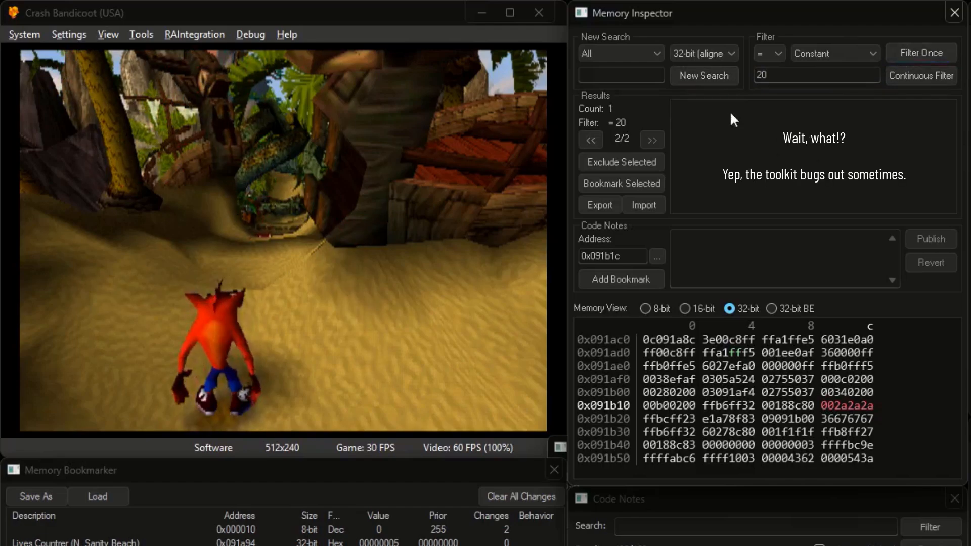
{"action": "left_click", "coordinate": [703, 104]}
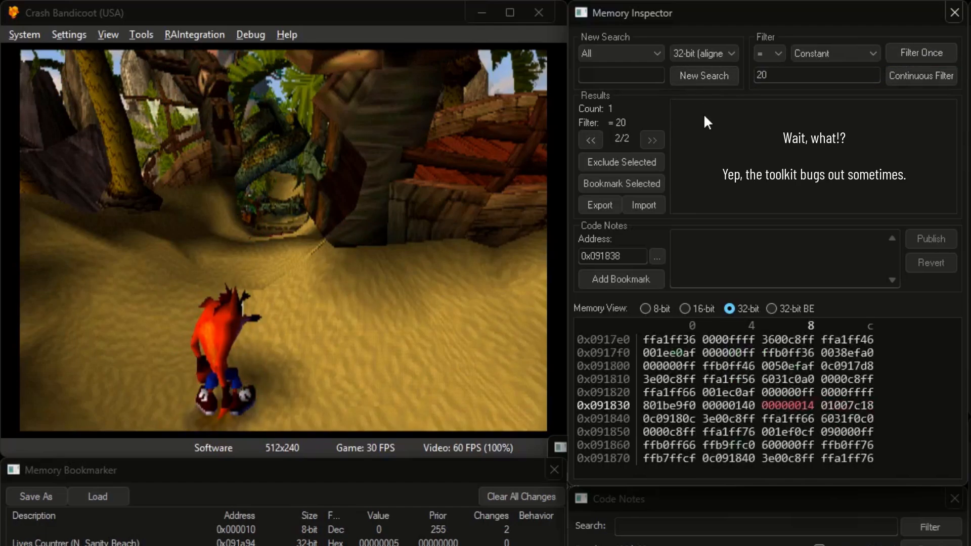
{"action": "left_click", "coordinate": [622, 277]}
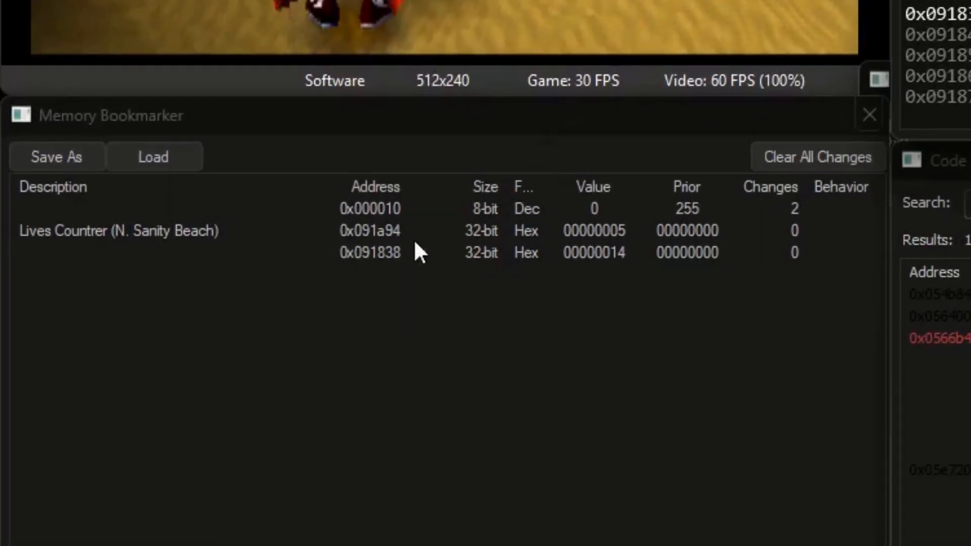
Switch the 0x091838 bookmark's display format to Dec so it reads 20
{"action": "left_click", "coordinate": [390, 253]}
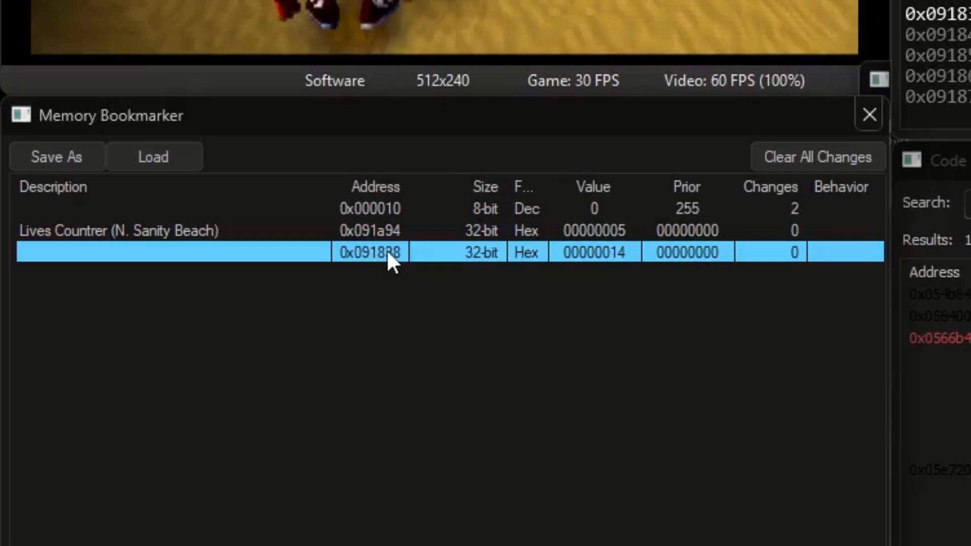
{"action": "double_click", "coordinate": [542, 252]}
{"action": "left_click", "coordinate": [542, 250]}
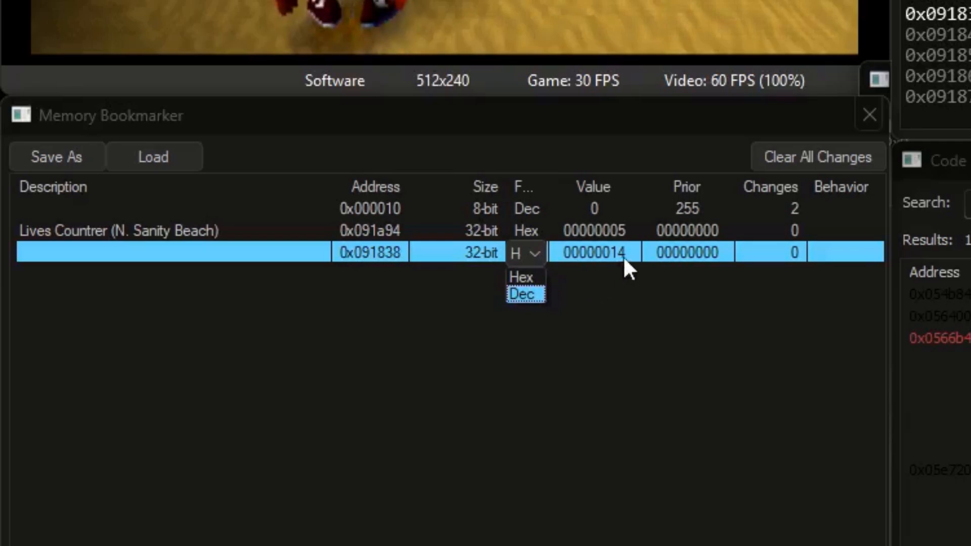
{"action": "left_click", "coordinate": [526, 295]}
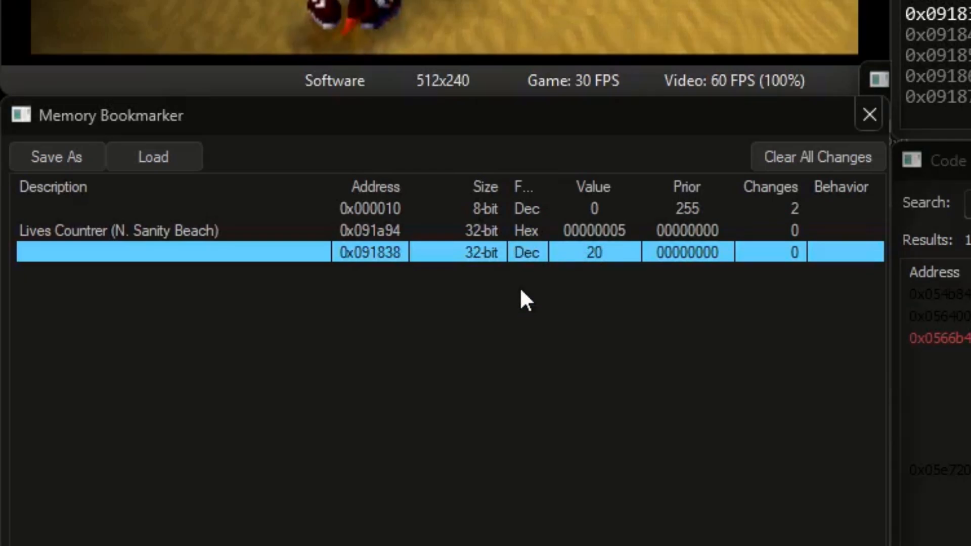
Set the 0x000010 bookmark to Hex, enter value ff, then display it as Dec (255)
{"action": "left_click", "coordinate": [533, 207]}
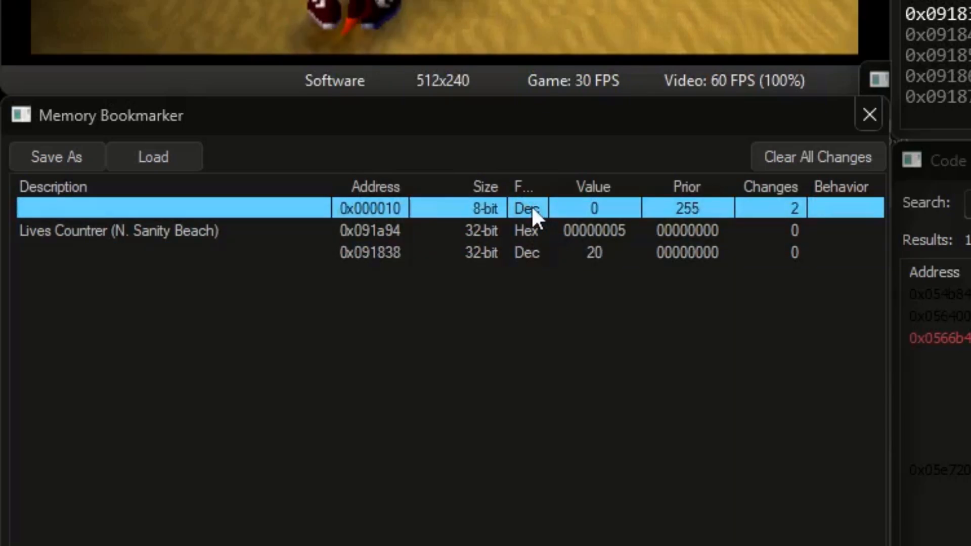
{"action": "left_click", "coordinate": [531, 205]}
{"action": "left_click", "coordinate": [531, 208]}
{"action": "left_click", "coordinate": [531, 227]}
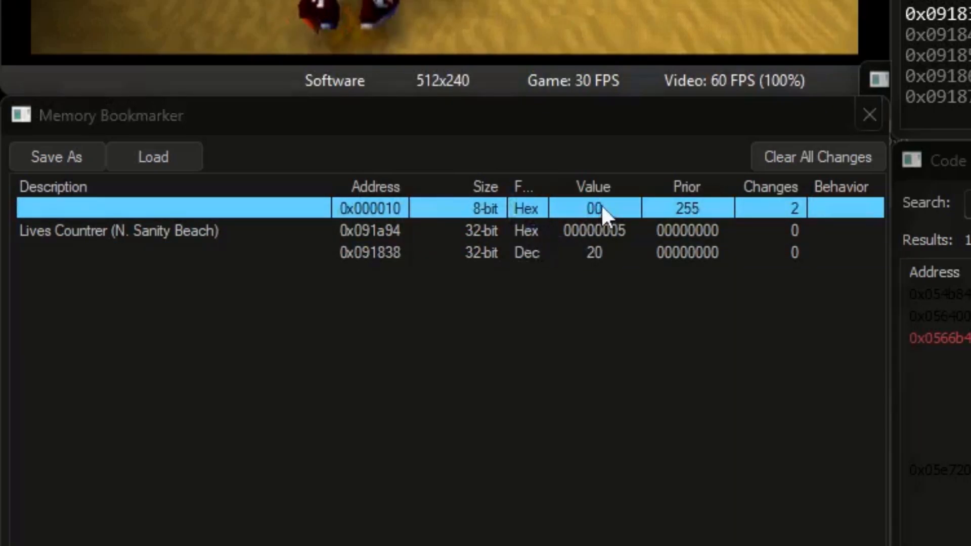
{"action": "double_click", "coordinate": [601, 207]}
{"action": "type", "text": "ff"}
{"action": "key", "text": "Return"}
{"action": "left_click", "coordinate": [530, 206]}
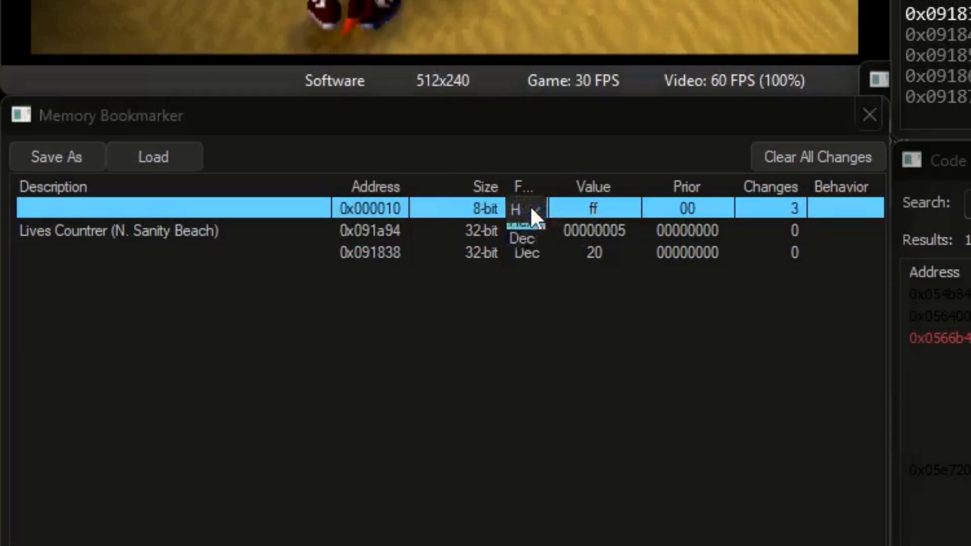
{"action": "left_click", "coordinate": [529, 244]}
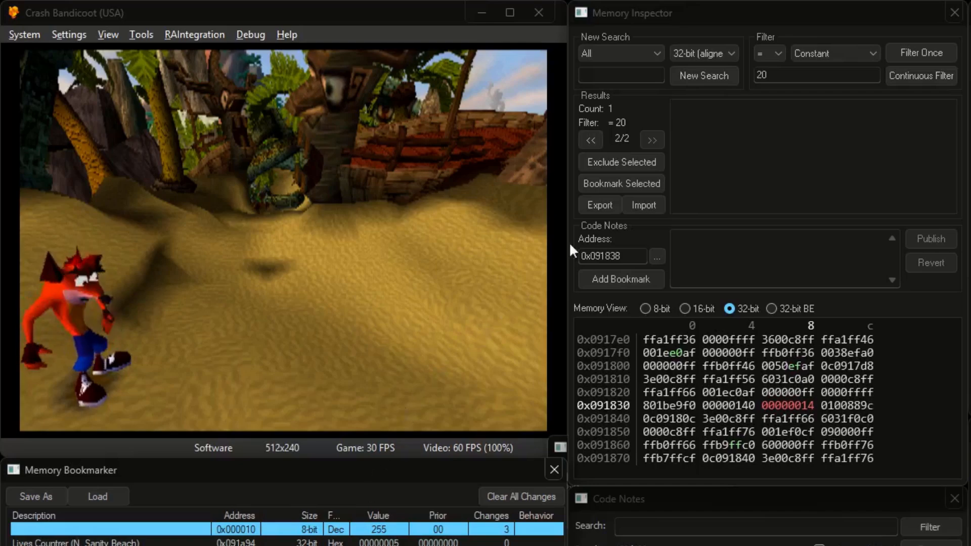
Start a fresh 32-bit search and filter against Last Value for unchanged, then increased values
{"action": "left_click", "coordinate": [706, 74]}
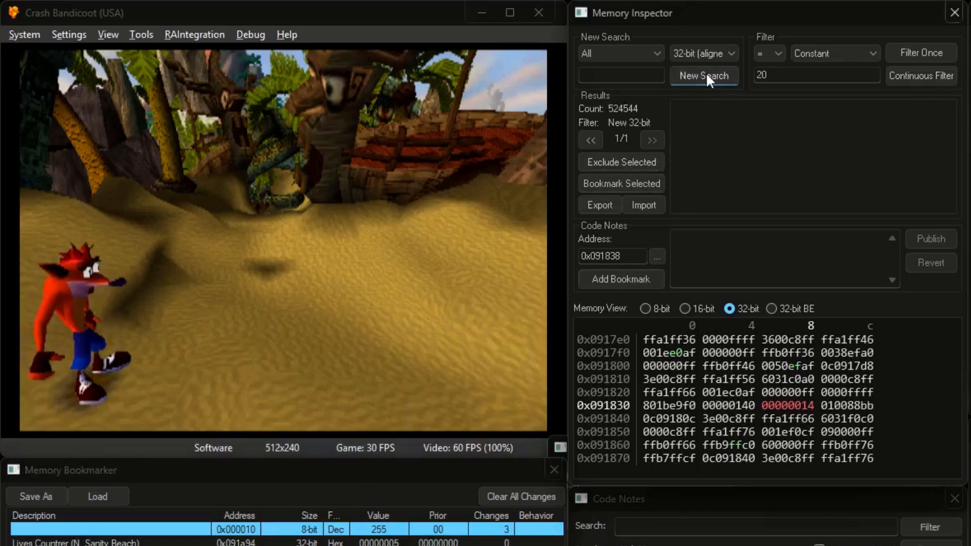
{"action": "left_click", "coordinate": [804, 57]}
{"action": "left_click", "coordinate": [809, 75]}
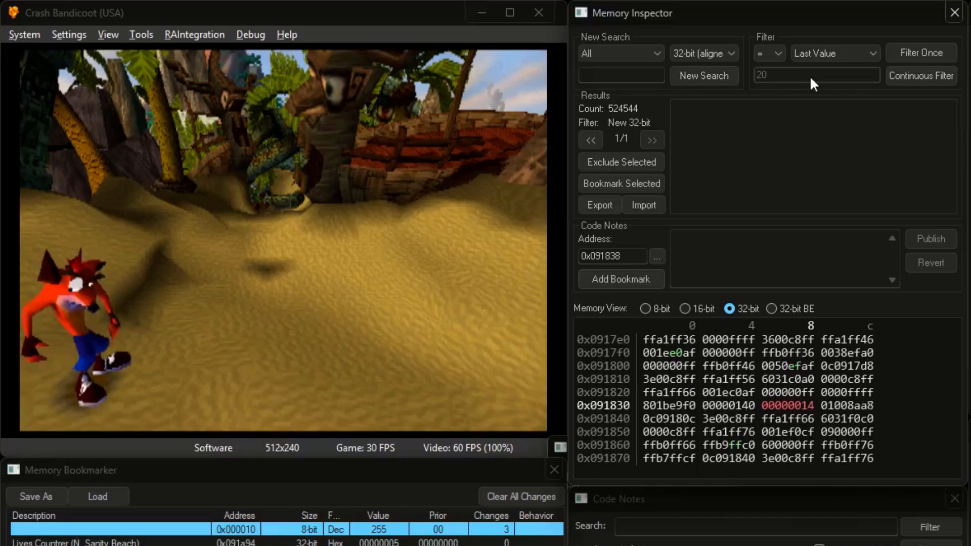
{"action": "left_click", "coordinate": [916, 57]}
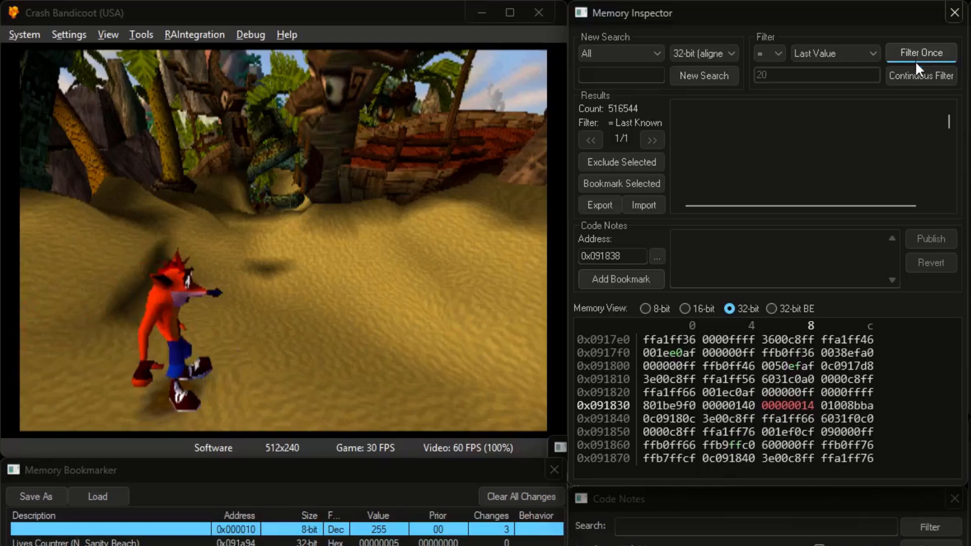
{"action": "left_click", "coordinate": [770, 53]}
{"action": "left_click", "coordinate": [908, 56]}
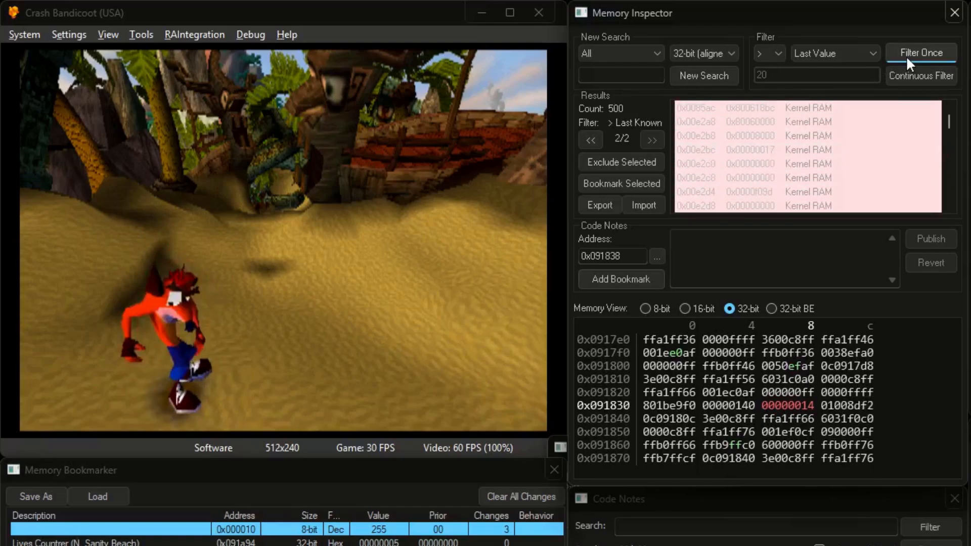
{"action": "left_click", "coordinate": [905, 55]}
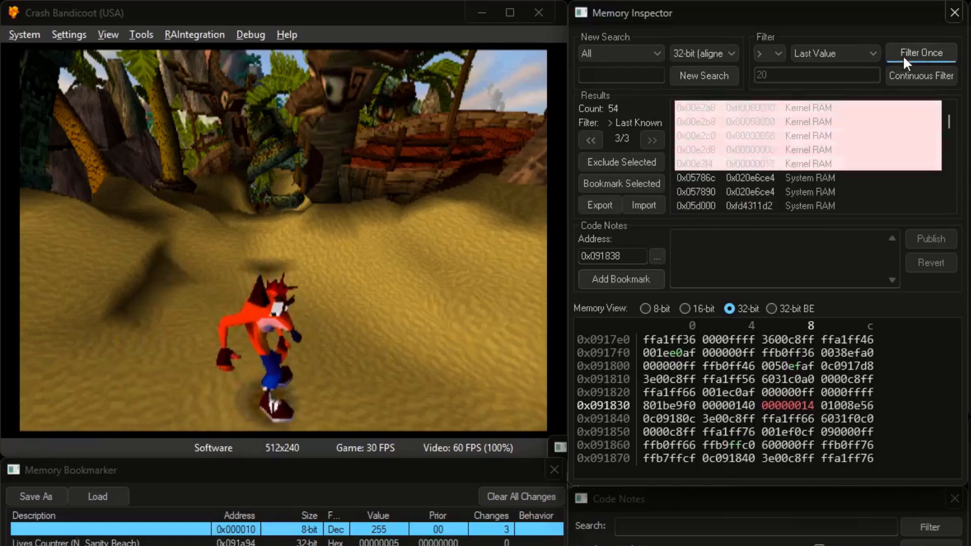
{"action": "left_click", "coordinate": [903, 55]}
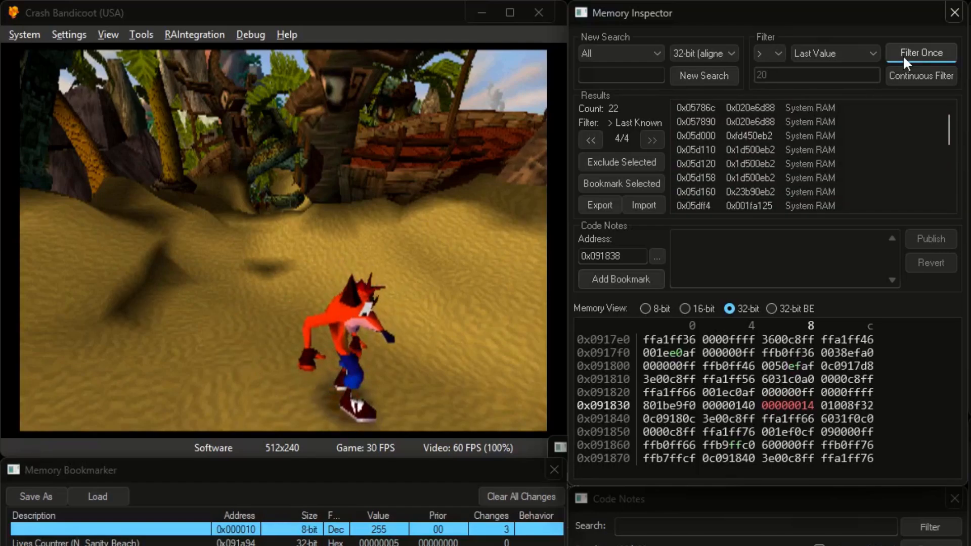
Filter twice for values less than last, then continuously filter for '=' Last Value, leaving 12 addresses
{"action": "left_click", "coordinate": [775, 51]}
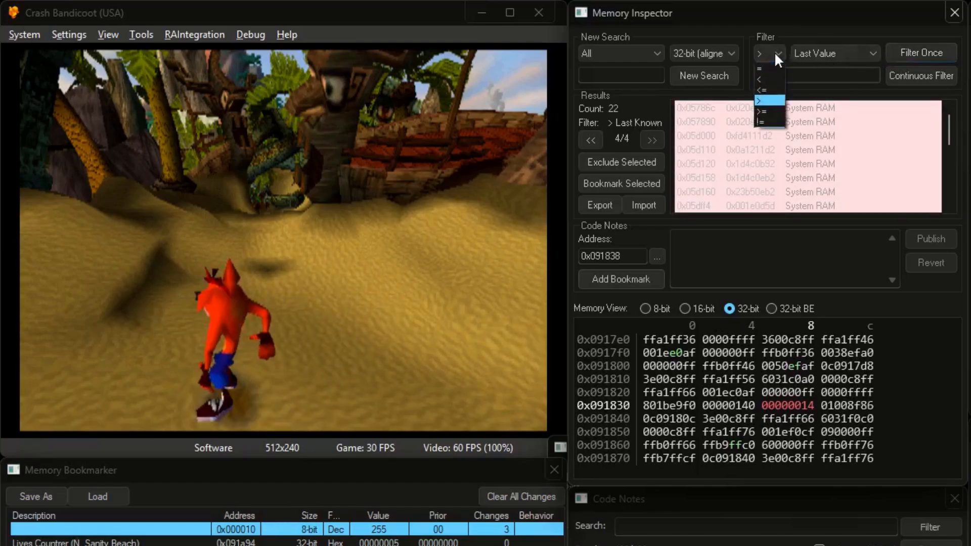
{"action": "left_click", "coordinate": [761, 77]}
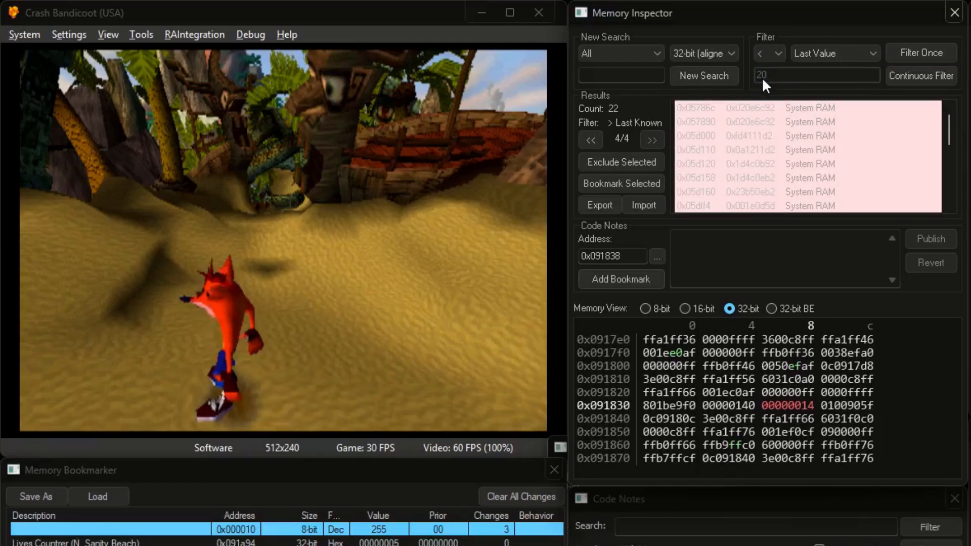
{"action": "left_click", "coordinate": [917, 54]}
{"action": "left_click", "coordinate": [918, 53]}
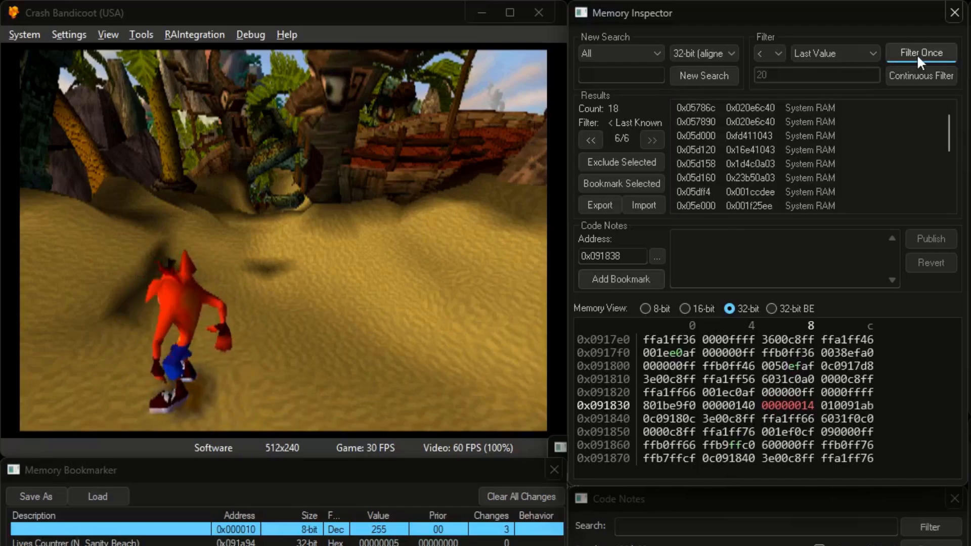
{"action": "left_click", "coordinate": [764, 54]}
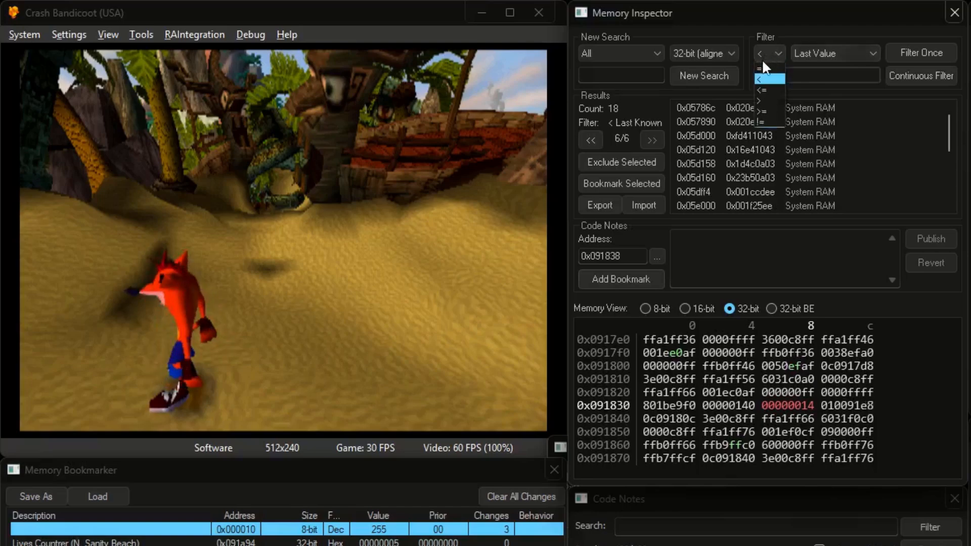
{"action": "left_click", "coordinate": [918, 77]}
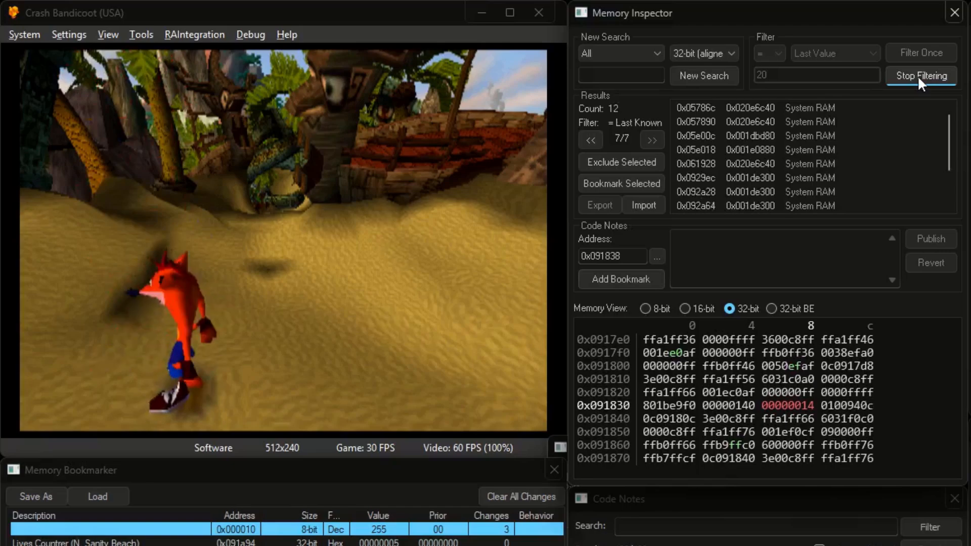
Stop filtering, bookmark all 12 result addresses, and freeze the twelve new bookmarks
{"action": "left_click", "coordinate": [917, 75]}
{"action": "left_click", "coordinate": [801, 136]}
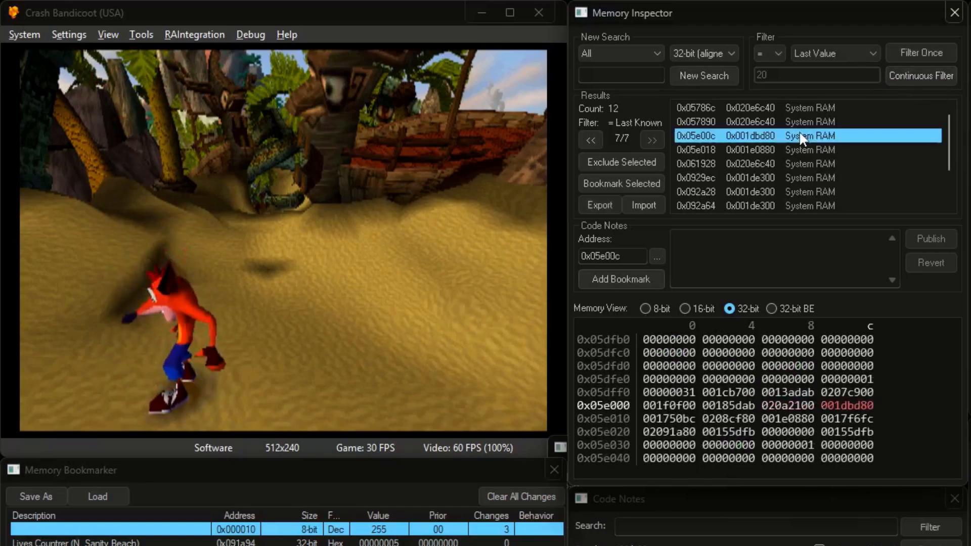
{"action": "key", "text": "ctrl+a"}
{"action": "scroll", "coordinate": [799, 130], "scroll_direction": "down", "scroll_amount": 2}
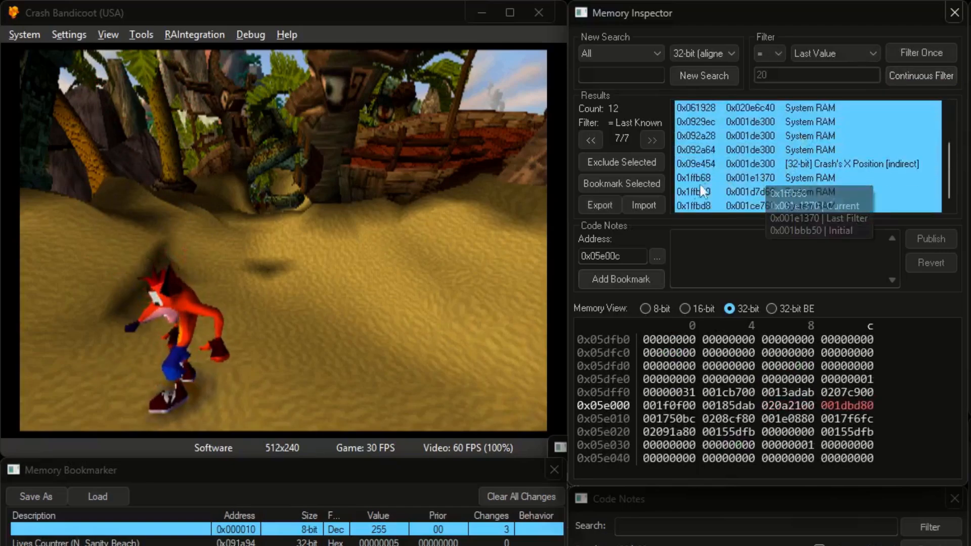
{"action": "left_click", "coordinate": [629, 184]}
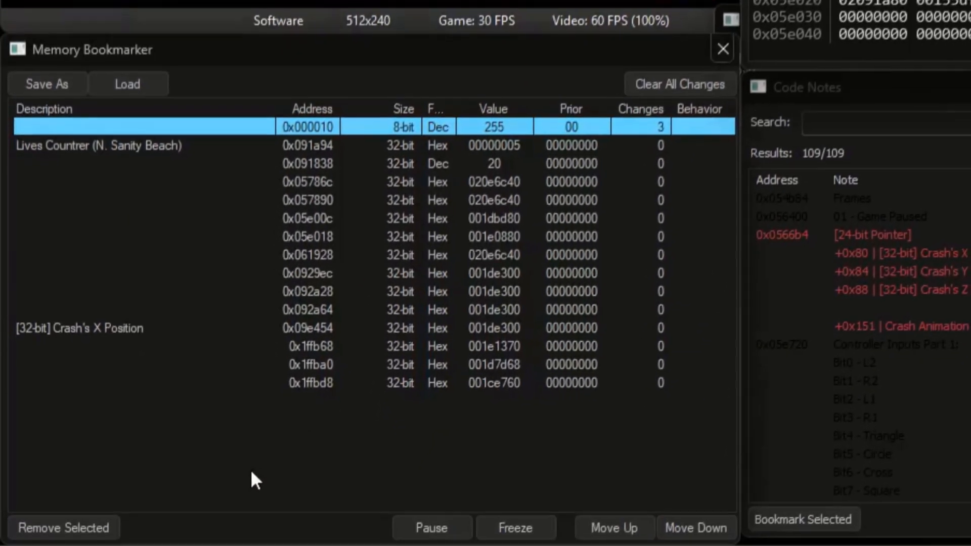
{"action": "left_click_drag", "start_coordinate": [250, 470], "coordinate": [453, 185]}
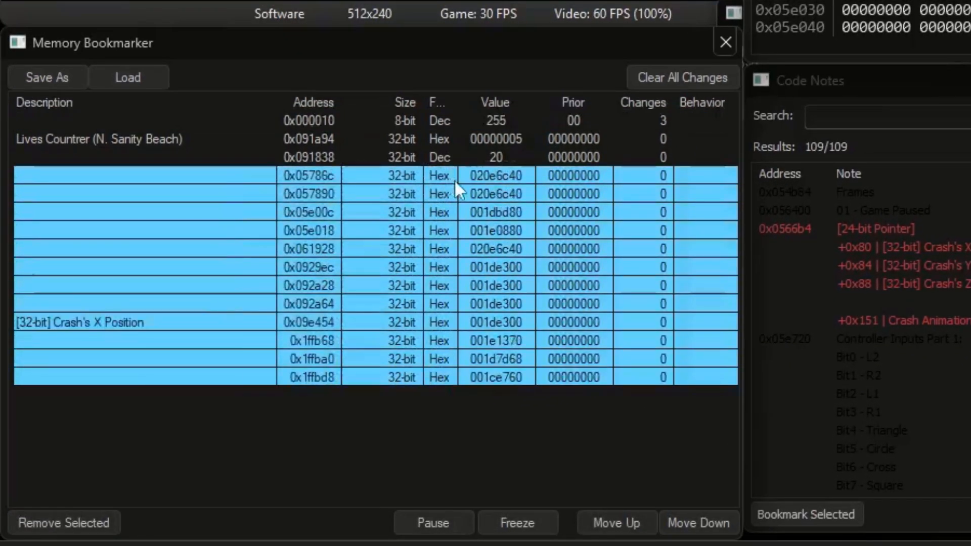
{"action": "left_click", "coordinate": [532, 521]}
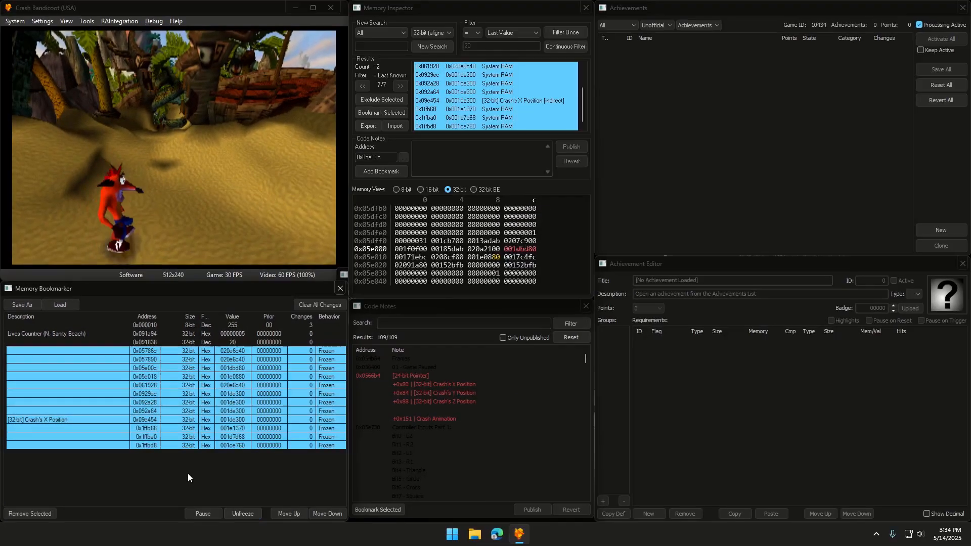
Unfreeze the 0x1ffbd8, 0x1ffba0, 0x1ffb68 and Crash's X Position bookmarks
{"action": "left_click", "coordinate": [397, 431]}
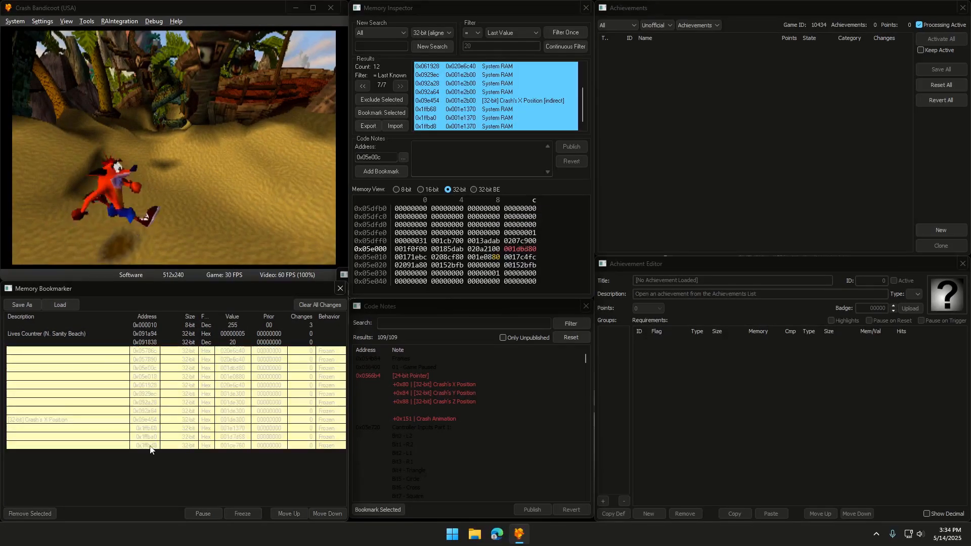
{"action": "left_click", "coordinate": [235, 514]}
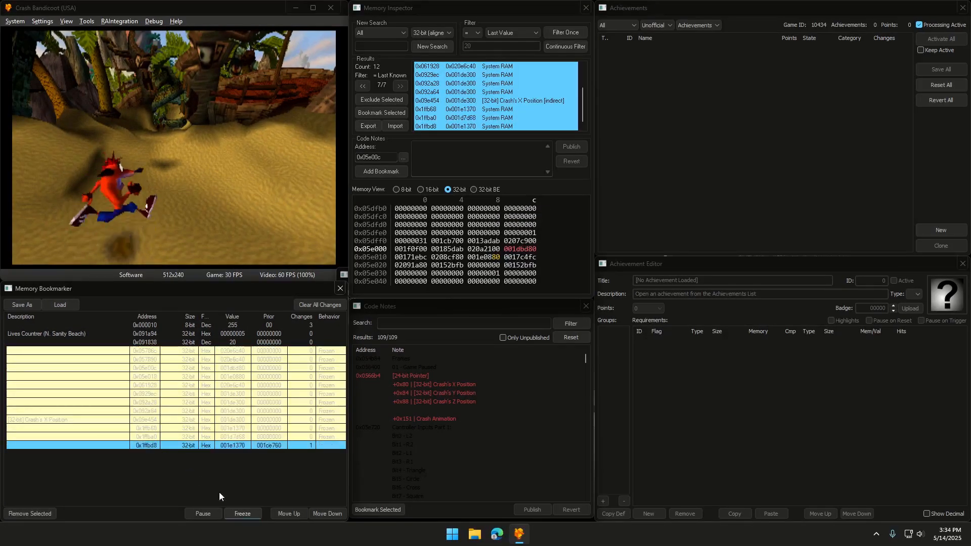
{"action": "left_click", "coordinate": [151, 437]}
{"action": "left_click", "coordinate": [235, 513]}
{"action": "left_click", "coordinate": [157, 428]}
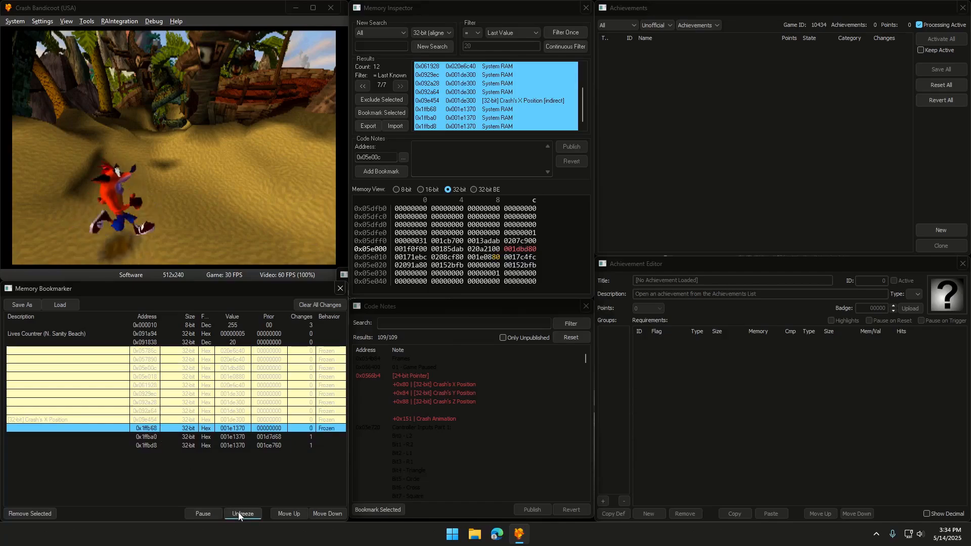
{"action": "left_click", "coordinate": [242, 513]}
{"action": "left_click", "coordinate": [147, 424]}
{"action": "left_click", "coordinate": [243, 514]}
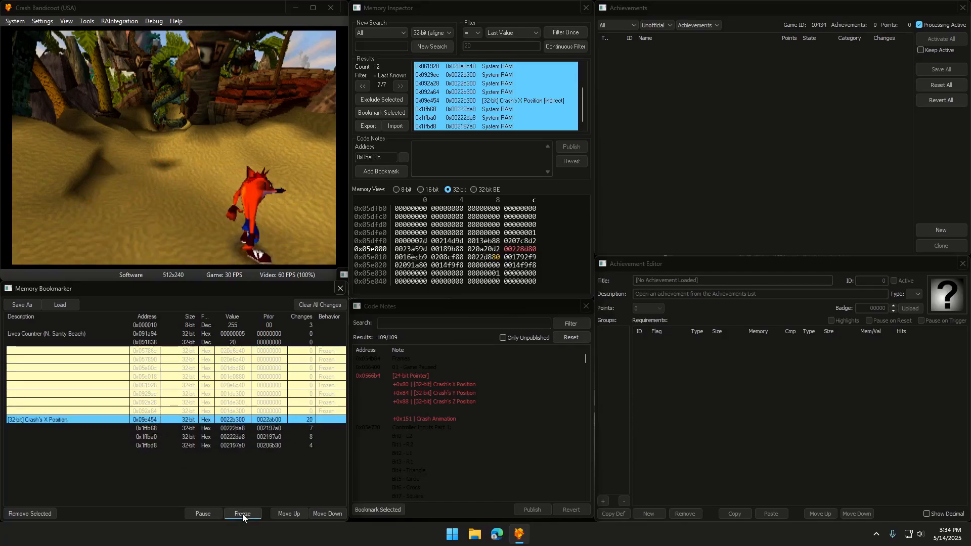
Remove the eight frozen bookmarks and the three 0x1ffb bookmarks, then view Crash's X Position at 0x09e454
{"action": "left_click", "coordinate": [149, 411]}
{"action": "left_click", "coordinate": [149, 354], "text": "shift"}
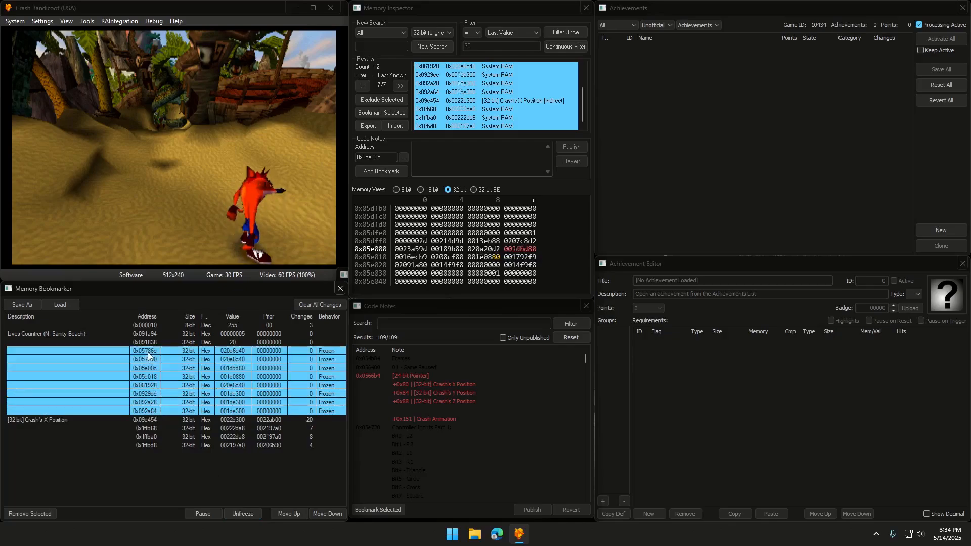
{"action": "left_click", "coordinate": [37, 514]}
{"action": "left_click_drag", "start_coordinate": [108, 428], "coordinate": [161, 360]}
{"action": "left_click", "coordinate": [30, 514]}
{"action": "left_click", "coordinate": [152, 351]}
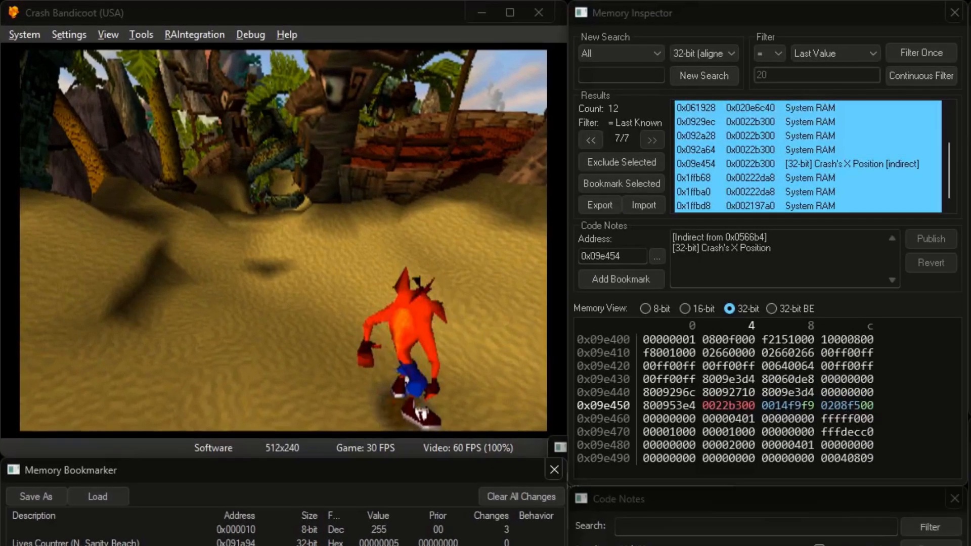
Make Crash jump and bookmark his Y Position value at 0x09e458
{"action": "key", "text": "k"}
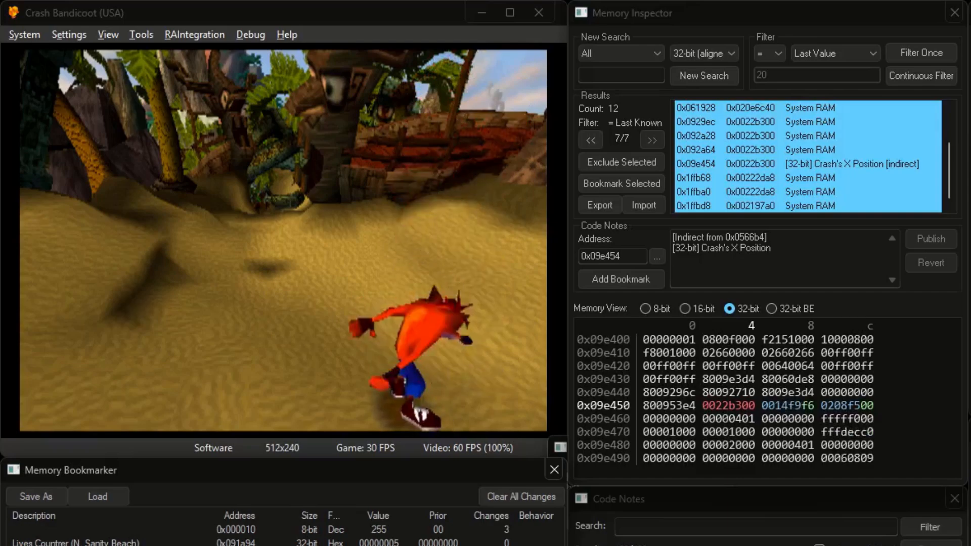
{"action": "left_click", "coordinate": [777, 402]}
{"action": "left_click", "coordinate": [804, 405]}
{"action": "left_click", "coordinate": [632, 280]}
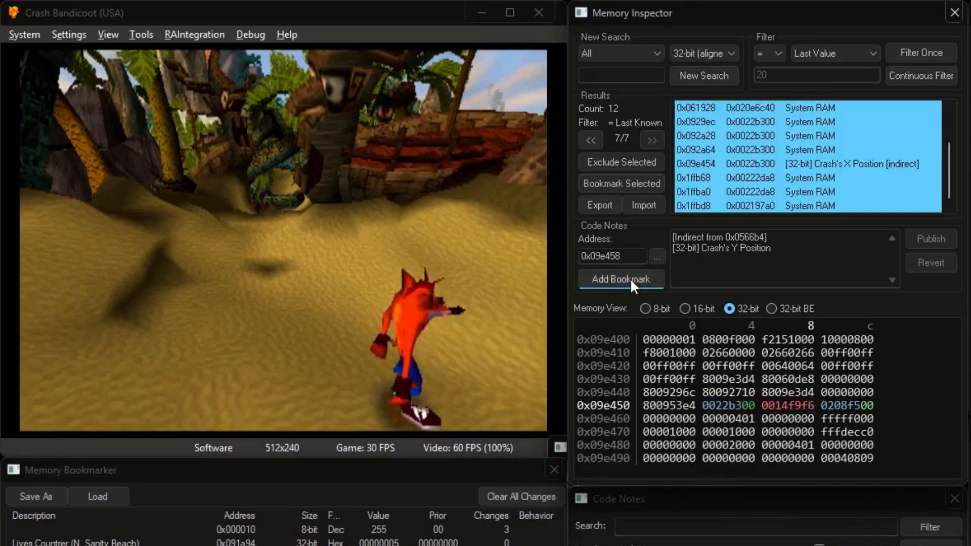
{"action": "left_click", "coordinate": [384, 544]}
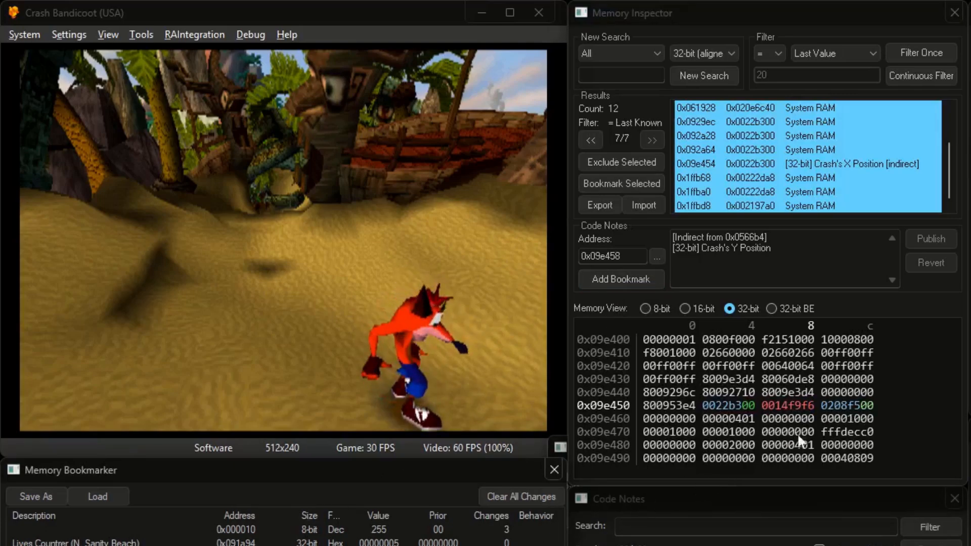
Bookmark Crash's Z Position at 0x09e45c, then load the jungle save state
{"action": "left_click", "coordinate": [832, 406]}
{"action": "left_click", "coordinate": [627, 282]}
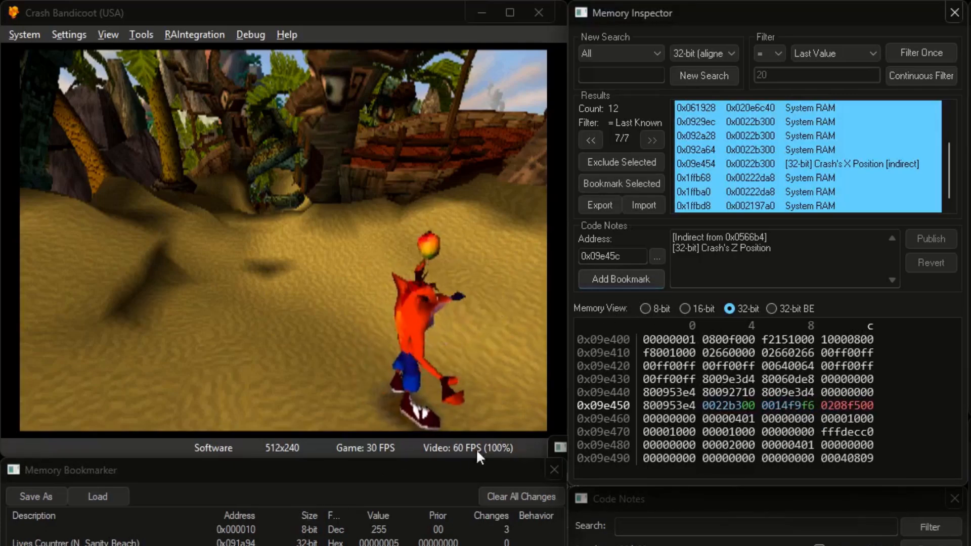
{"action": "left_click", "coordinate": [385, 544]}
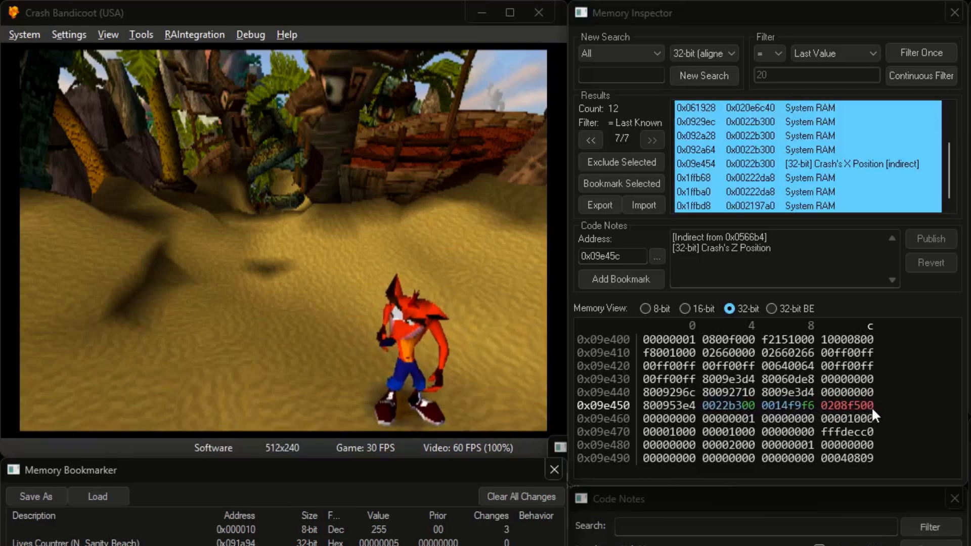
{"action": "left_click", "coordinate": [750, 404]}
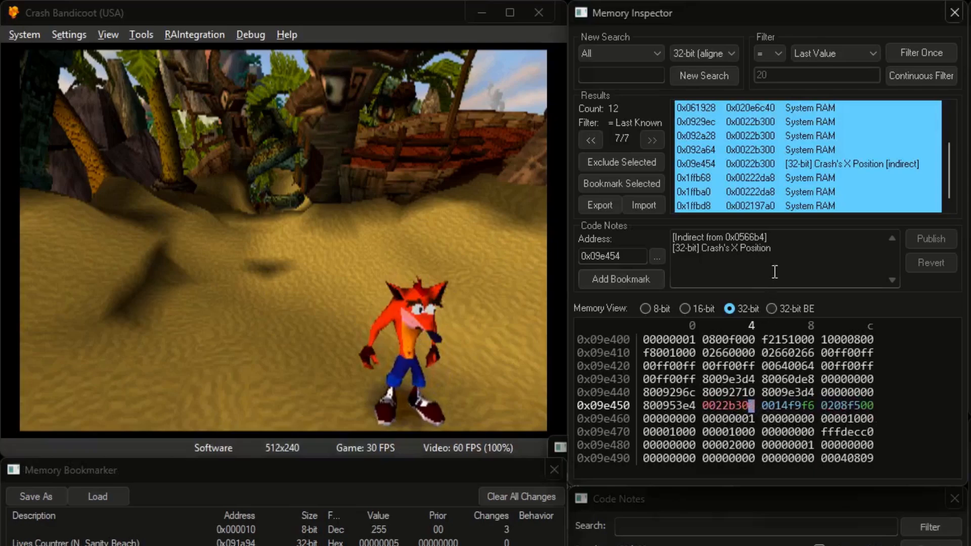
{"action": "left_click_drag", "start_coordinate": [772, 249], "coordinate": [719, 252]}
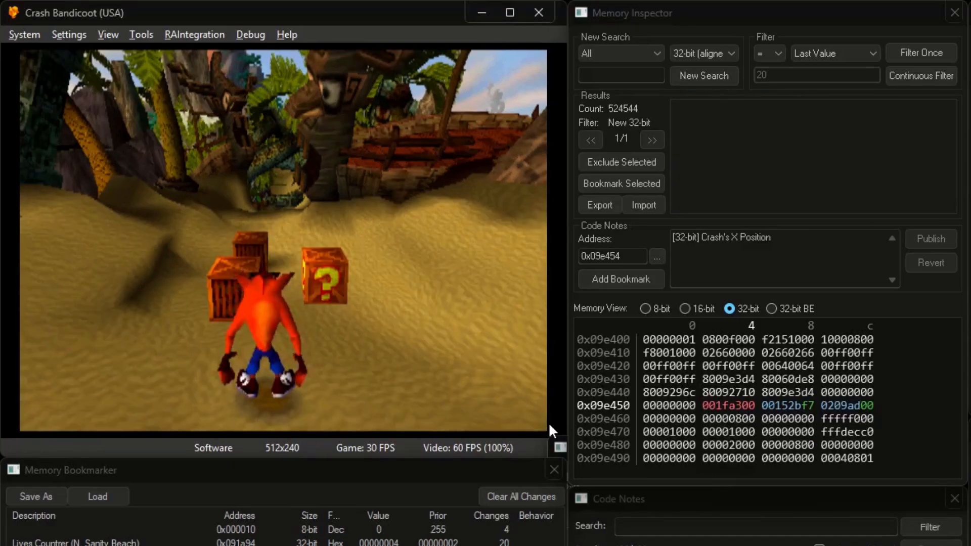
{"action": "key", "text": "F1"}
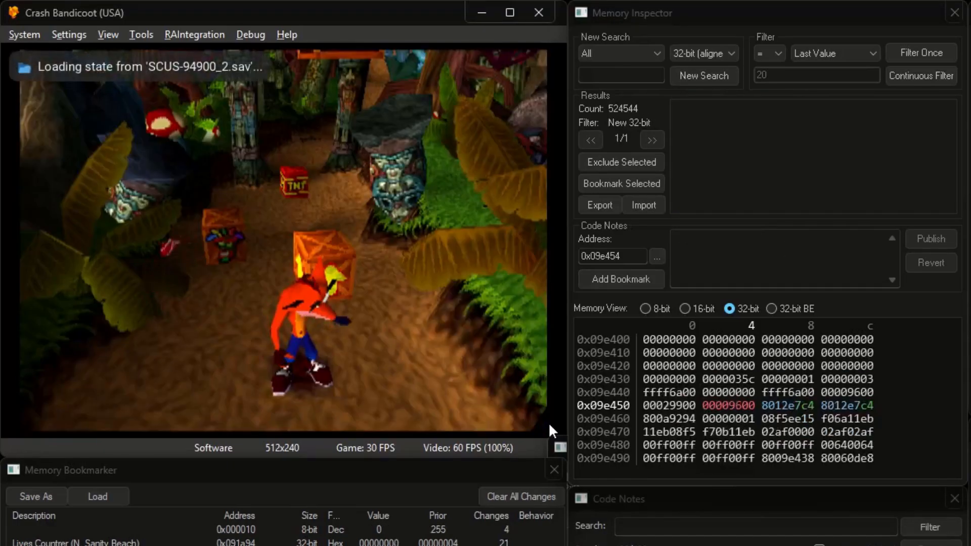
Load save states 3, 4, 5 and 6 in turn, ending on beach save state 1
{"action": "key", "text": "F3"}
{"action": "key", "text": "F4"}
{"action": "key", "text": "F5"}
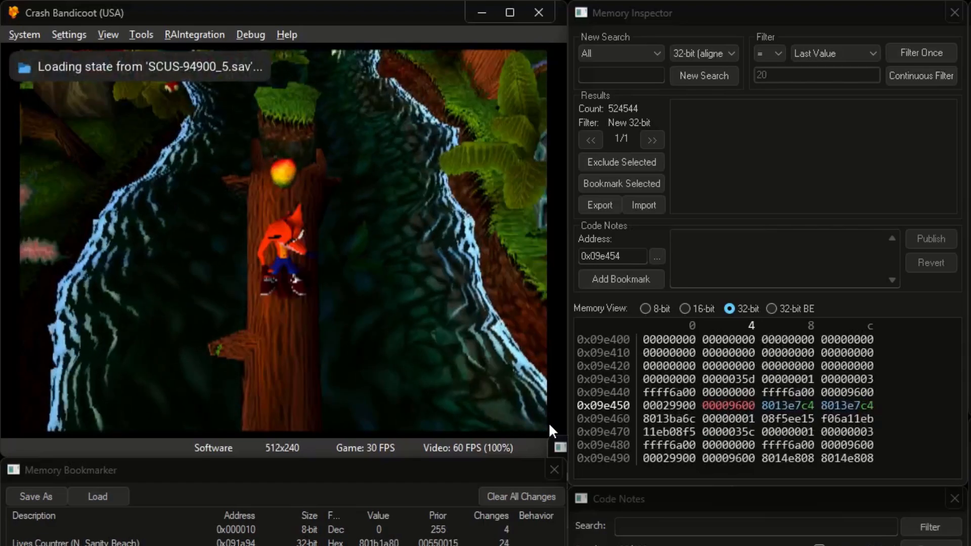
{"action": "key", "text": "F6"}
{"action": "key", "text": "F1"}
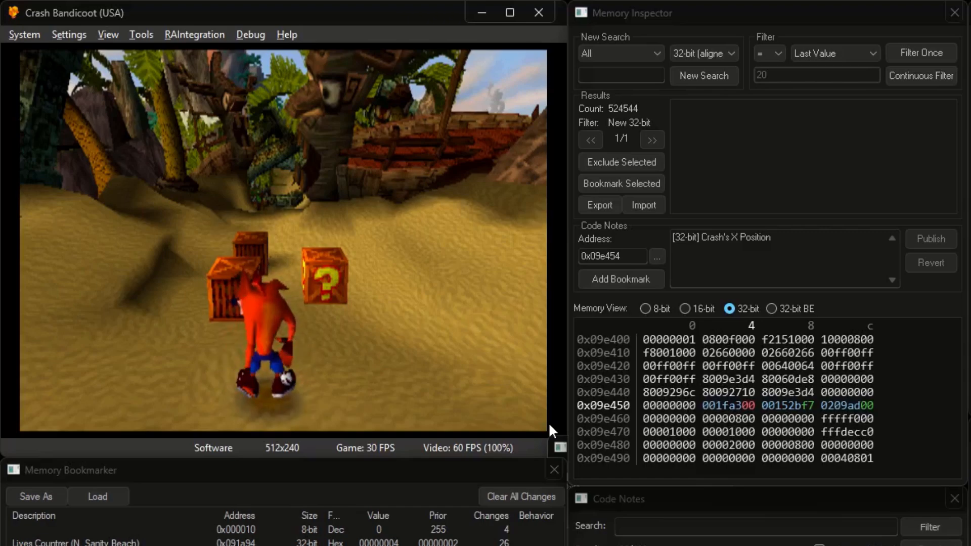
{"action": "left_click", "coordinate": [768, 52]}
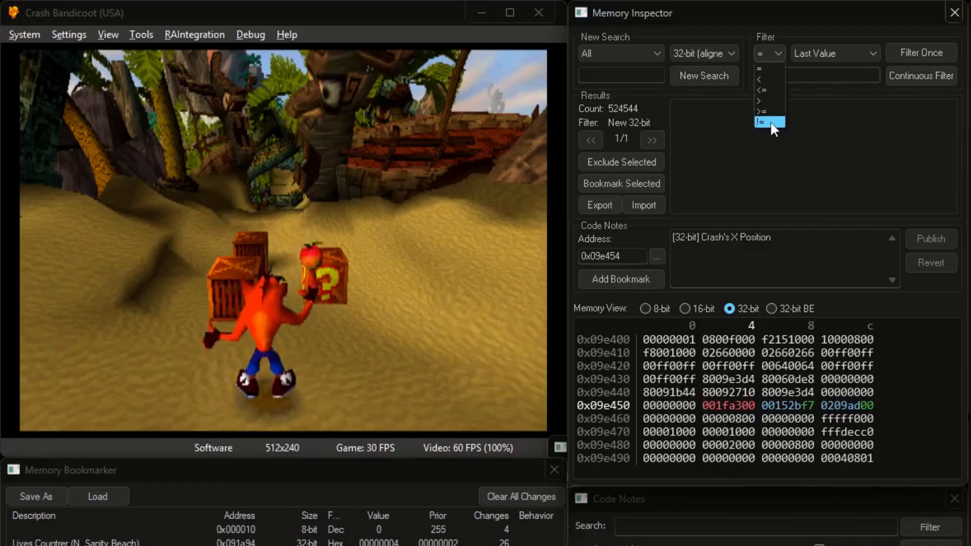
Start a new 32-bit search, then load jungle save state 2 and beach save state 1
{"action": "left_click", "coordinate": [702, 75]}
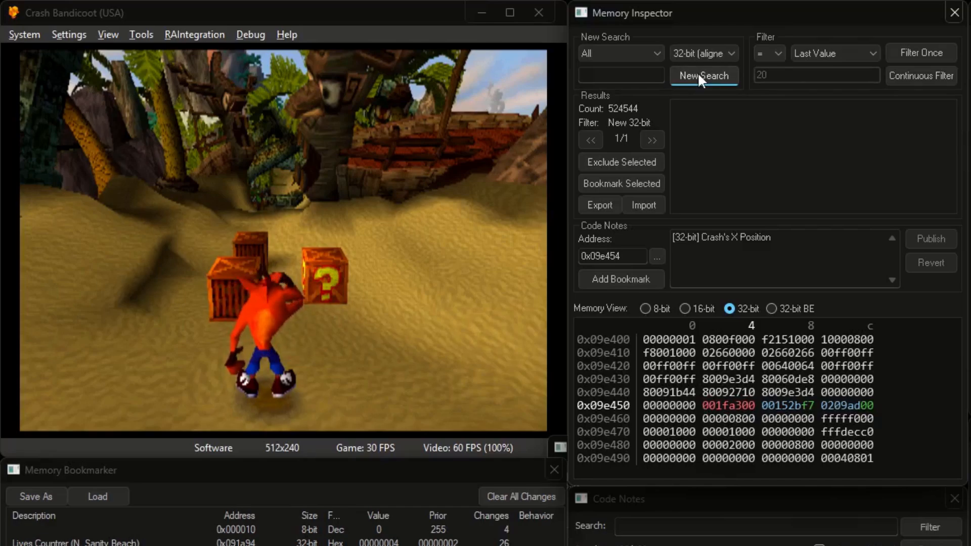
{"action": "left_click", "coordinate": [442, 224]}
{"action": "key", "text": "F2"}
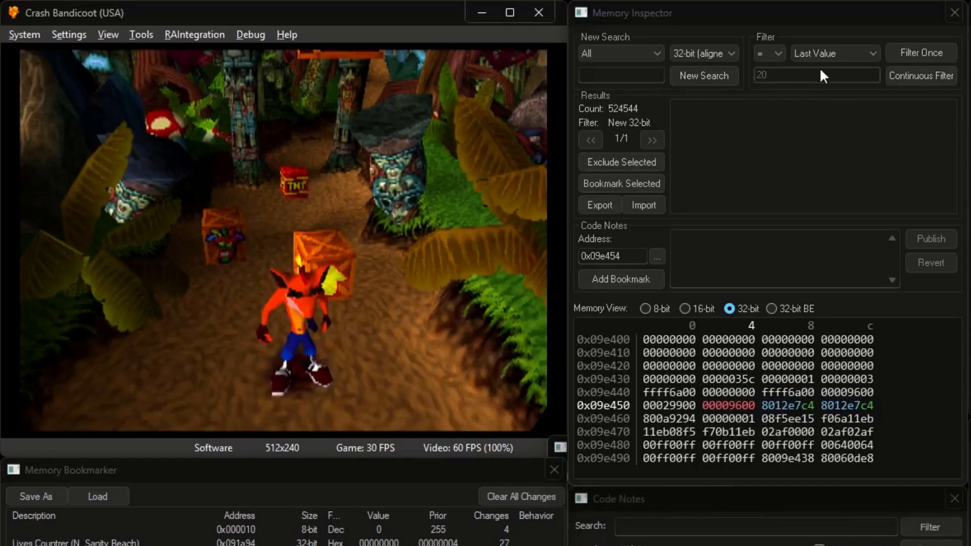
{"action": "scroll", "coordinate": [828, 52], "scroll_direction": "down", "scroll_amount": 3}
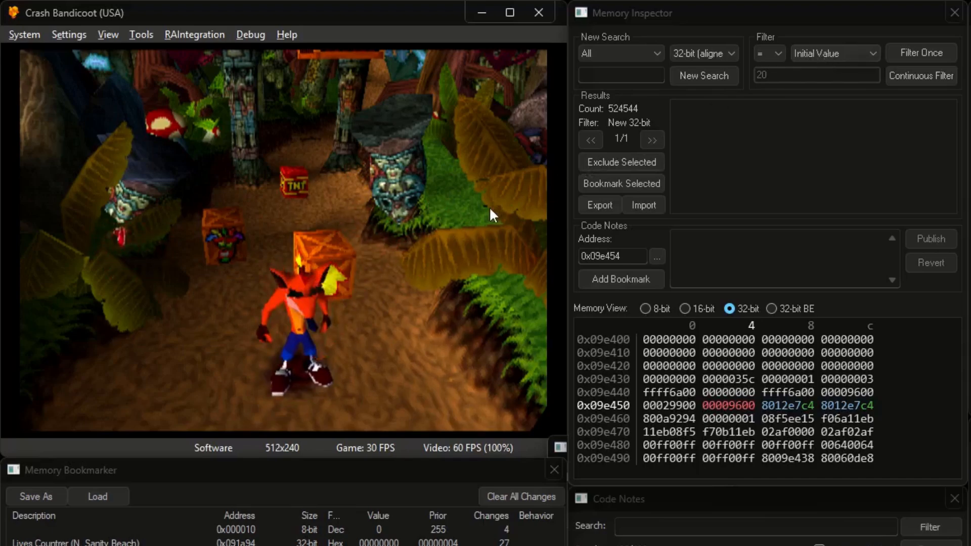
{"action": "key", "text": "F1"}
Reload jungle save state 2 and set the filter to compare against Last Value
{"action": "left_click", "coordinate": [908, 53]}
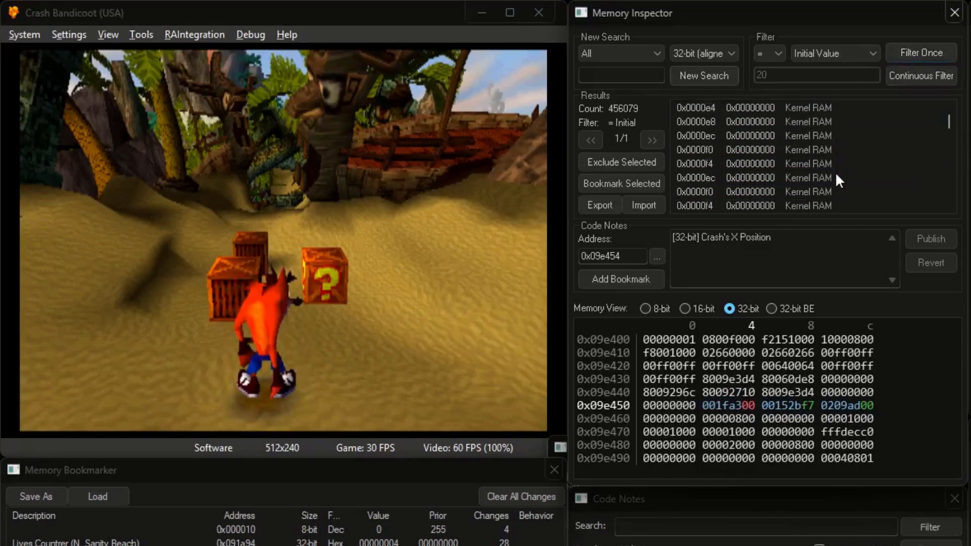
{"action": "scroll", "coordinate": [836, 175], "scroll_direction": "down", "scroll_amount": 20}
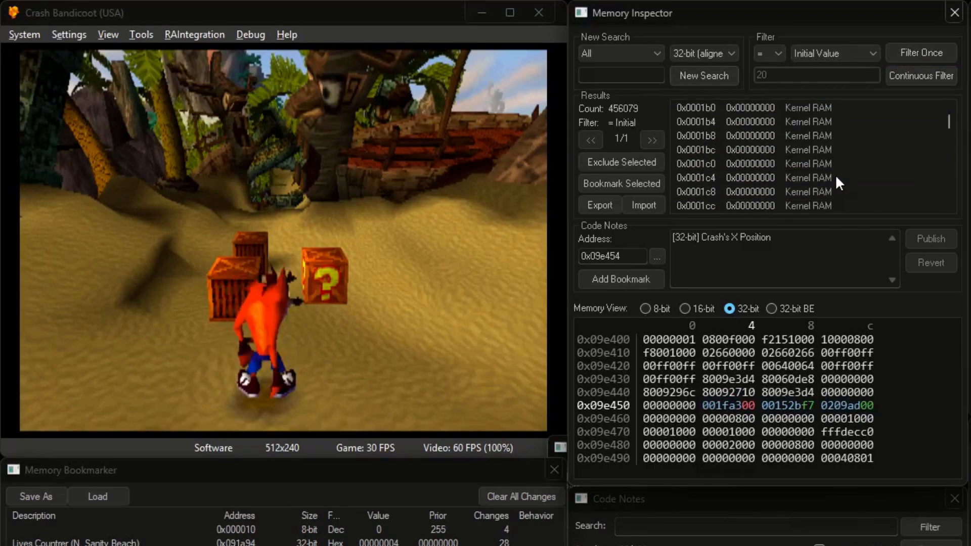
{"action": "left_click", "coordinate": [369, 236]}
{"action": "key", "text": "F2"}
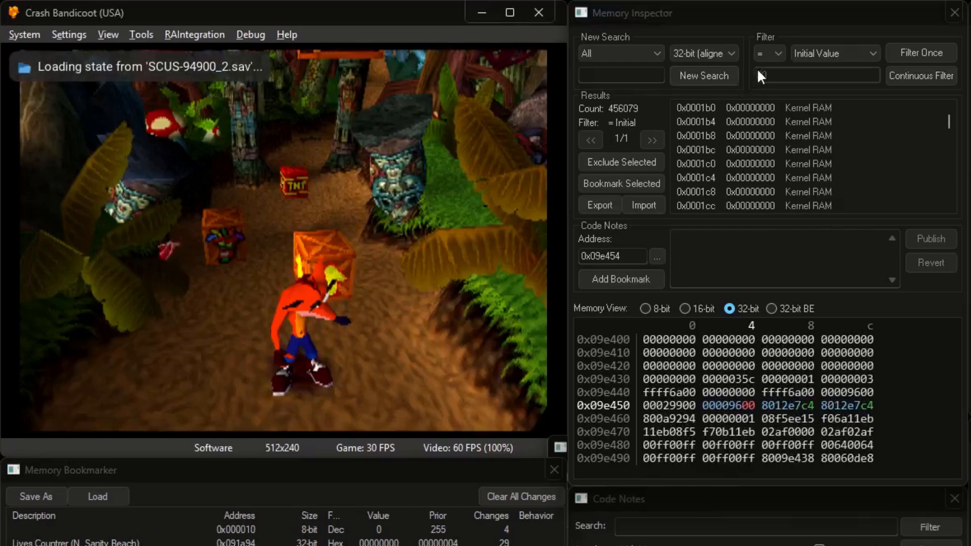
{"action": "scroll", "coordinate": [770, 51], "scroll_direction": "down", "scroll_amount": 5}
{"action": "left_click", "coordinate": [838, 52]}
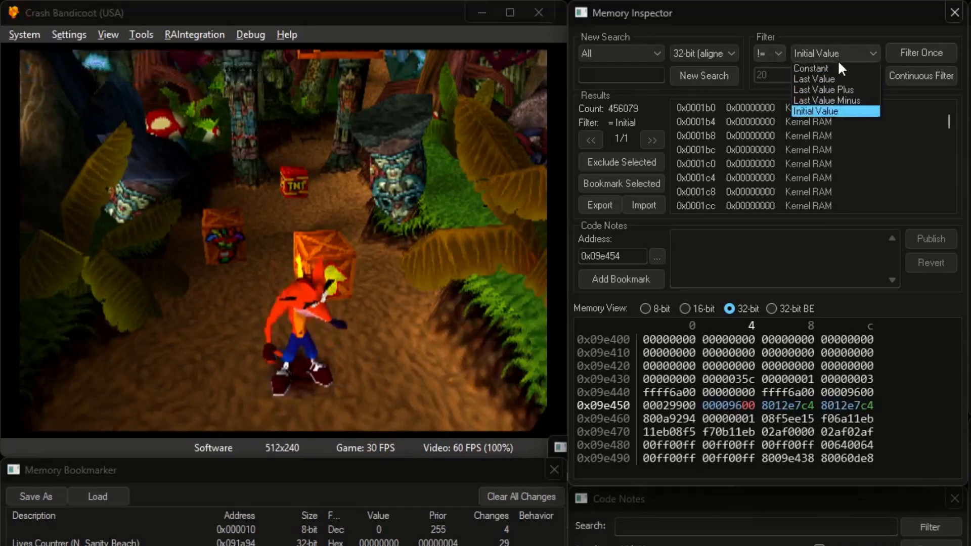
{"action": "left_click", "coordinate": [836, 76]}
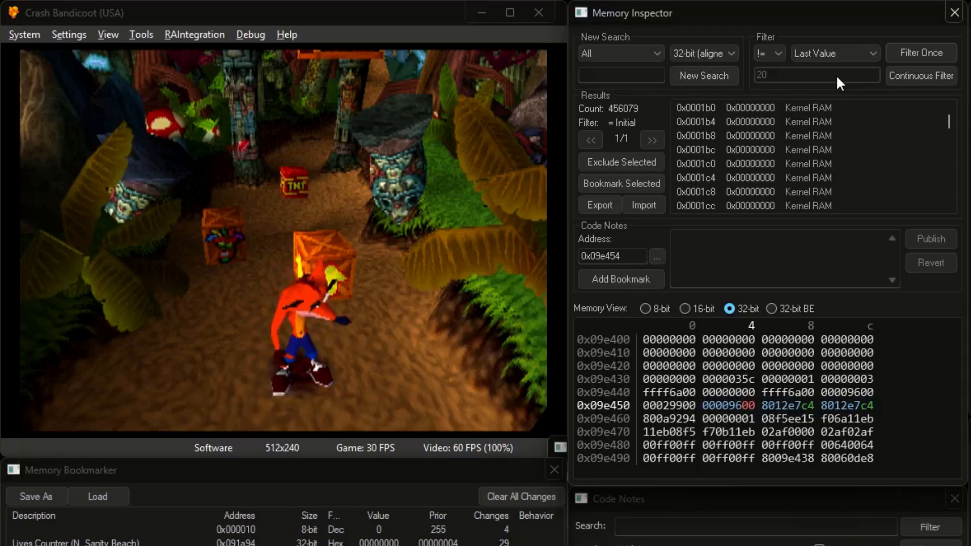
Filter for changed values after each save-state load, narrowing results to 323619
{"action": "left_click", "coordinate": [927, 59]}
{"action": "left_click", "coordinate": [477, 174]}
{"action": "key", "text": "F1"}
{"action": "left_click", "coordinate": [915, 50]}
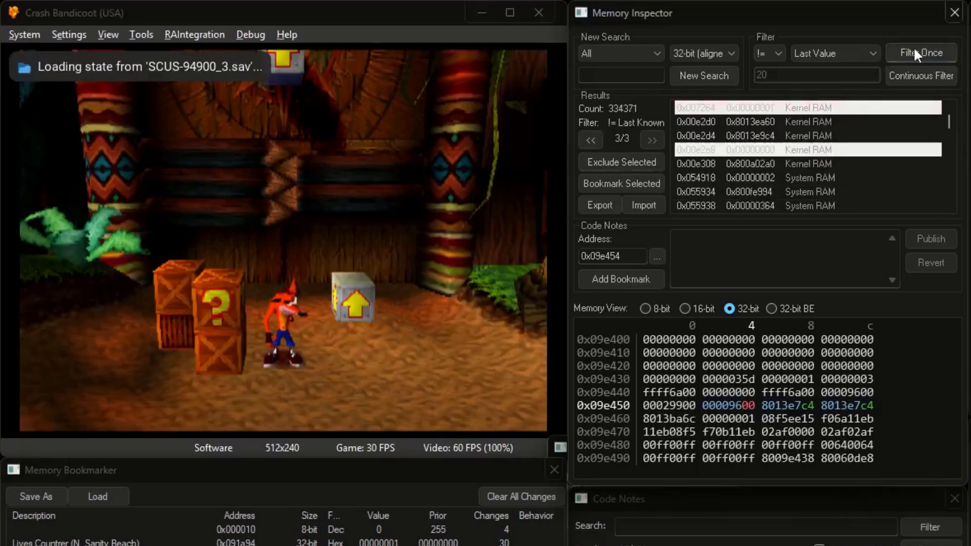
{"action": "left_click", "coordinate": [415, 200]}
{"action": "key", "text": "F4"}
{"action": "key", "text": "F1"}
{"action": "left_click", "coordinate": [896, 60]}
{"action": "left_click", "coordinate": [400, 200]}
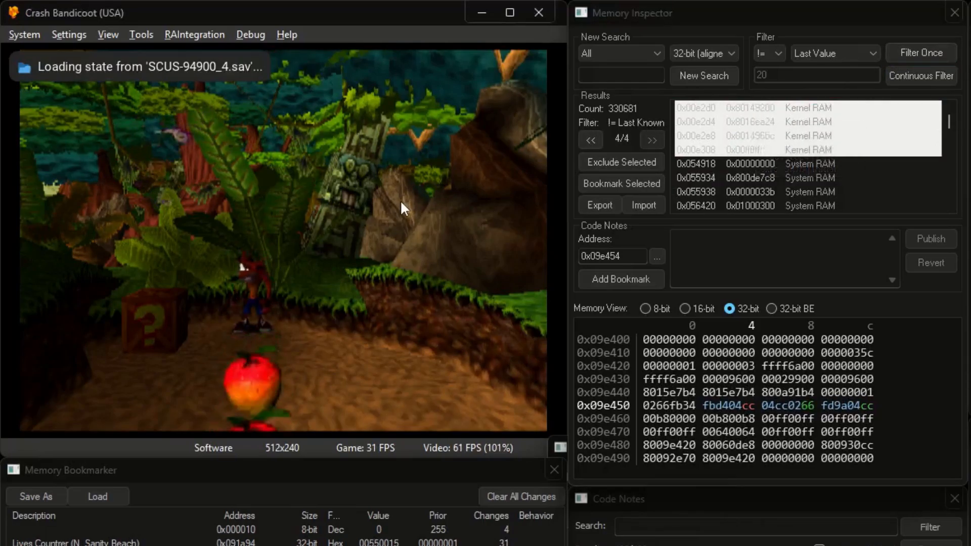
{"action": "key", "text": "F6"}
{"action": "left_click", "coordinate": [921, 52]}
{"action": "left_click", "coordinate": [384, 223]}
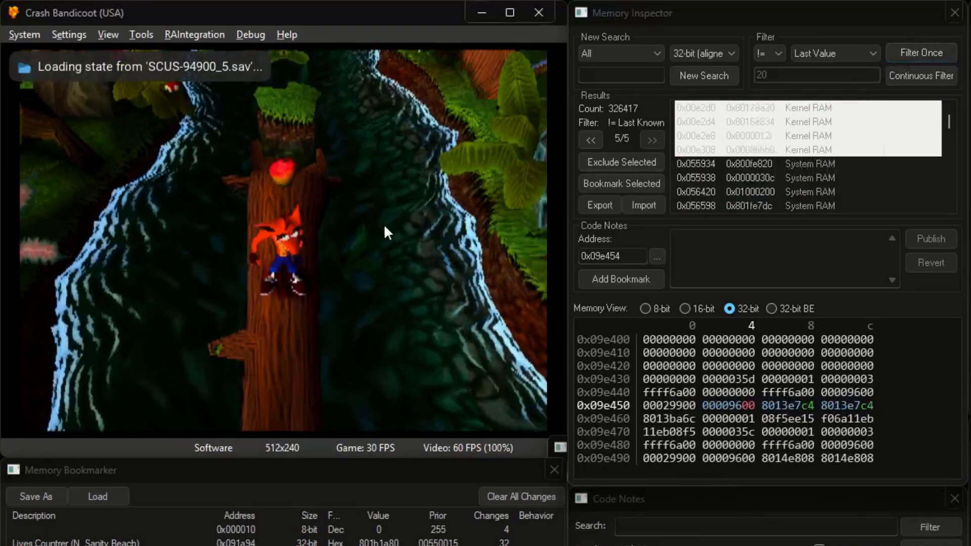
{"action": "left_click", "coordinate": [919, 52]}
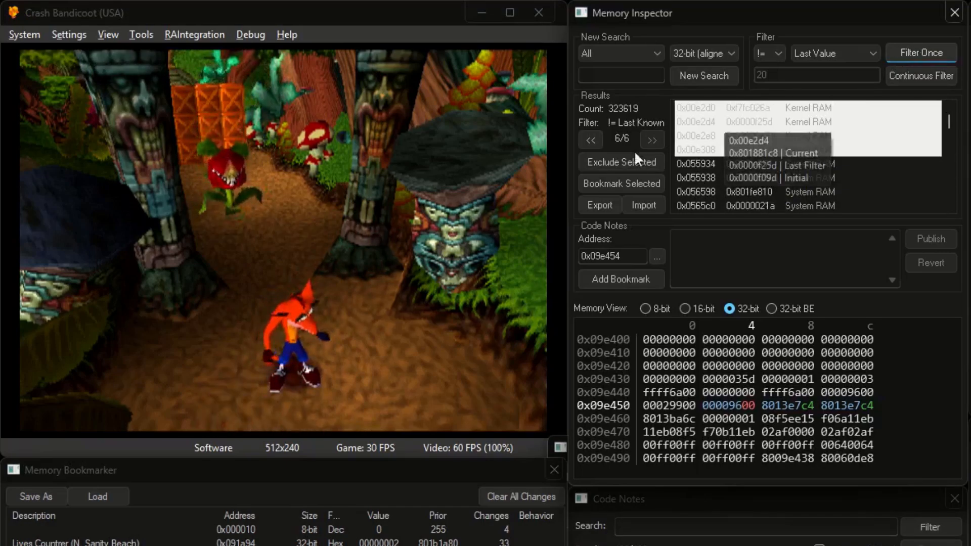
Leave the level for the map, then enter Native Fortress, re-filtering down to 236605 results
{"action": "left_click", "coordinate": [451, 212]}
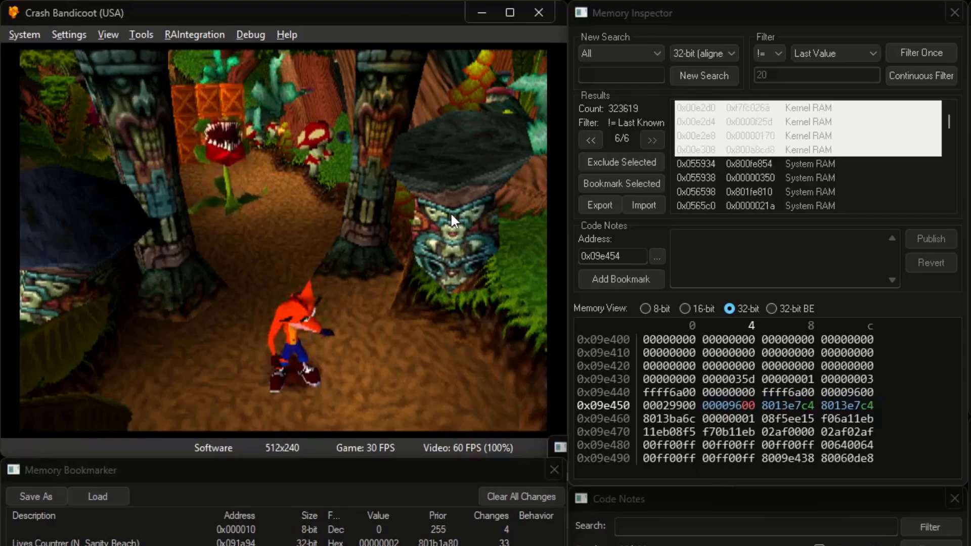
{"action": "key", "text": "BackSpace"}
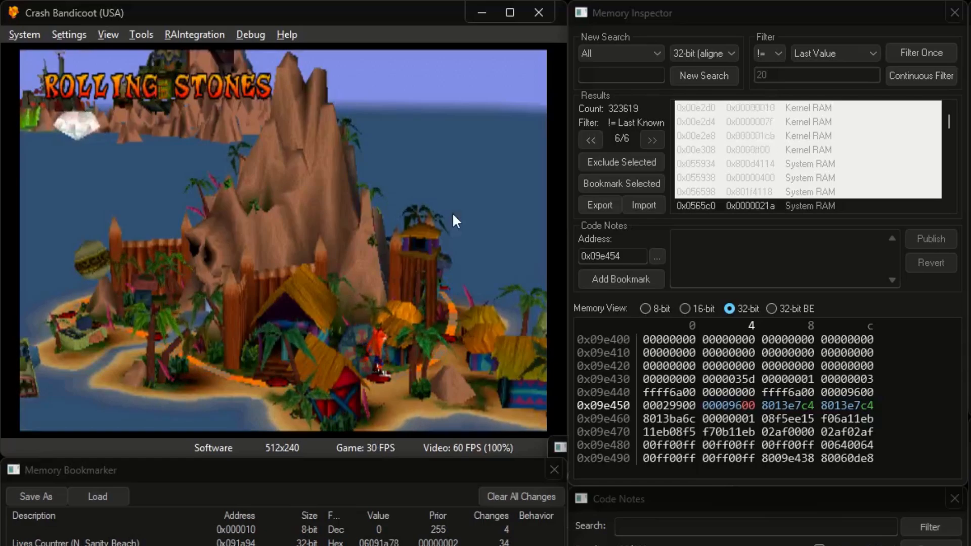
{"action": "left_click", "coordinate": [936, 50]}
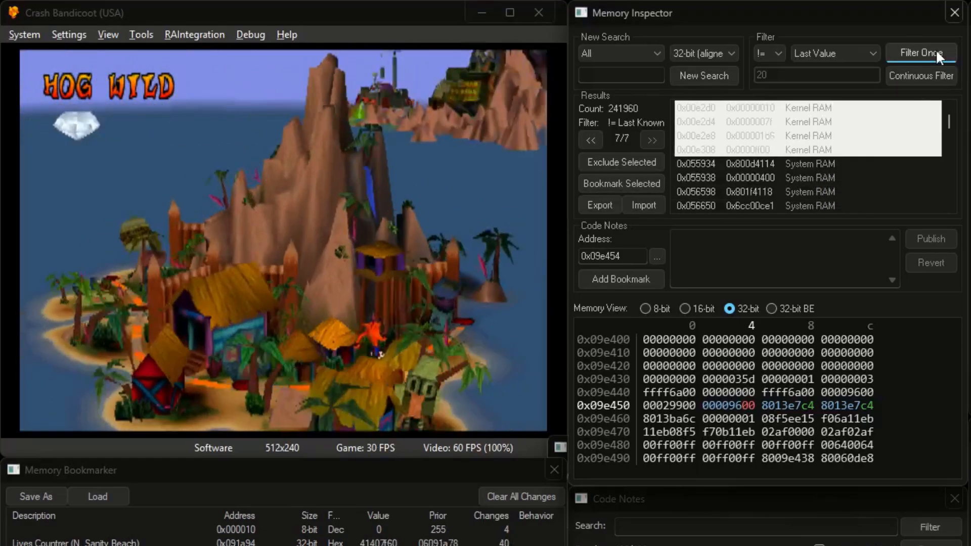
{"action": "left_click", "coordinate": [935, 49]}
{"action": "left_click", "coordinate": [482, 180]}
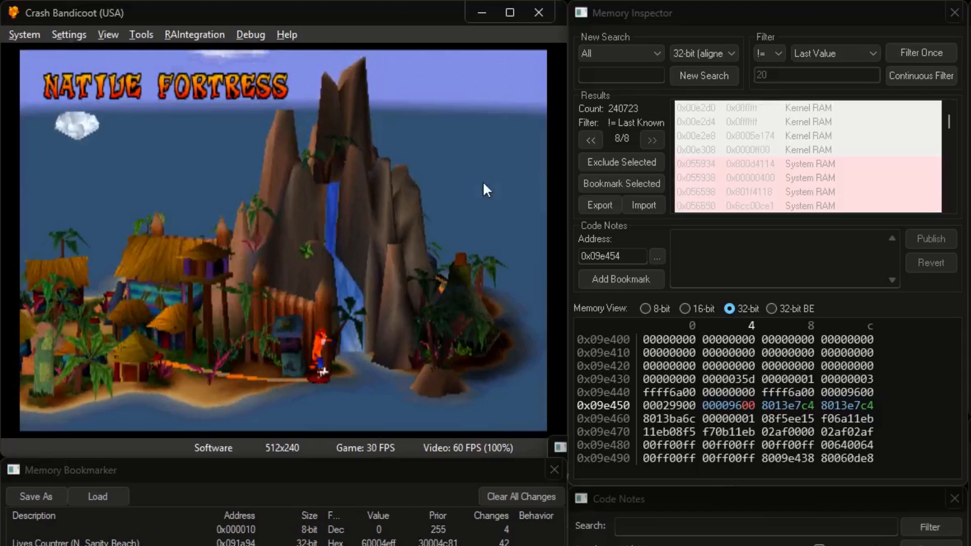
{"action": "key", "text": "k"}
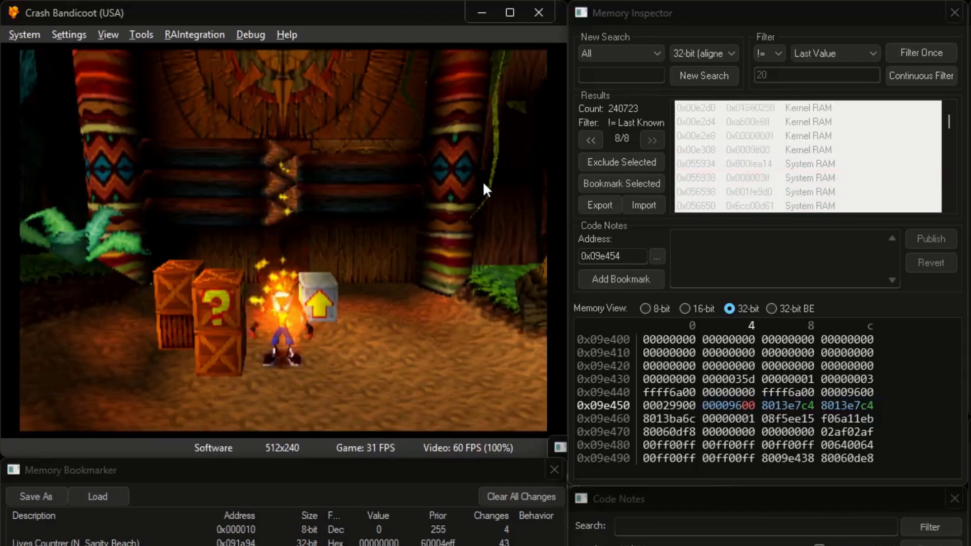
{"action": "left_click", "coordinate": [932, 50]}
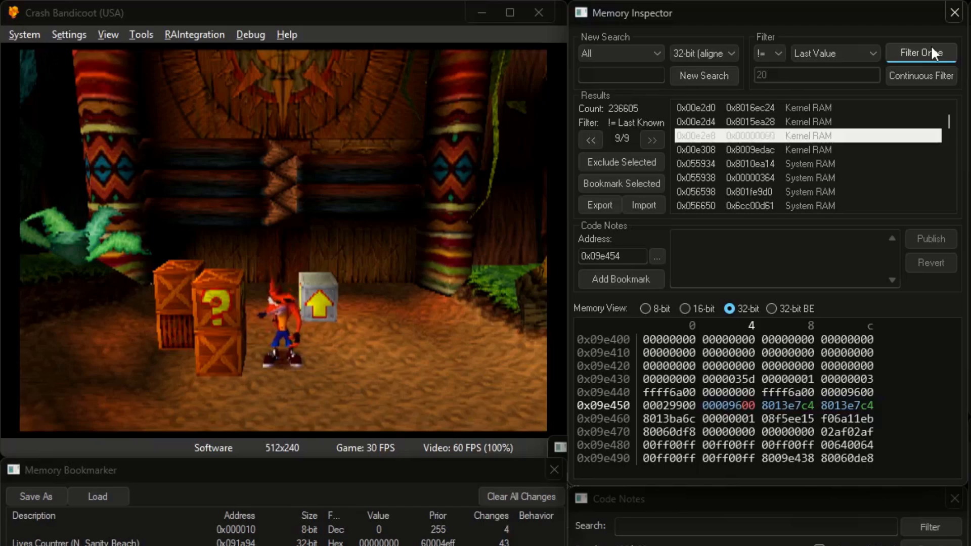
Search code notes for 'stag' and show the Stage Select/Current Stage note's address
{"action": "left_click", "coordinate": [678, 525]}
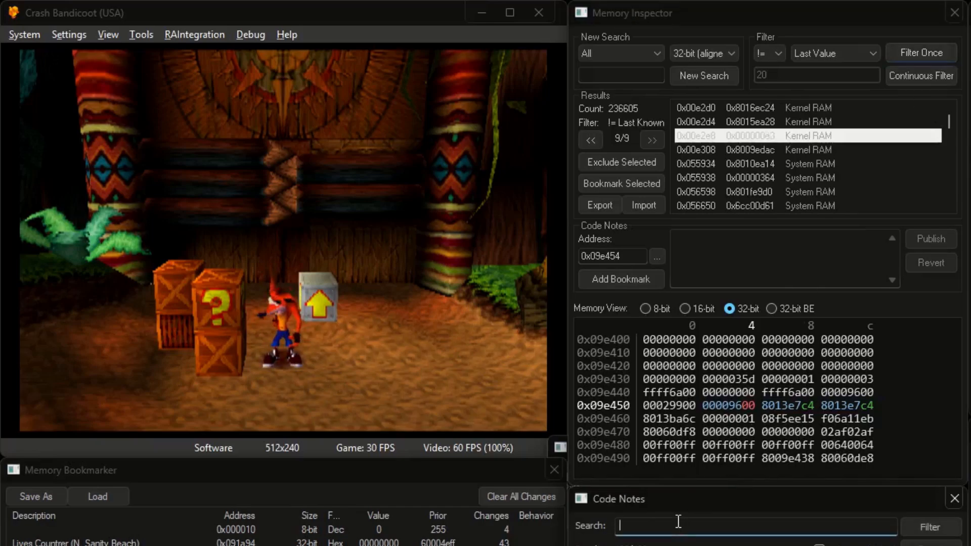
{"action": "type", "text": "stage select"}
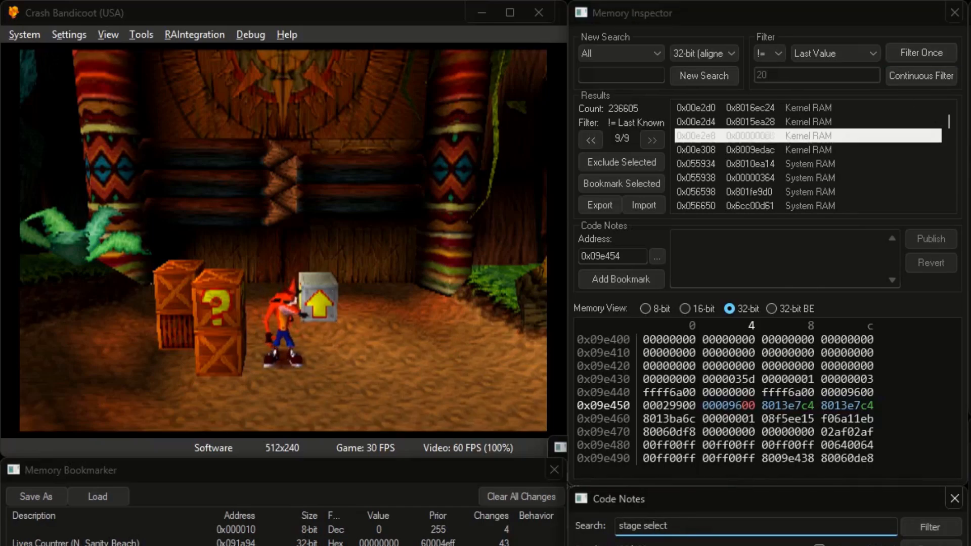
{"action": "left_click", "coordinate": [917, 529]}
Load save states 1, 2 and 3 to watch the stage value change
{"action": "left_click", "coordinate": [290, 434]}
{"action": "key", "text": "F1"}
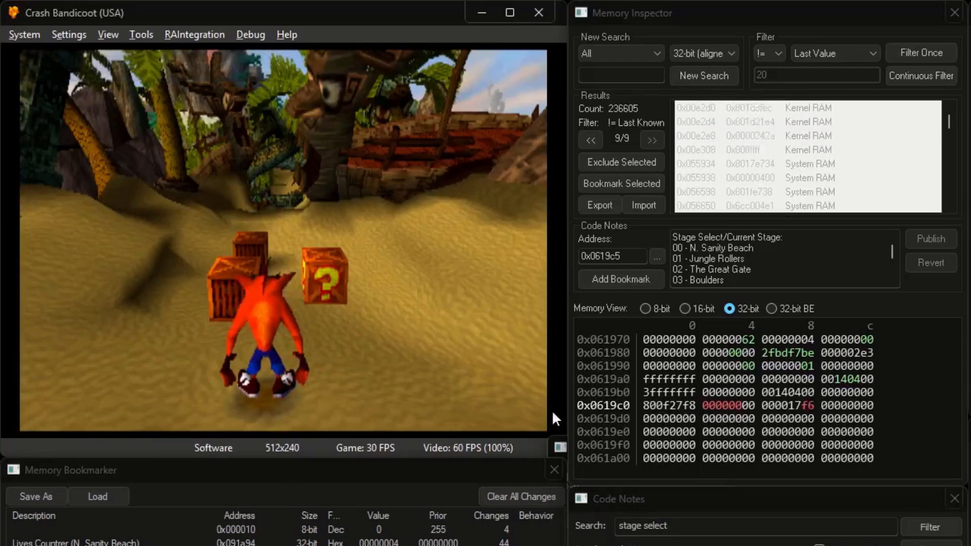
{"action": "key", "text": "F2"}
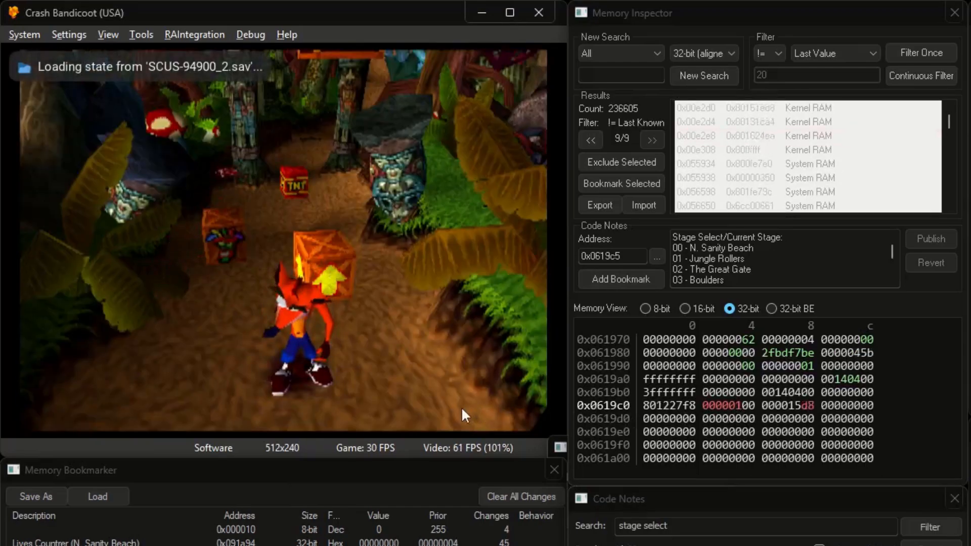
{"action": "key", "text": "F3"}
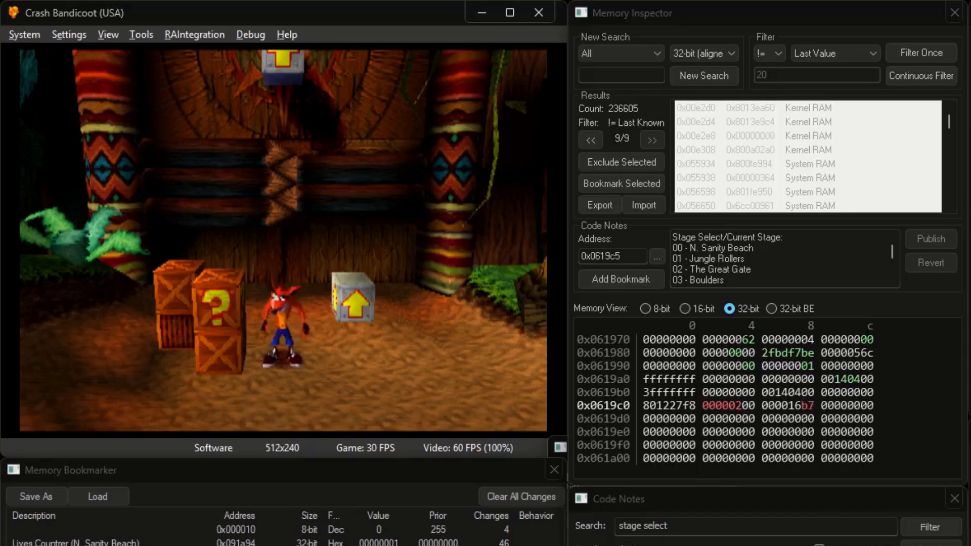
{"action": "left_click", "coordinate": [758, 542]}
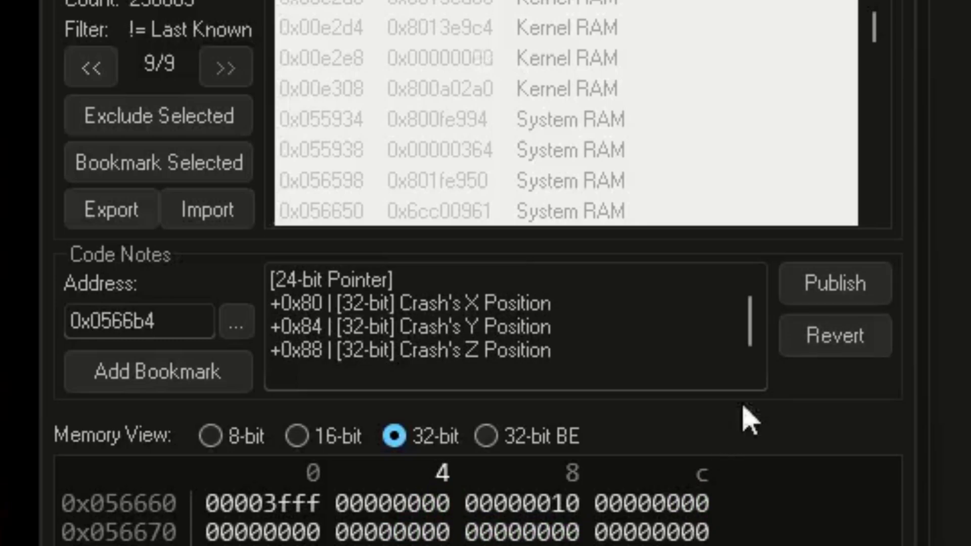
Clear all text from the 0x0566b4 pointer code note and publish it empty
{"action": "left_click", "coordinate": [842, 286]}
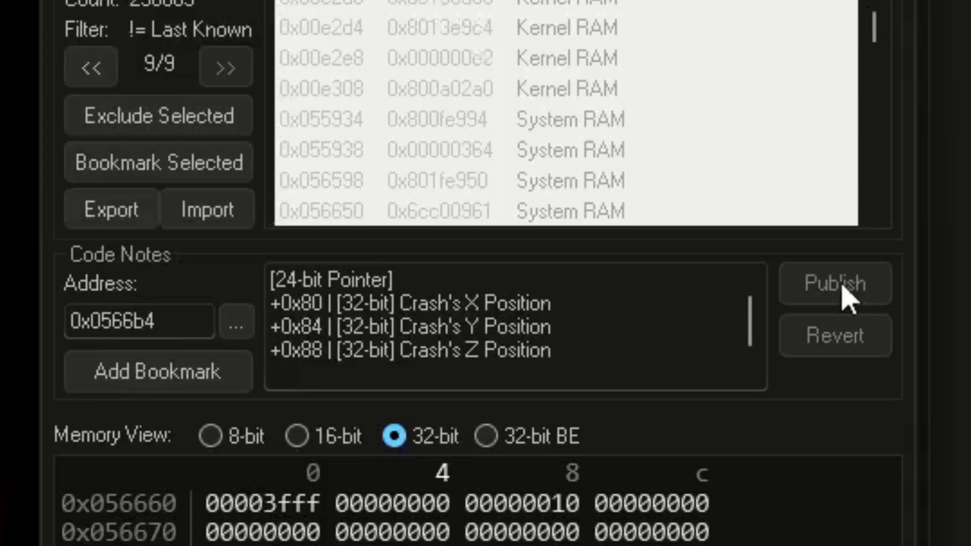
{"action": "left_click", "coordinate": [702, 326]}
{"action": "key", "text": "ctrl+a"}
{"action": "key", "text": "ctrl+v"}
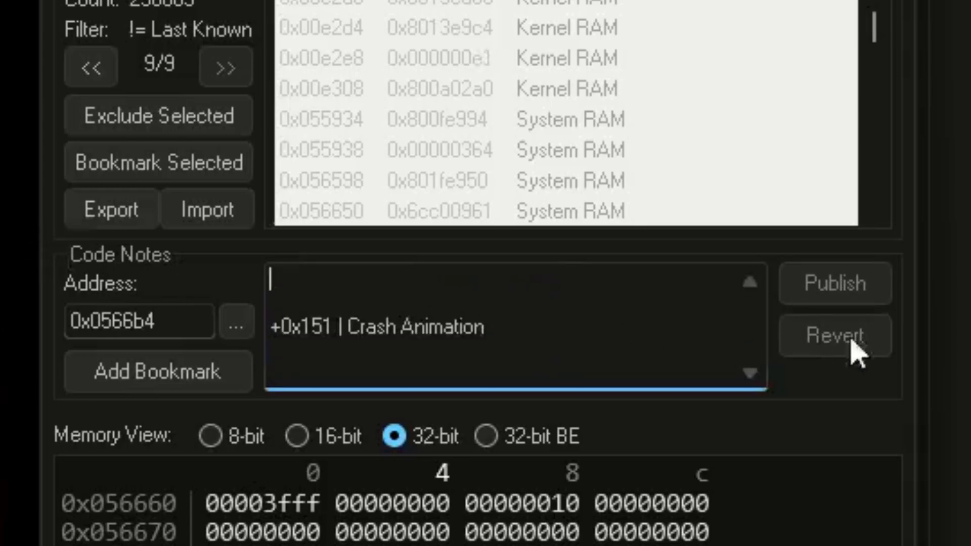
{"action": "key", "text": "ctrl+a"}
{"action": "key", "text": "BackSpace"}
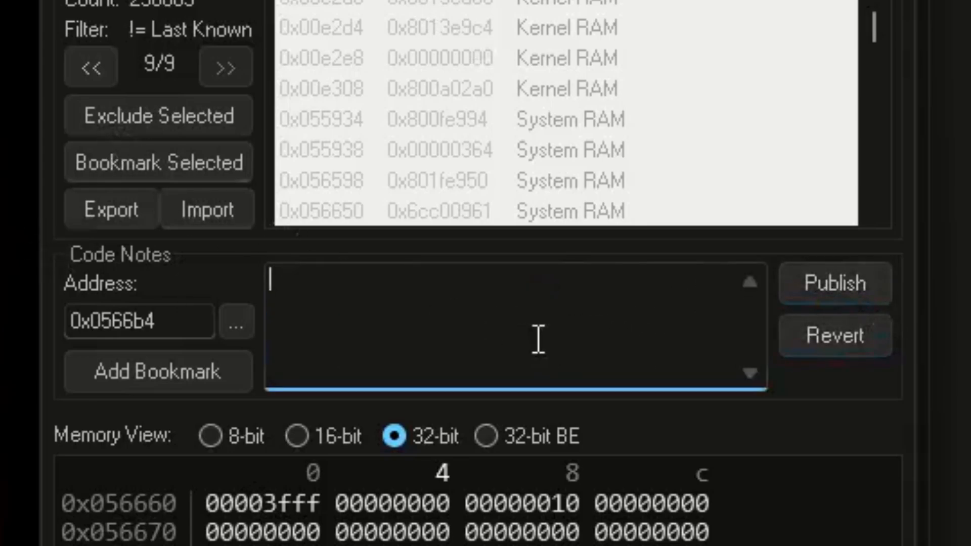
{"action": "left_click", "coordinate": [822, 285]}
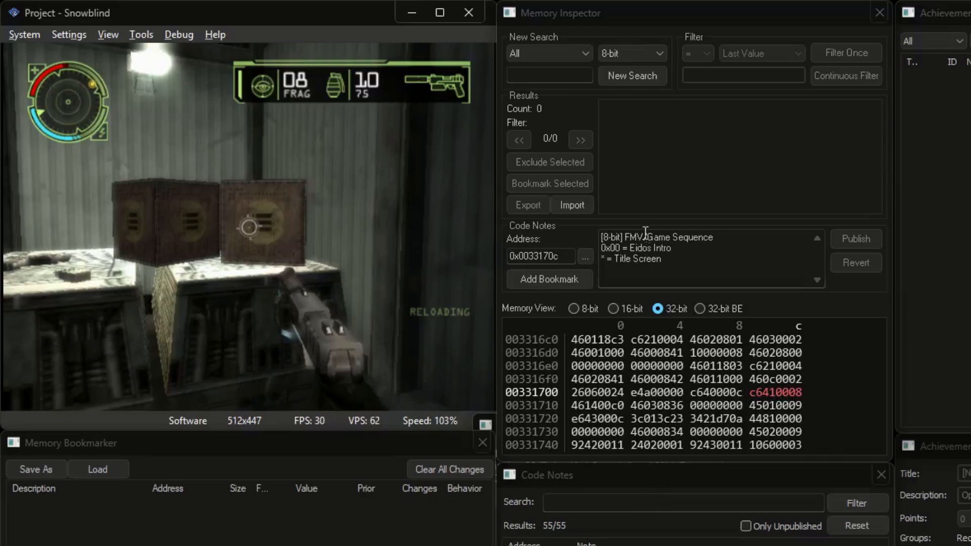
Set the New Search value size to 32-bit (aligned) instead of 8-bit
{"action": "left_click", "coordinate": [647, 51]}
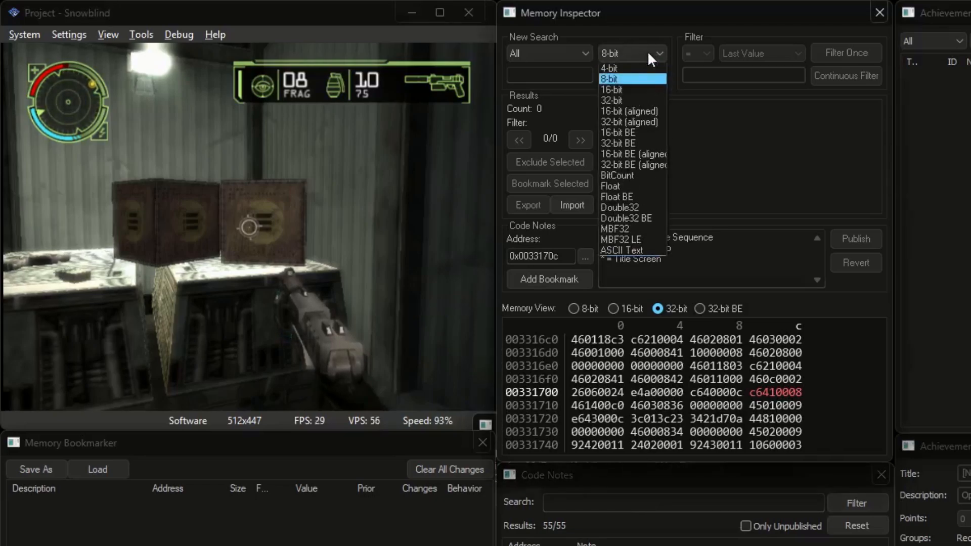
{"action": "left_click", "coordinate": [632, 120]}
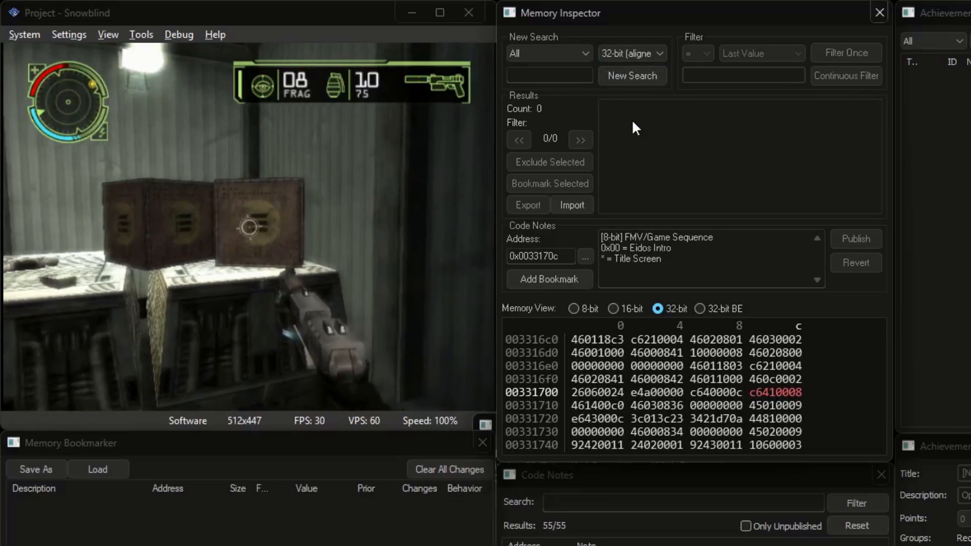
Start a new 32-bit search and keep values equal to their initial value, leaving 8300555
{"action": "left_click", "coordinate": [632, 77]}
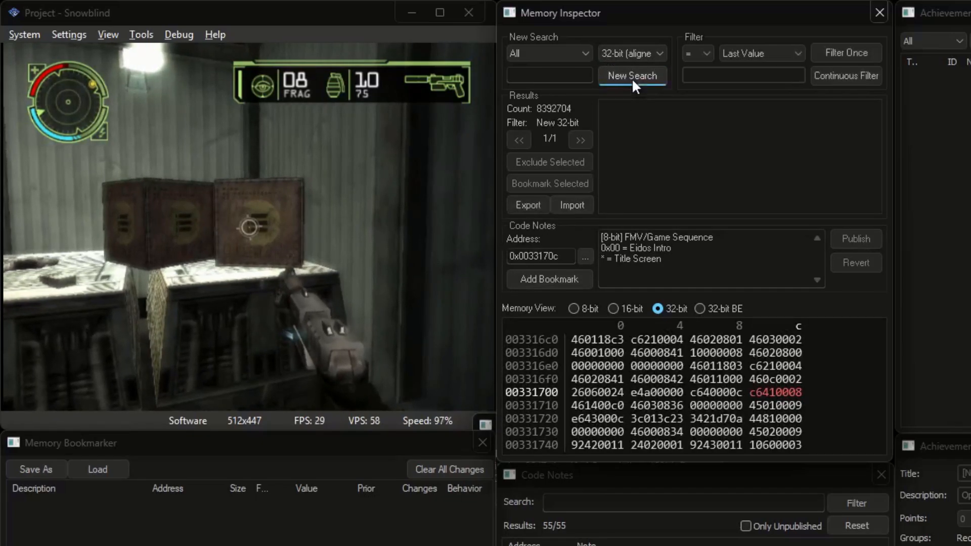
{"action": "left_click", "coordinate": [756, 54]}
{"action": "left_click", "coordinate": [745, 111]}
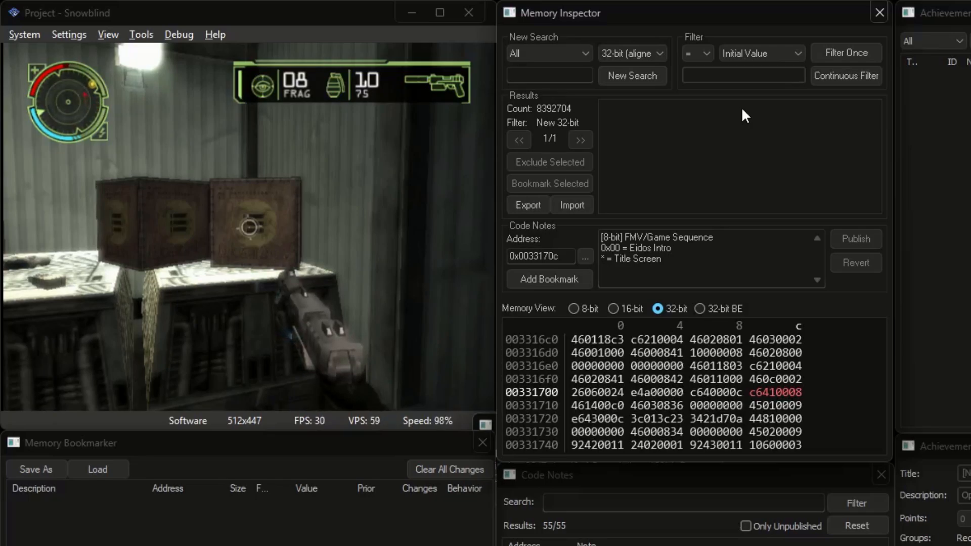
{"action": "left_click", "coordinate": [659, 76]}
{"action": "left_click", "coordinate": [834, 52]}
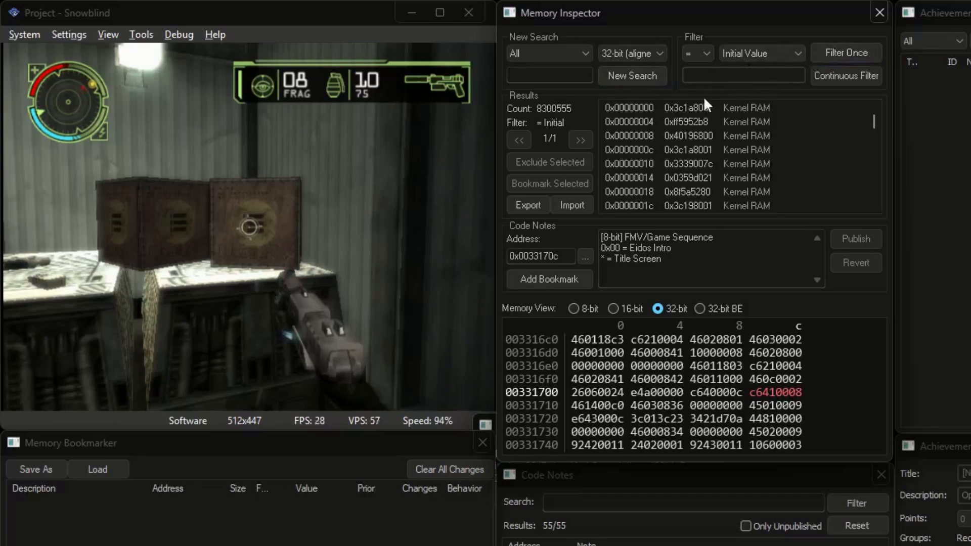
Restart the 32-bit search and filter once for values equal to their initial value
{"action": "mouse_move", "coordinate": [682, 111]}
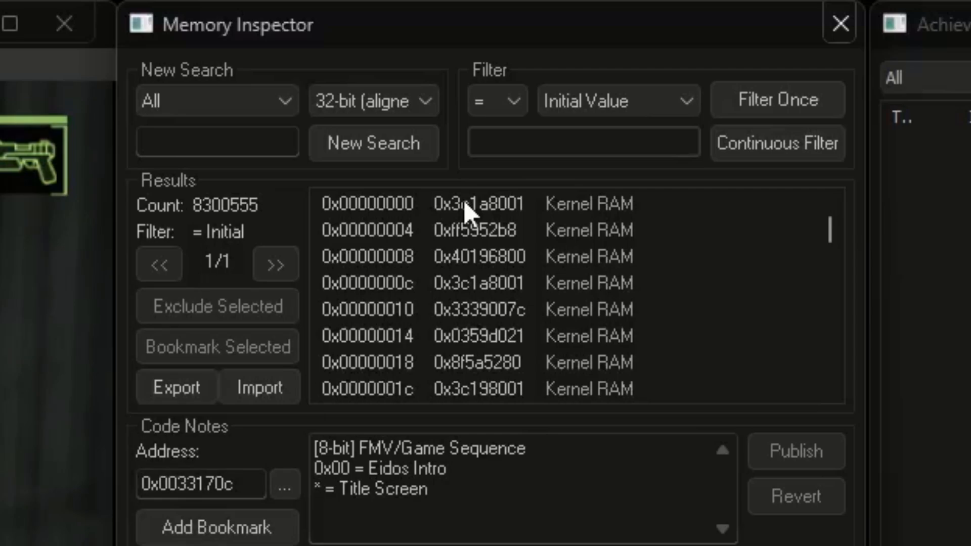
{"action": "left_click", "coordinate": [404, 153]}
{"action": "left_click", "coordinate": [761, 100]}
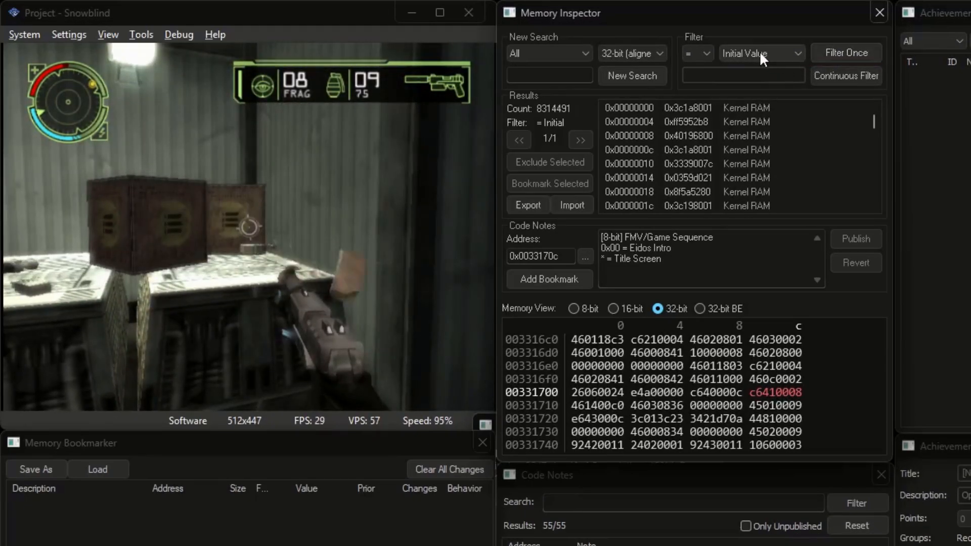
Filter for values equal to last value minus 1, narrowing to 794 addresses
{"action": "left_click", "coordinate": [761, 54]}
{"action": "left_click", "coordinate": [760, 99]}
{"action": "left_click", "coordinate": [728, 75]}
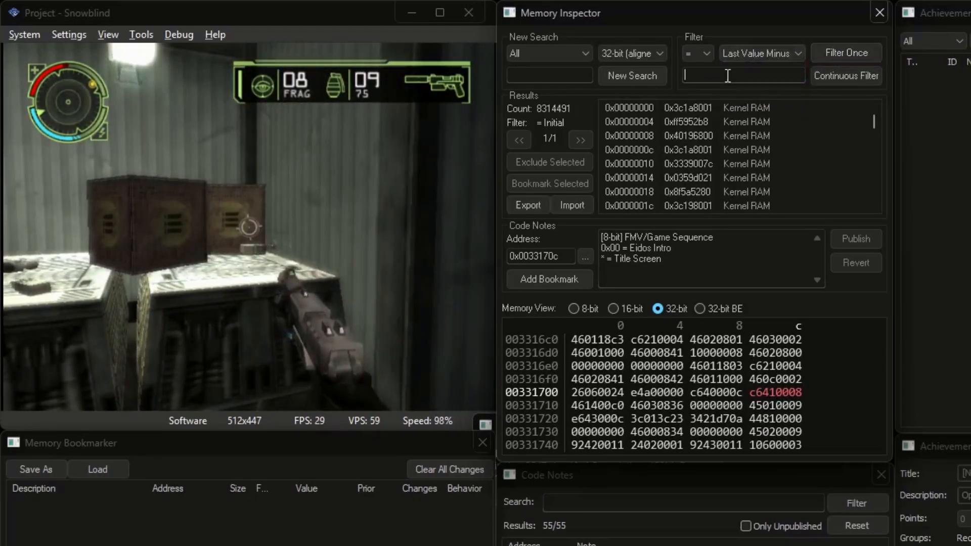
{"action": "type", "text": "1"}
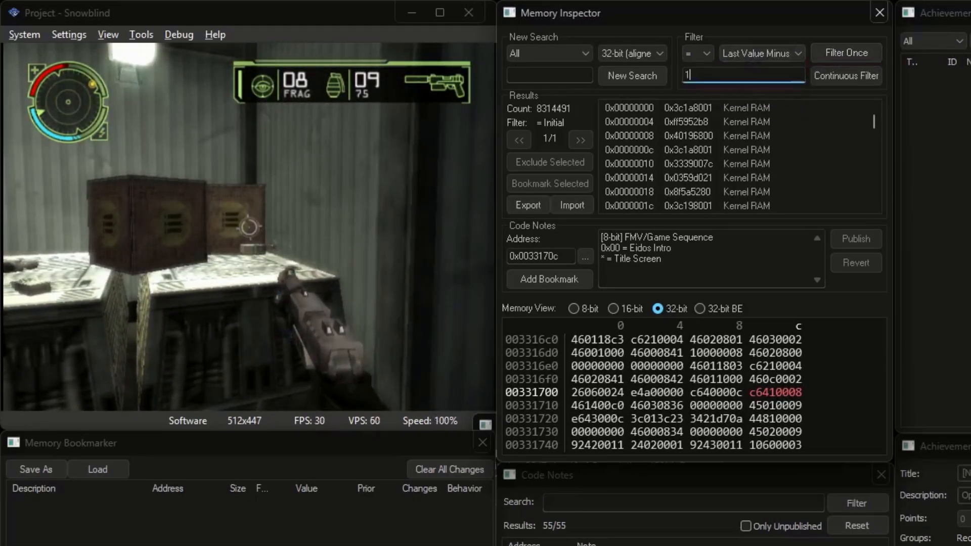
{"action": "left_click", "coordinate": [853, 57]}
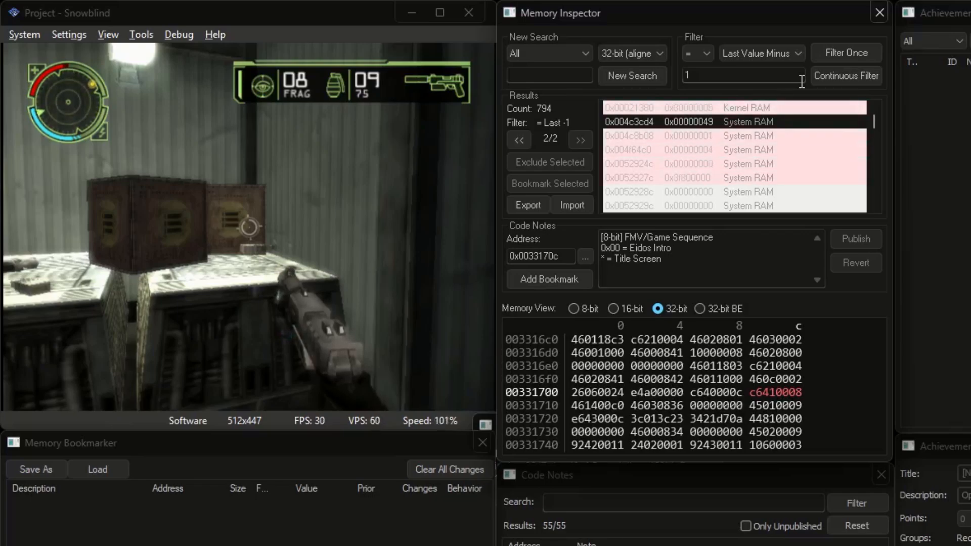
Change the Last Value Minus amount to 2 and filter, leaving 14 addresses
{"action": "left_click", "coordinate": [760, 52]}
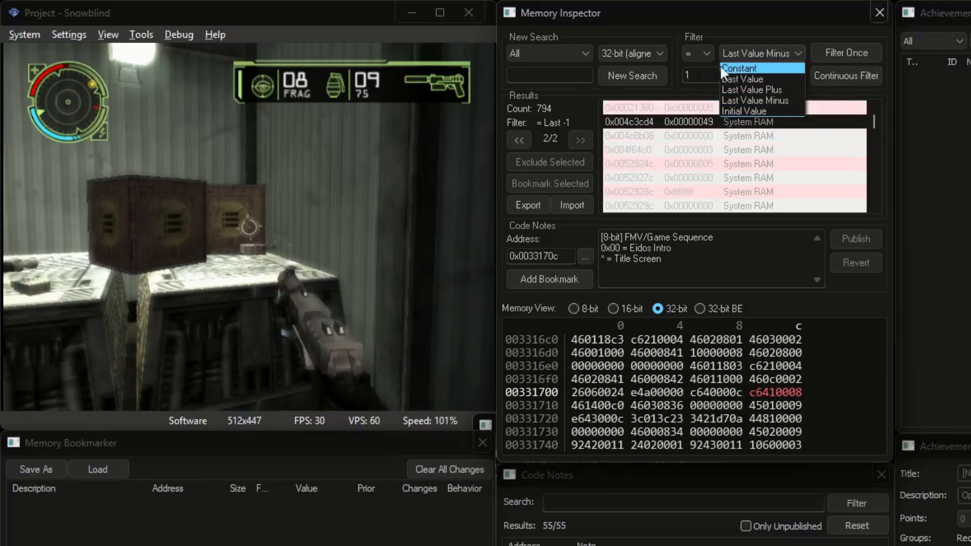
{"action": "left_click", "coordinate": [747, 52]}
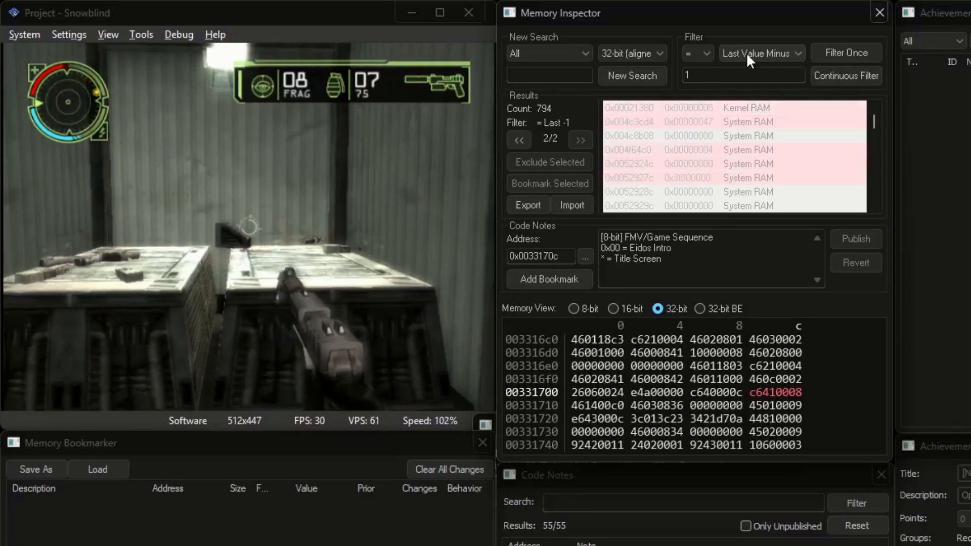
{"action": "double_click", "coordinate": [730, 80]}
{"action": "type", "text": "2"}
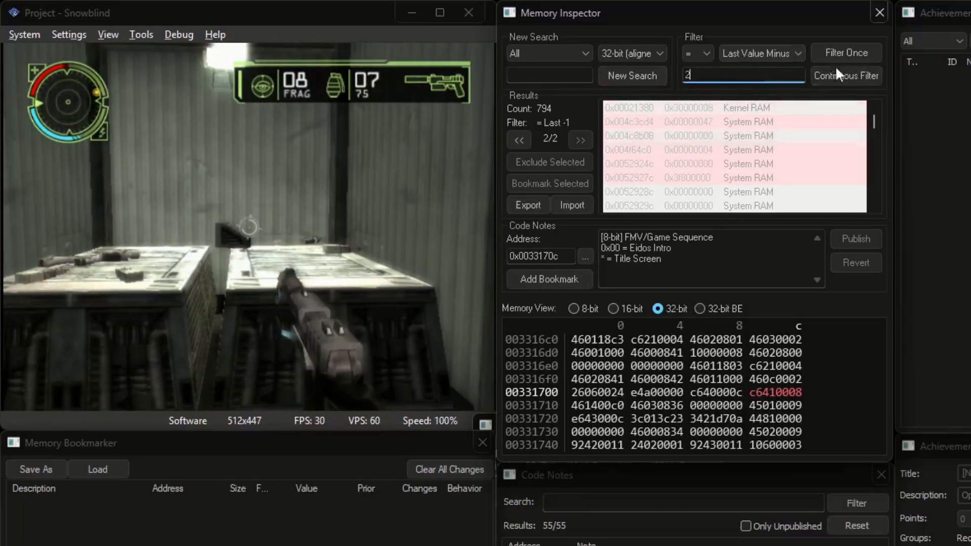
{"action": "left_click", "coordinate": [855, 53]}
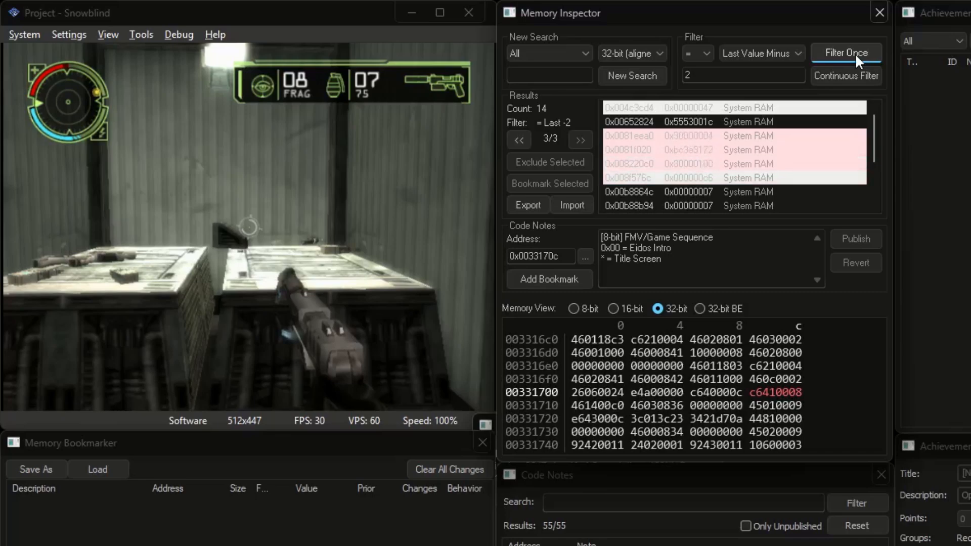
Continuously filter for values equal to their last value while playing, cutting candidates to 5
{"action": "left_click", "coordinate": [803, 53]}
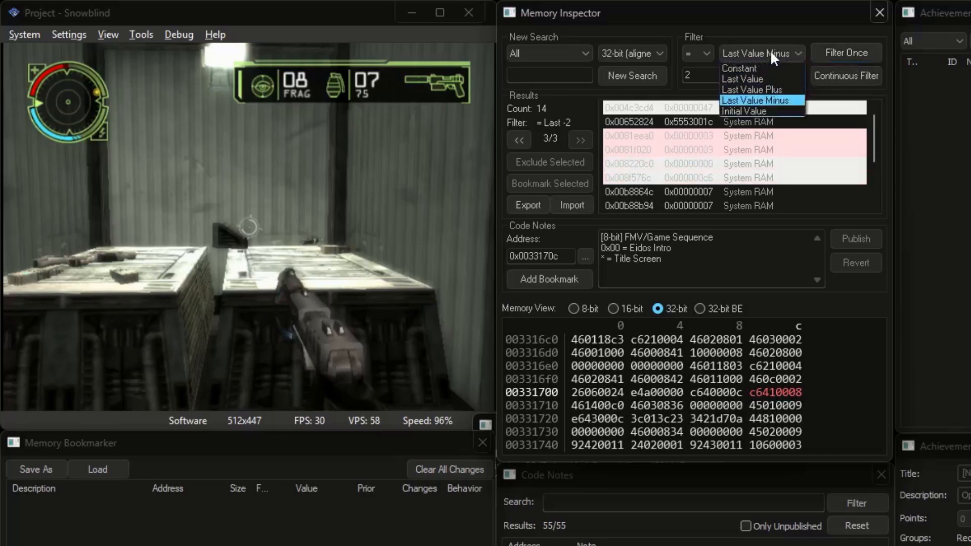
{"action": "left_click", "coordinate": [760, 77]}
{"action": "left_click", "coordinate": [843, 81]}
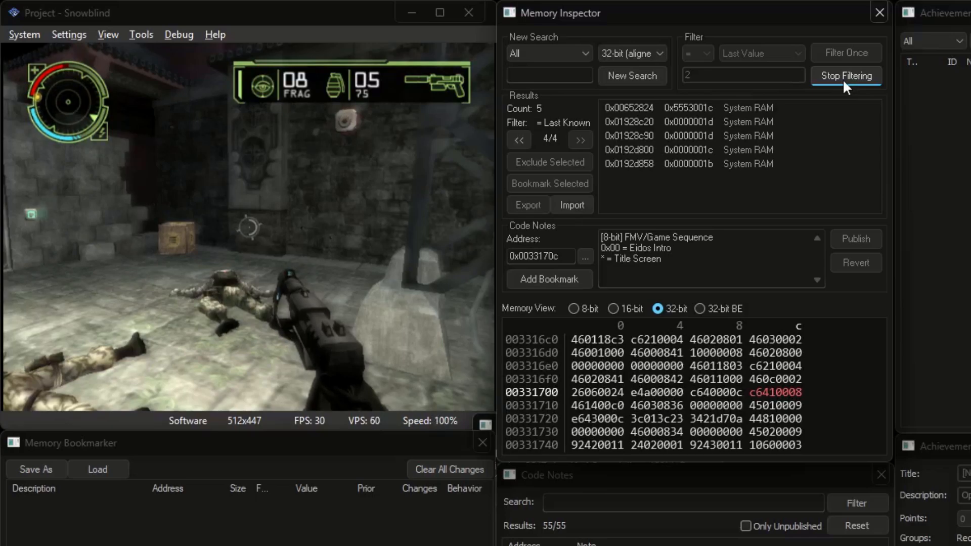
{"action": "left_click", "coordinate": [843, 79]}
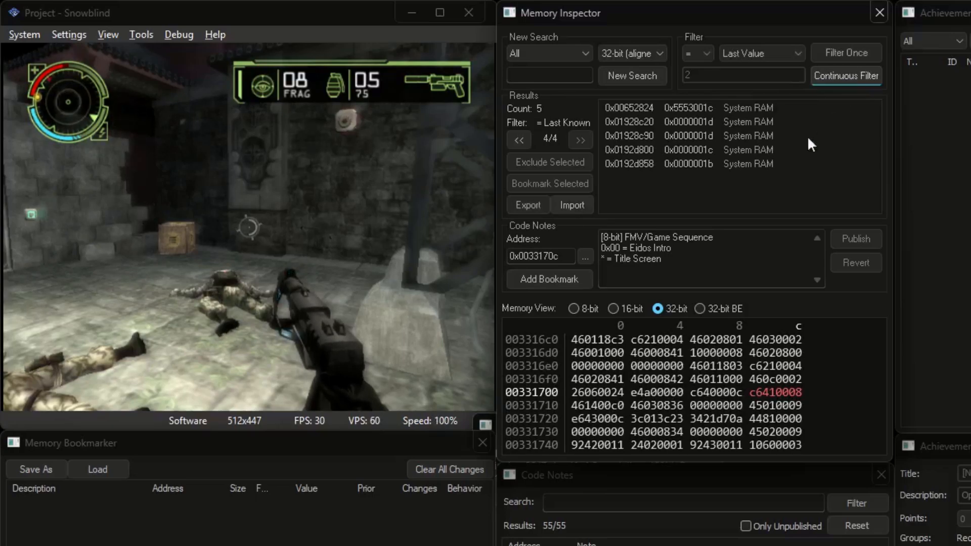
{"action": "left_click", "coordinate": [441, 222]}
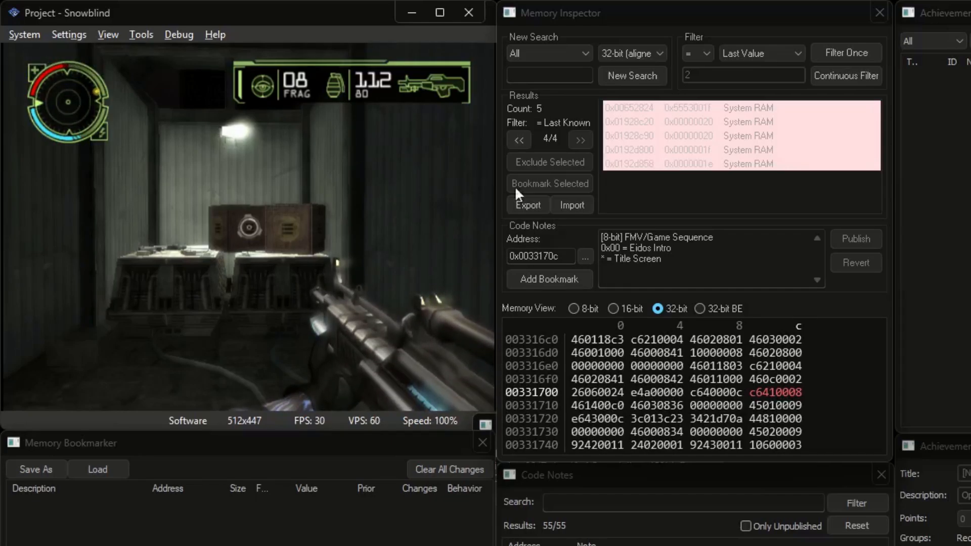
Return to the earlier 14 candidates and keep those equal to last value plus 3
{"action": "left_click", "coordinate": [757, 53]}
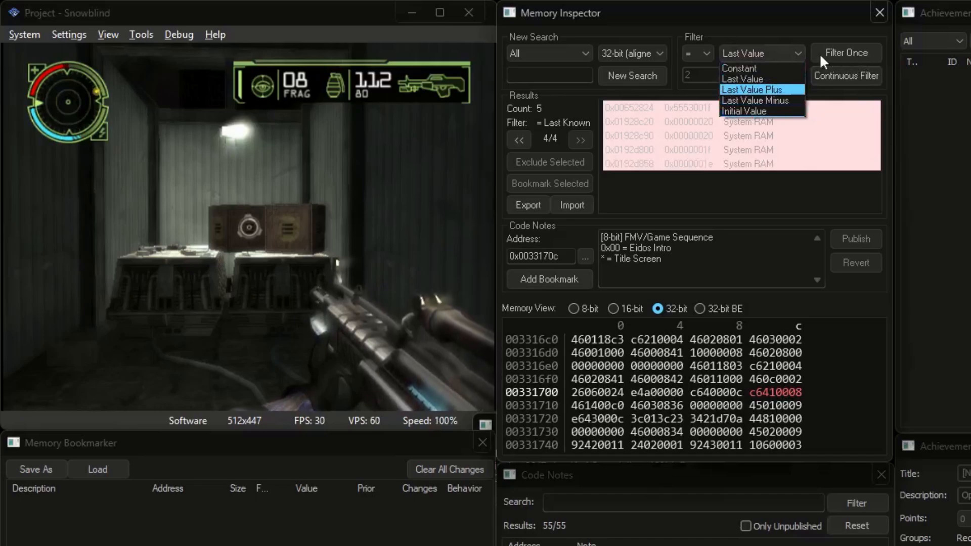
{"action": "left_click", "coordinate": [776, 53]}
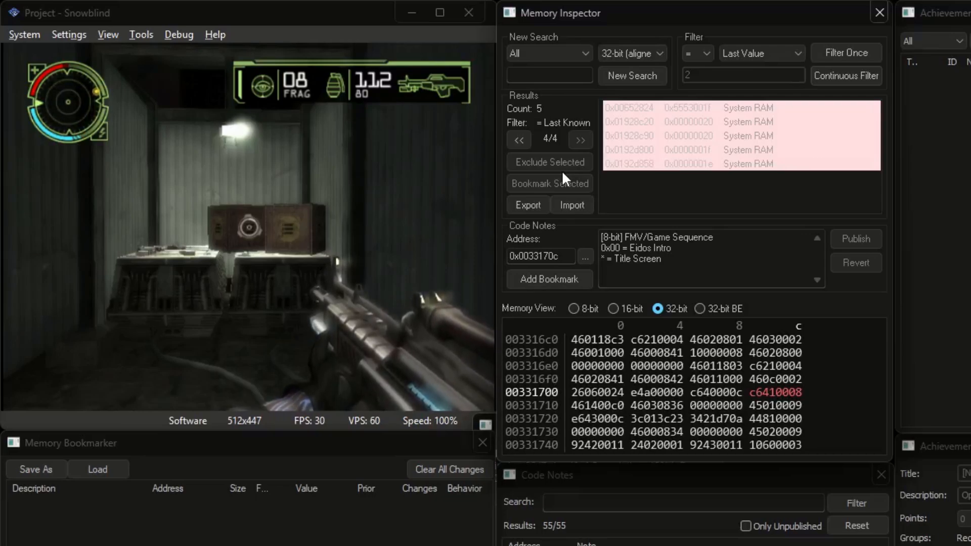
{"action": "left_click", "coordinate": [523, 139]}
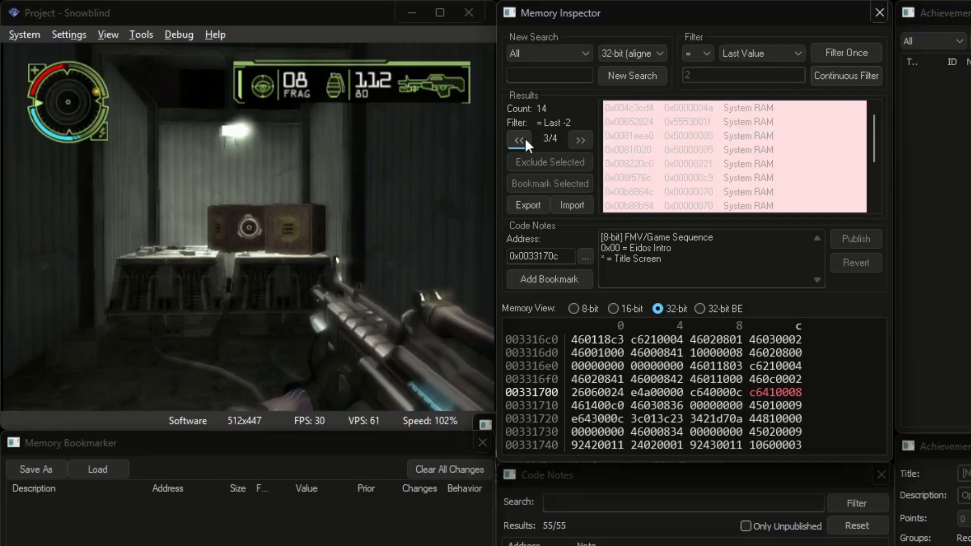
{"action": "left_click", "coordinate": [747, 53]}
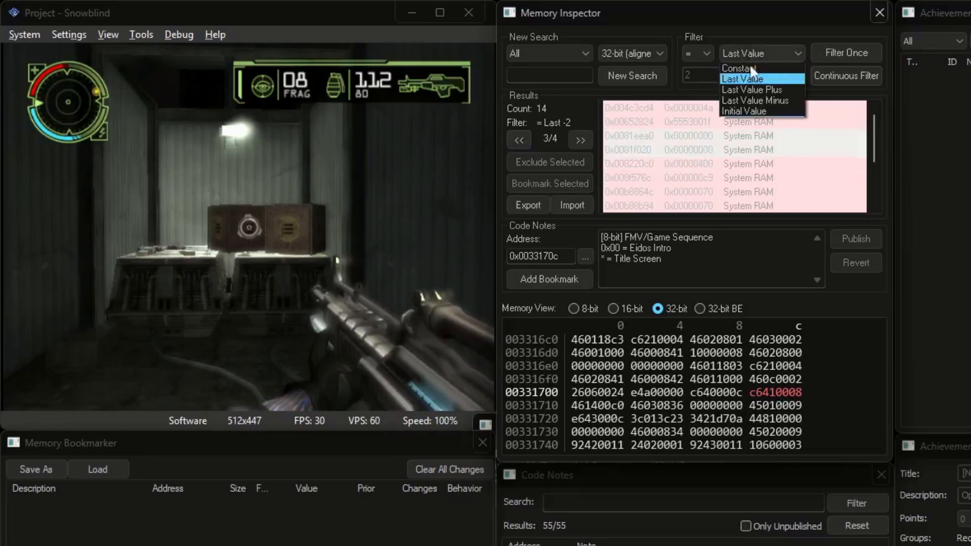
{"action": "left_click", "coordinate": [758, 90]}
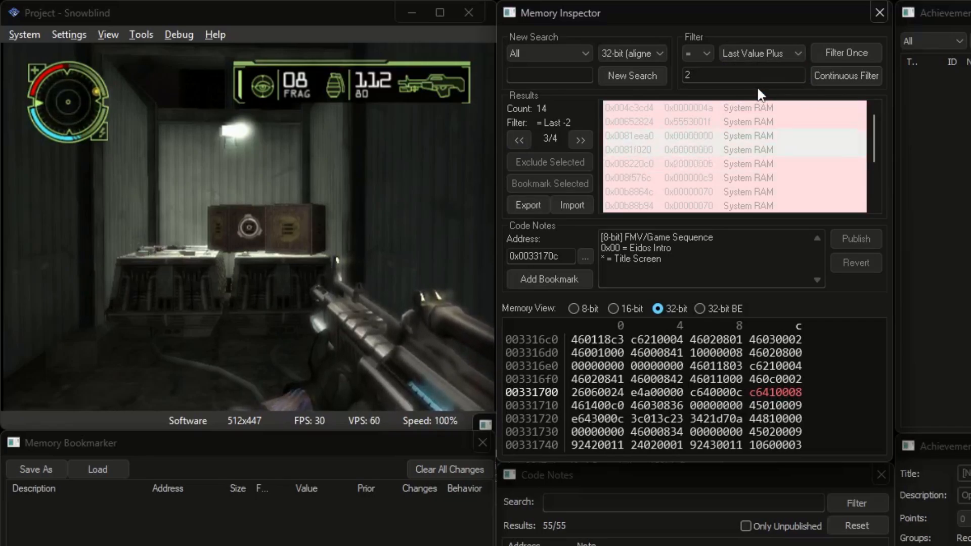
{"action": "double_click", "coordinate": [681, 80]}
{"action": "type", "text": "3"}
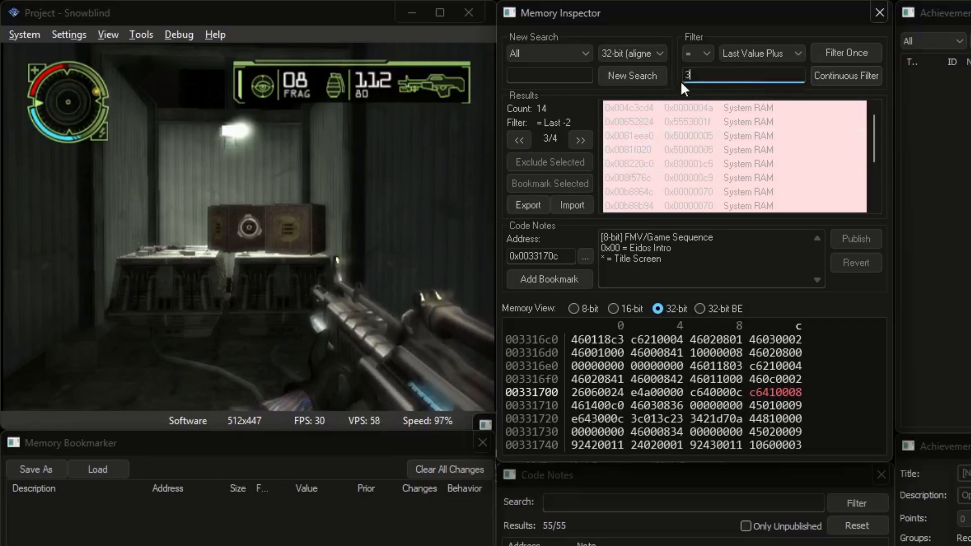
{"action": "left_click", "coordinate": [849, 53]}
Continuously filter for unchanged values down to six addresses and select them all
{"action": "left_click", "coordinate": [774, 52]}
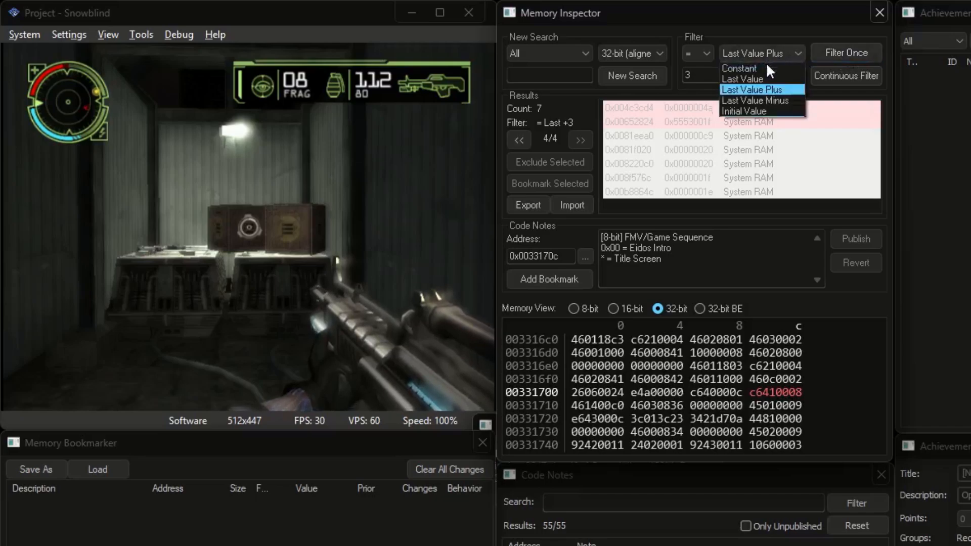
{"action": "left_click", "coordinate": [767, 76]}
{"action": "left_click", "coordinate": [840, 76]}
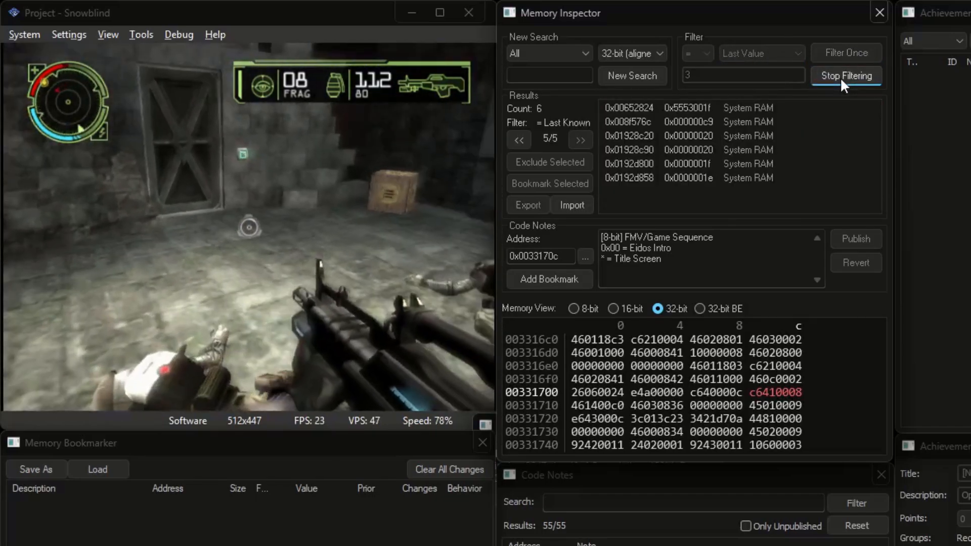
{"action": "left_click", "coordinate": [829, 76]}
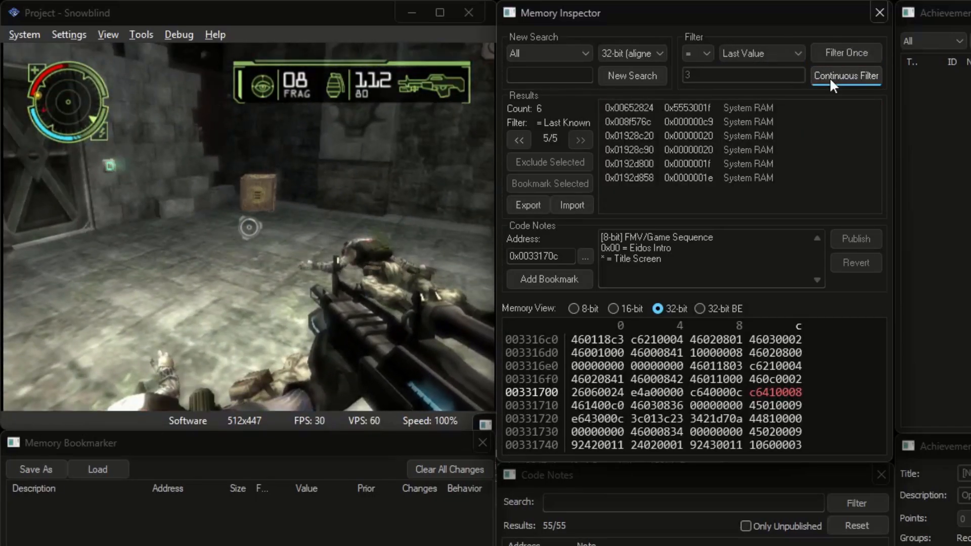
{"action": "left_click", "coordinate": [727, 136]}
{"action": "key", "text": "ctrl+a"}
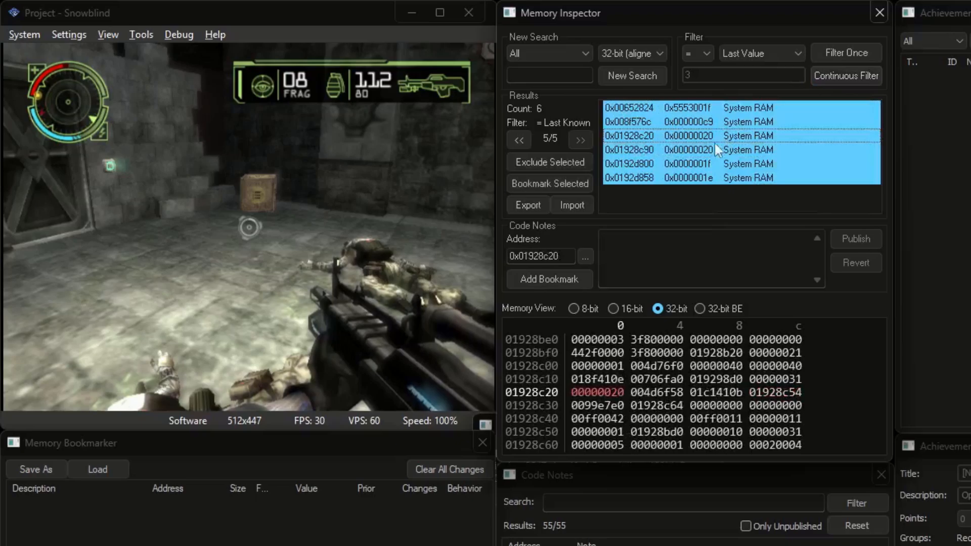
Bookmark the six addresses and show all six bookmarks in Dec format
{"action": "left_click", "coordinate": [555, 184]}
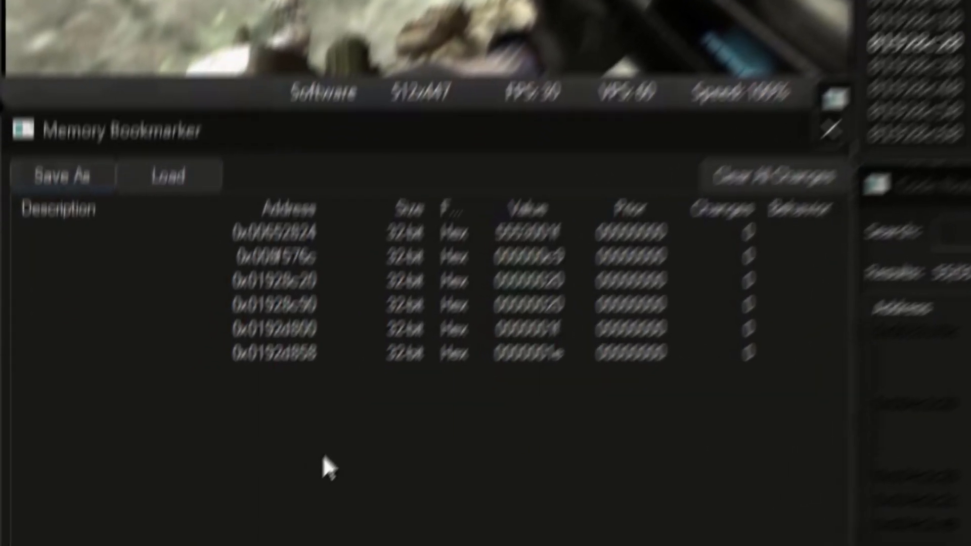
{"action": "left_click_drag", "start_coordinate": [182, 545], "coordinate": [295, 496]}
{"action": "left_click", "coordinate": [512, 296]}
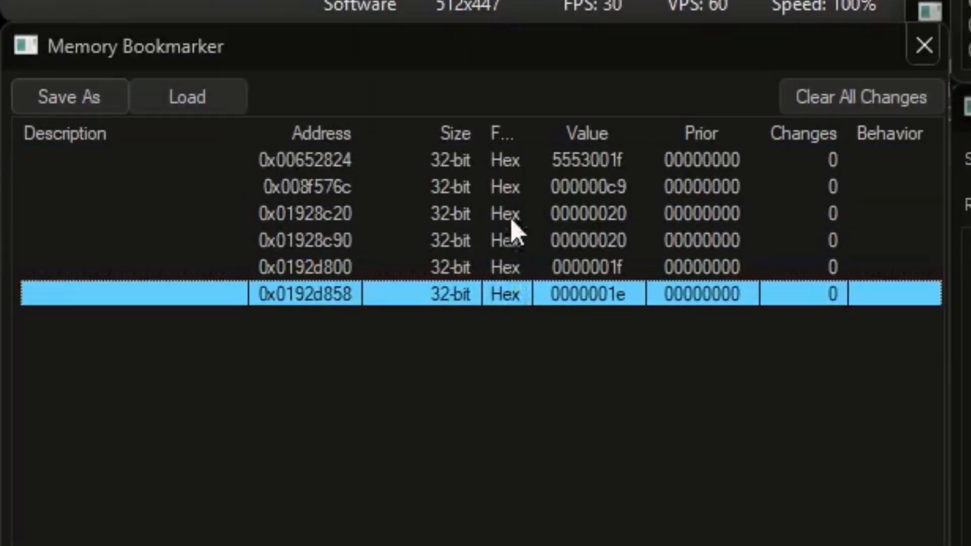
{"action": "left_click", "coordinate": [514, 161], "text": "shift"}
{"action": "left_click", "coordinate": [518, 162]}
{"action": "left_click", "coordinate": [509, 204]}
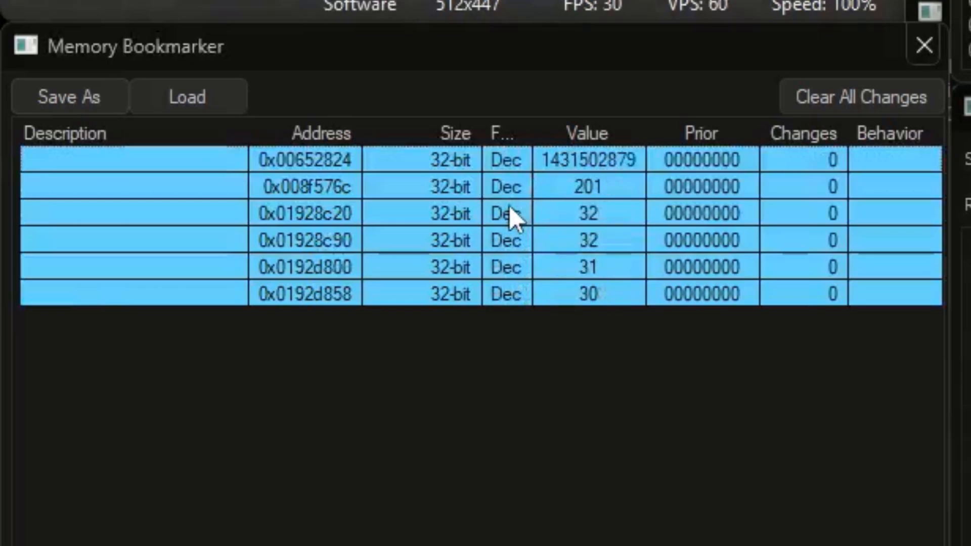
{"action": "left_click", "coordinate": [537, 347]}
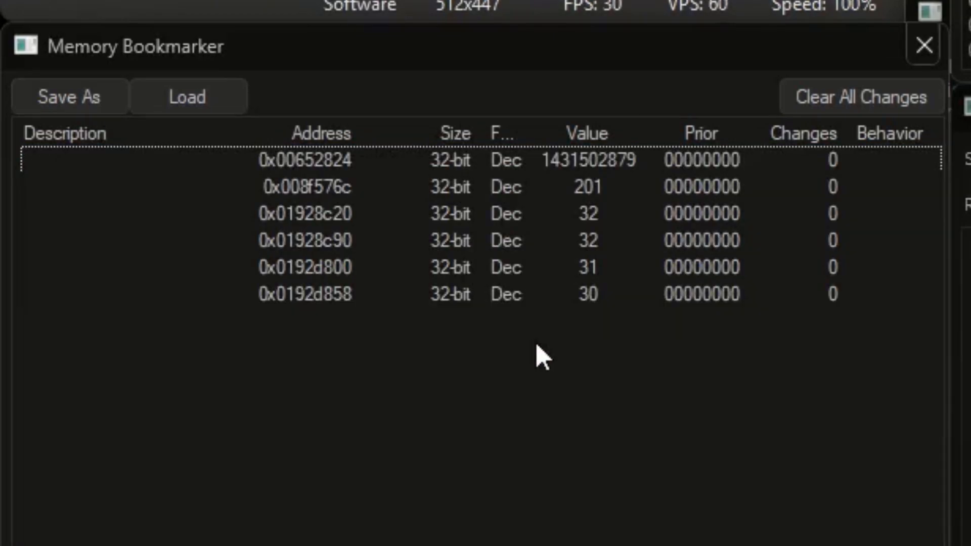
{"action": "left_click", "coordinate": [627, 301]}
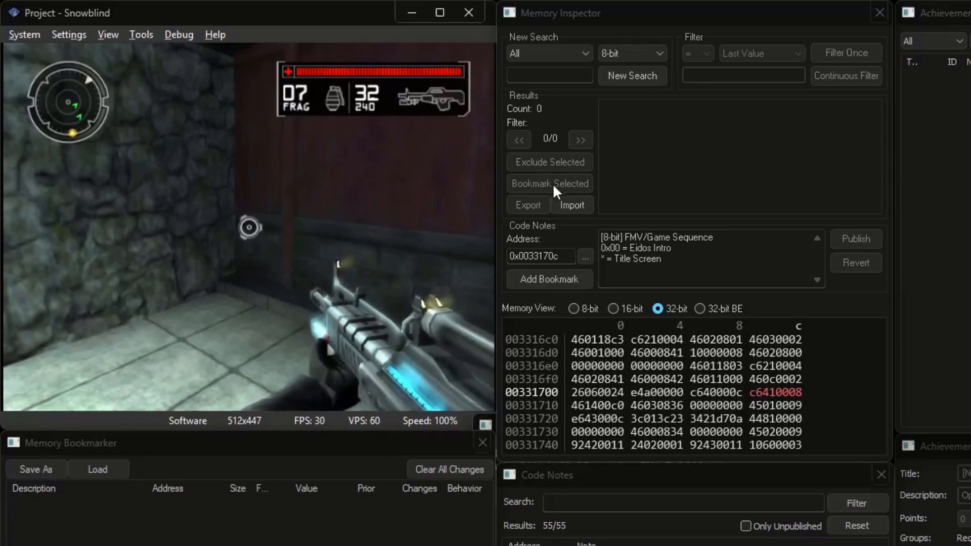
Start a new Float search and filter for values equal to their initial value
{"action": "left_click", "coordinate": [621, 50]}
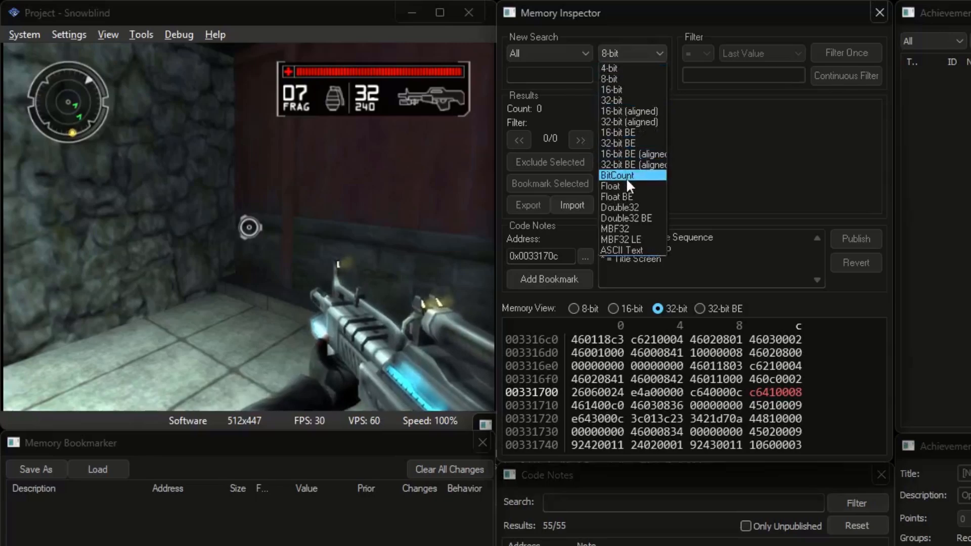
{"action": "left_click", "coordinate": [627, 186]}
{"action": "left_click", "coordinate": [645, 73]}
{"action": "scroll", "coordinate": [745, 51], "scroll_direction": "down", "scroll_amount": 1}
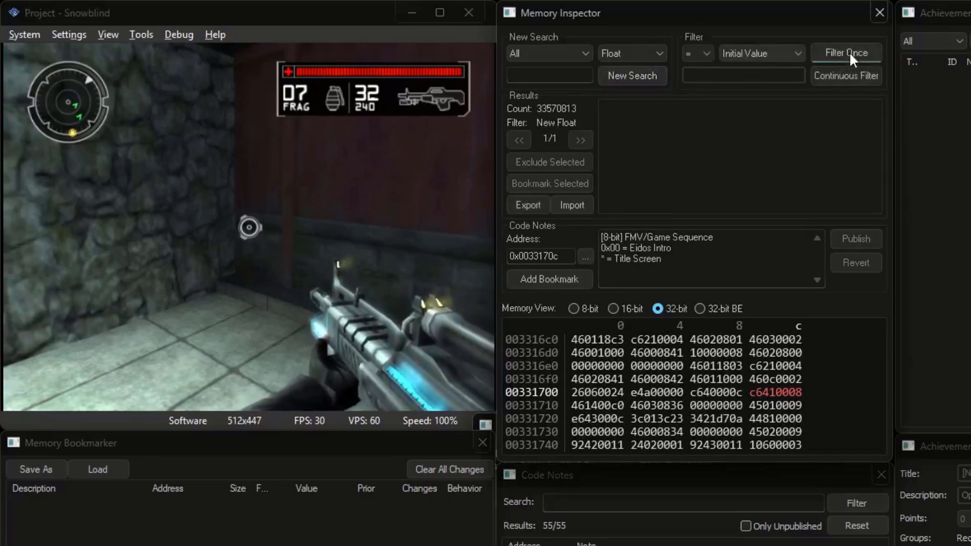
{"action": "left_click", "coordinate": [849, 53]}
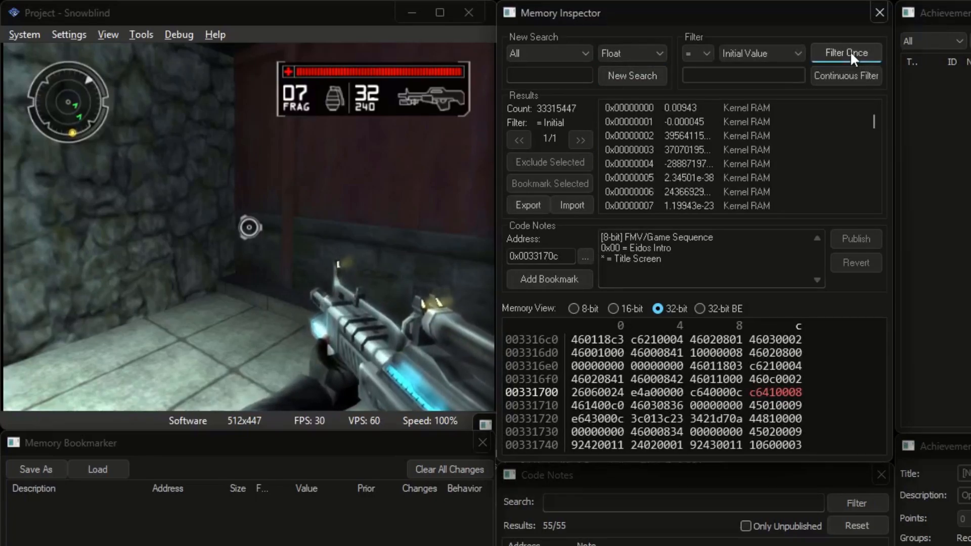
{"action": "left_click", "coordinate": [420, 181]}
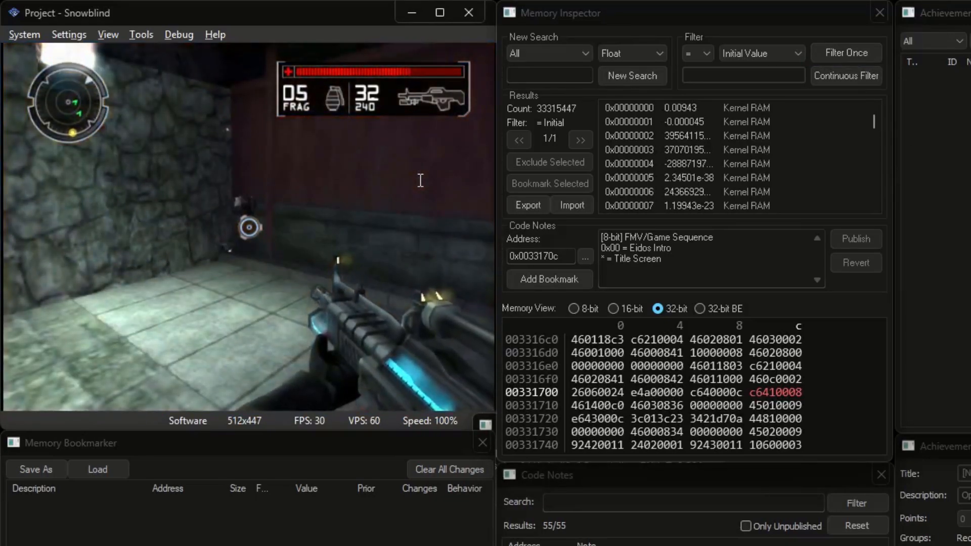
Filter for values less than initial, then less than last value, leaving 21670 candidates
{"action": "left_click", "coordinate": [703, 54]}
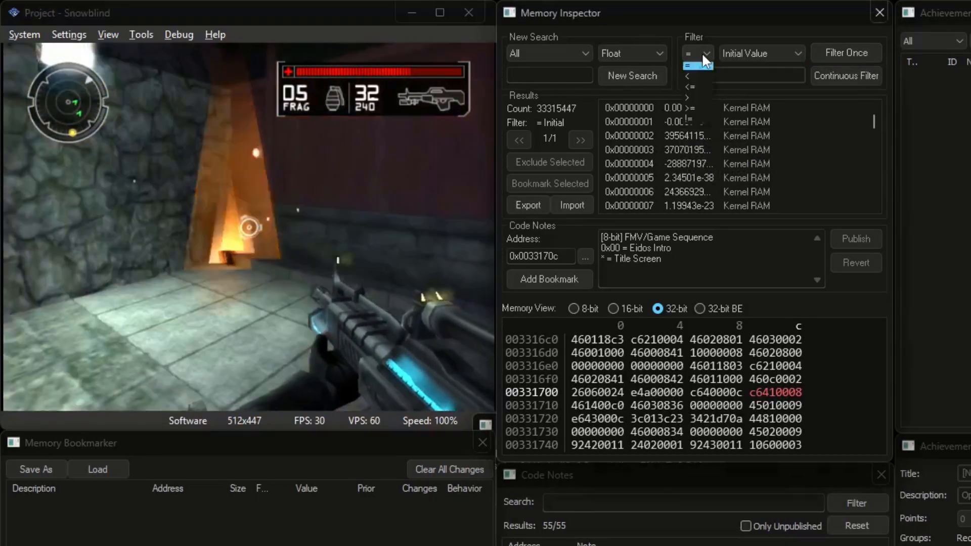
{"action": "left_click", "coordinate": [690, 76]}
{"action": "left_click", "coordinate": [834, 52]}
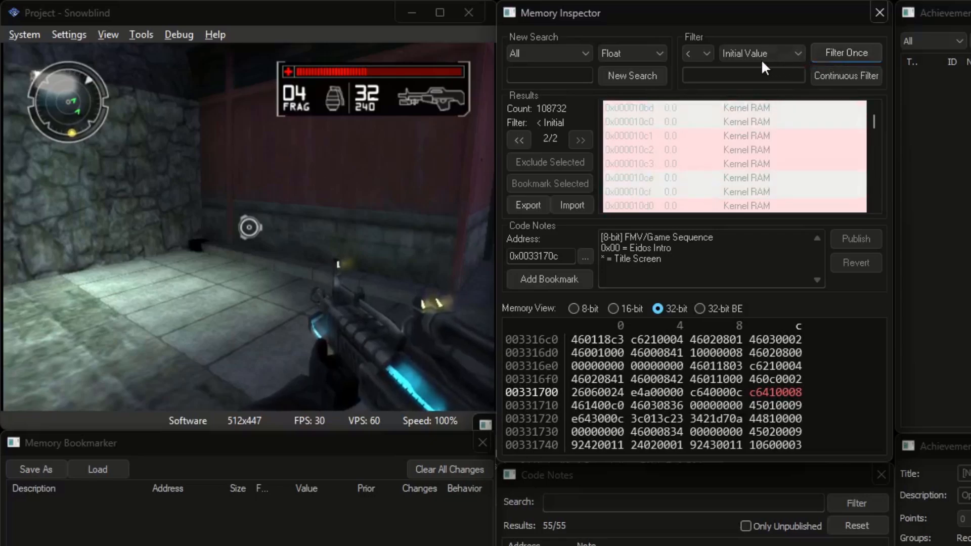
{"action": "left_click", "coordinate": [745, 55]}
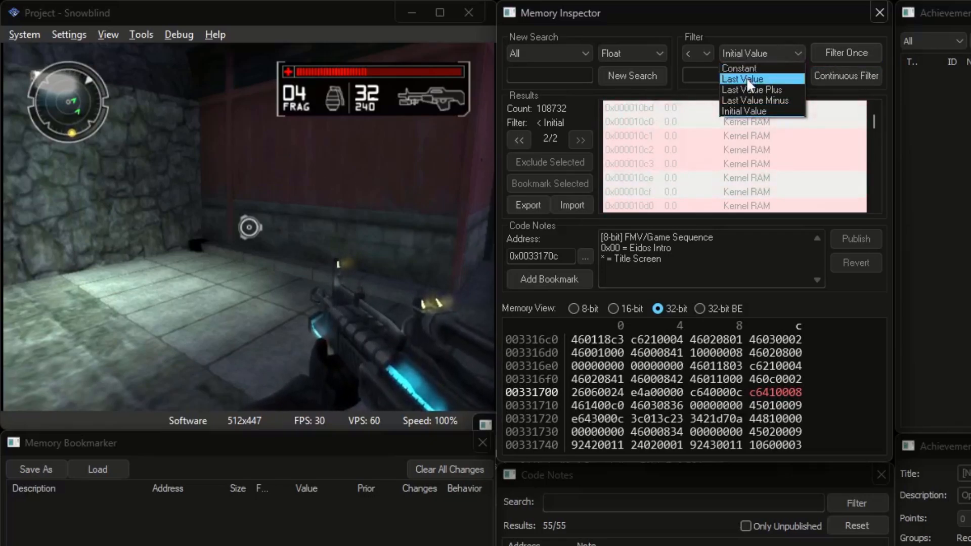
{"action": "left_click", "coordinate": [746, 79]}
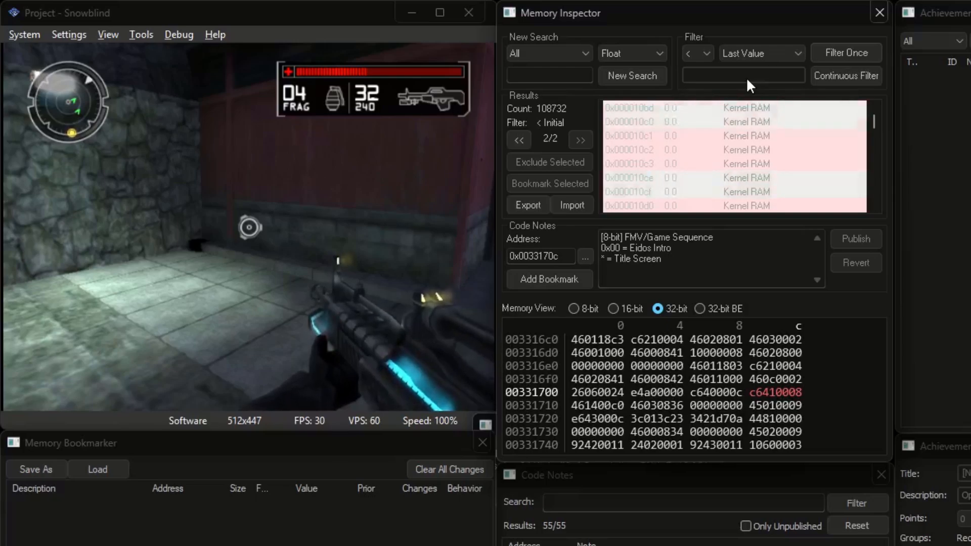
{"action": "left_click", "coordinate": [828, 55]}
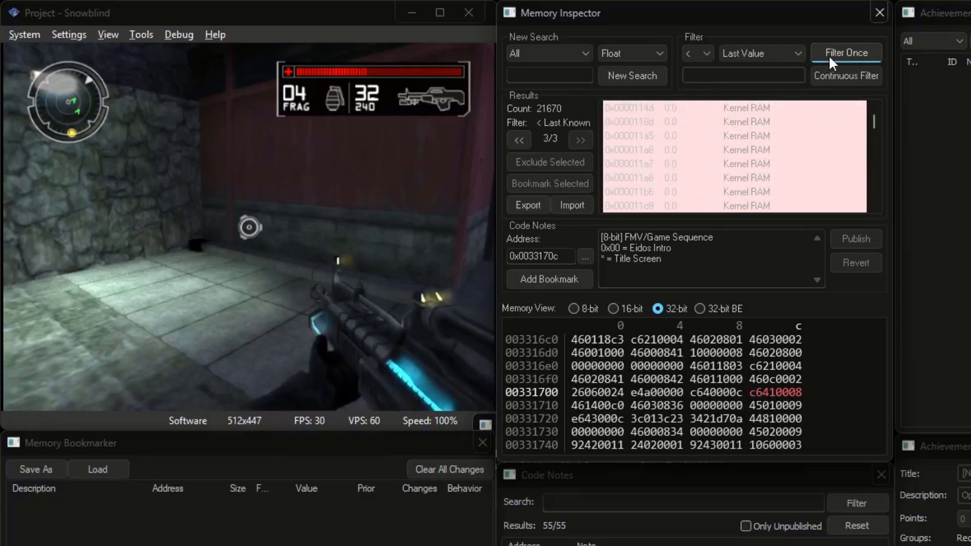
{"action": "left_click", "coordinate": [703, 52]}
Continuously filter for float values equal to their last value, stopping at 1234 results
{"action": "left_click", "coordinate": [698, 68]}
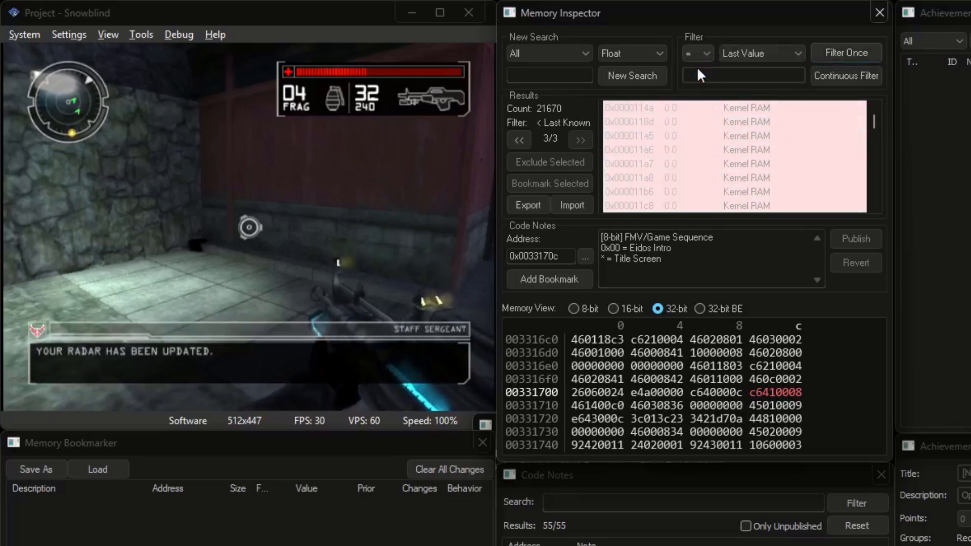
{"action": "left_click", "coordinate": [851, 75]}
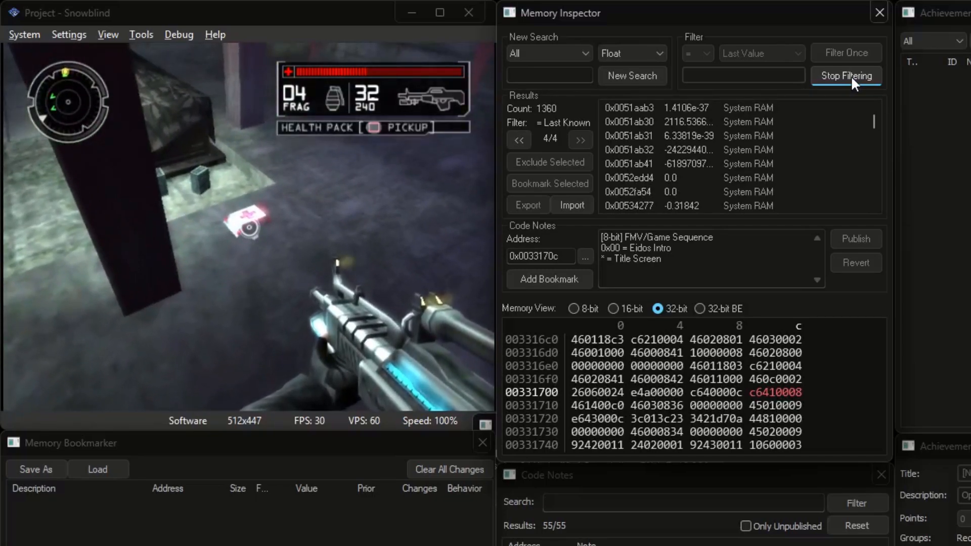
{"action": "left_click", "coordinate": [851, 75]}
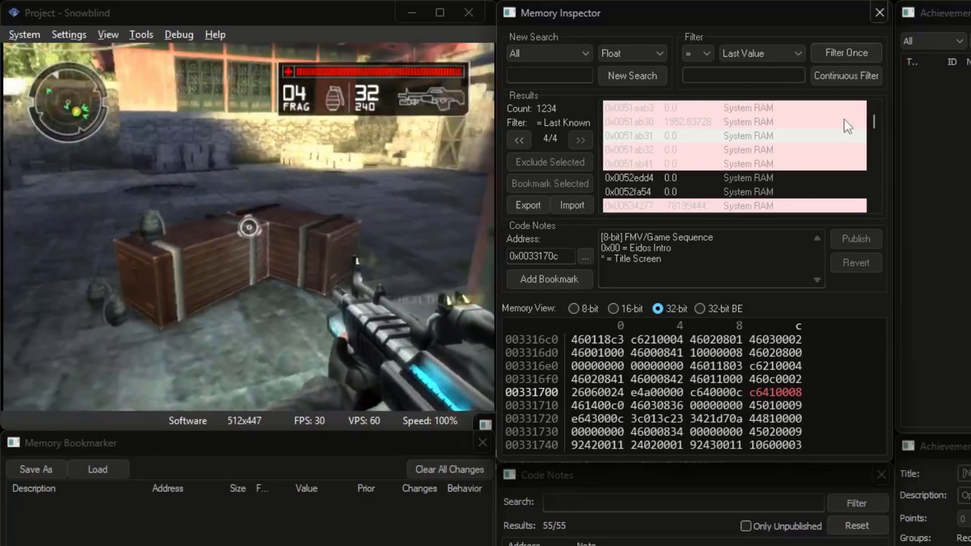
Save the game state to slot 2, load slot 1, then reload slot 2
{"action": "left_click", "coordinate": [447, 217]}
{"action": "key", "text": "shift+F2"}
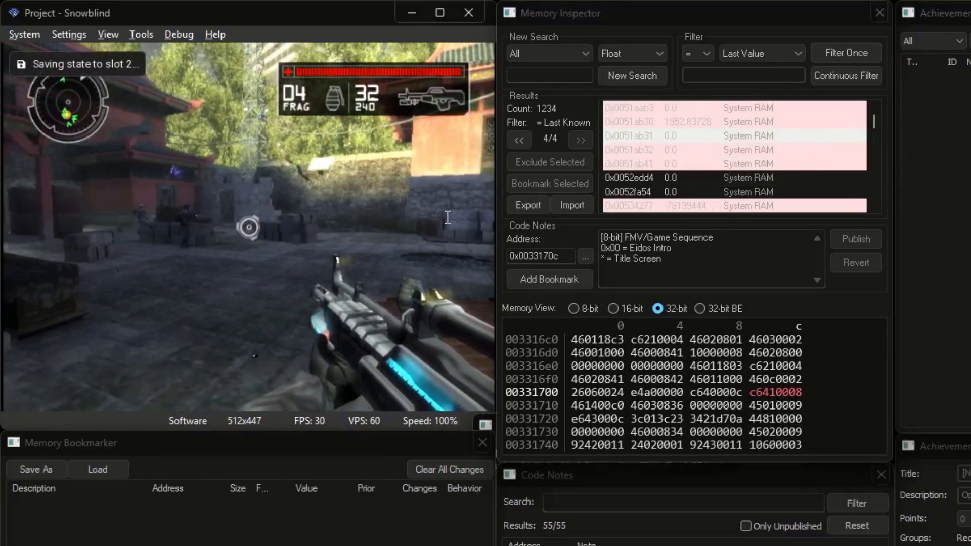
{"action": "key", "text": "F1"}
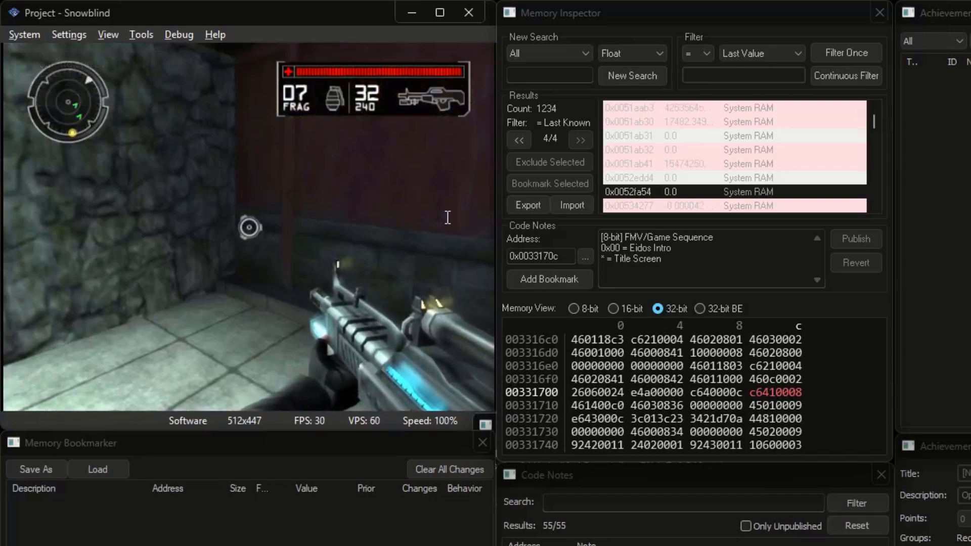
{"action": "key", "text": "F2"}
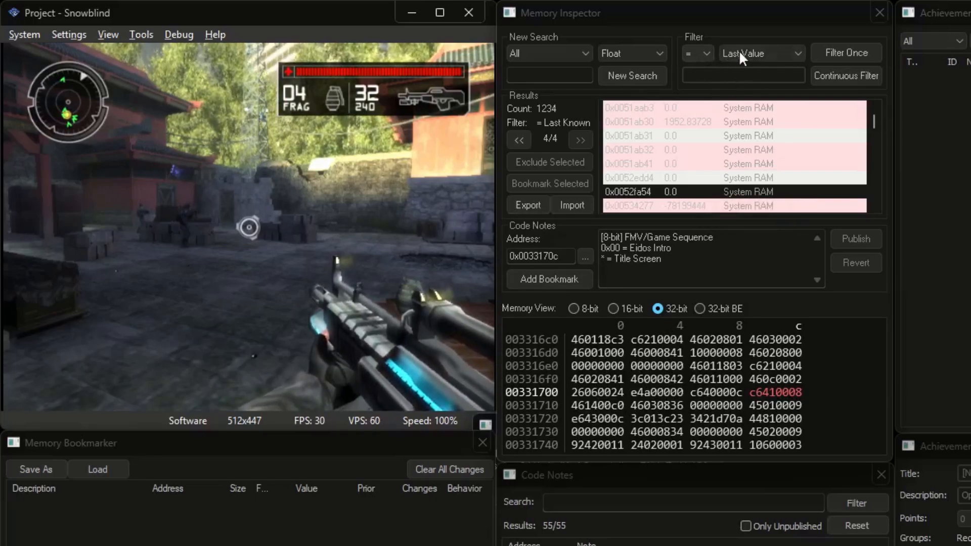
Filter for values equal to their initial value, leaving 59, and select 0x01a38d50 holding 500.0
{"action": "scroll", "coordinate": [740, 51], "scroll_direction": "down", "scroll_amount": 1}
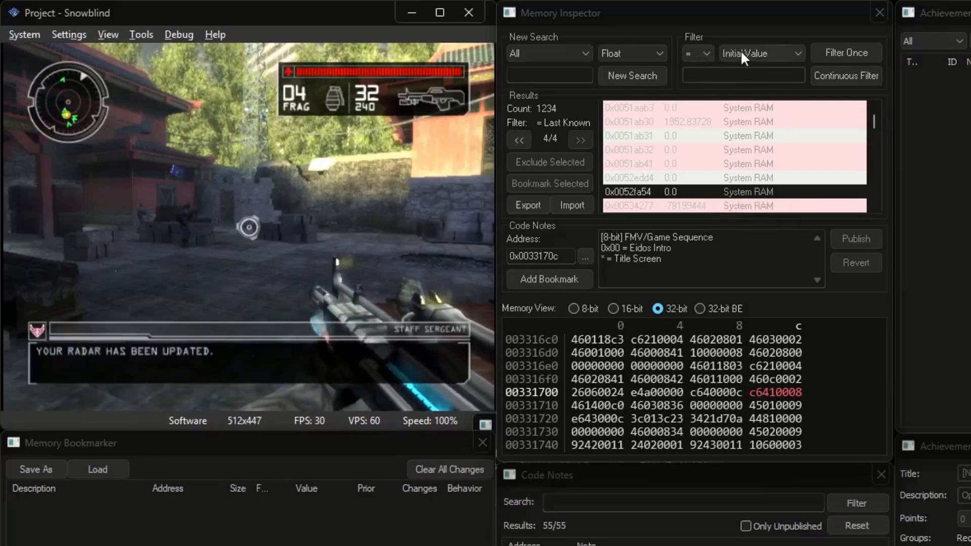
{"action": "left_click", "coordinate": [830, 47]}
{"action": "scroll", "coordinate": [802, 140], "scroll_direction": "down", "scroll_amount": 1}
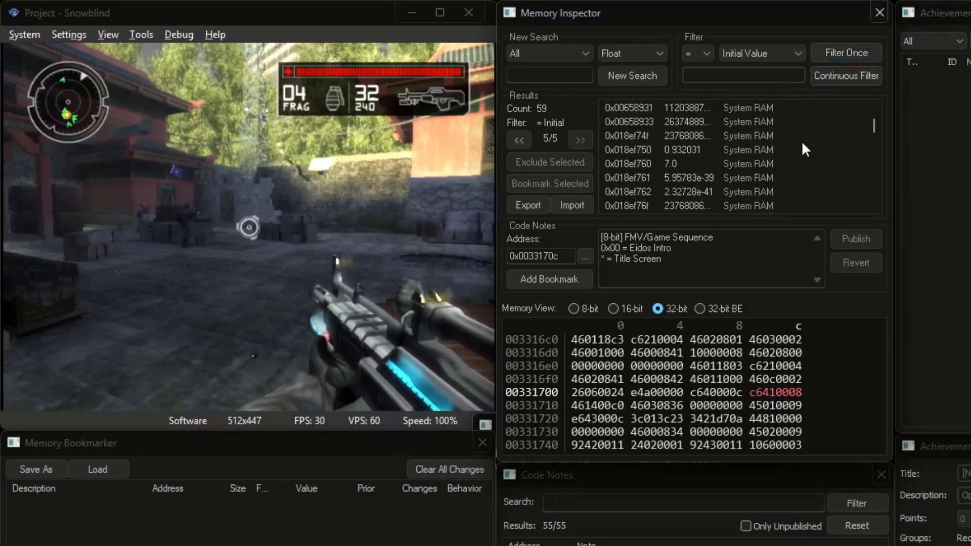
{"action": "scroll", "coordinate": [802, 145], "scroll_direction": "down", "scroll_amount": 4}
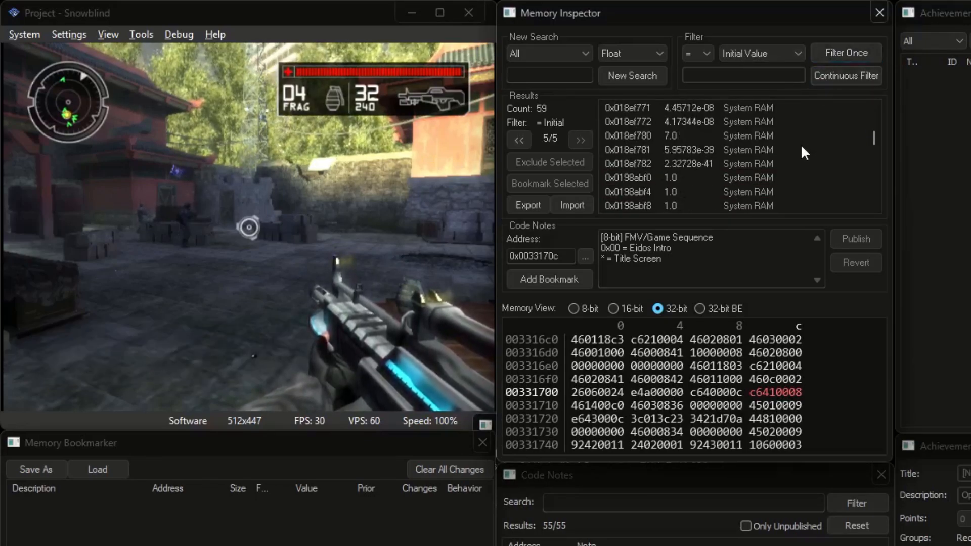
{"action": "scroll", "coordinate": [800, 144], "scroll_direction": "down", "scroll_amount": 1}
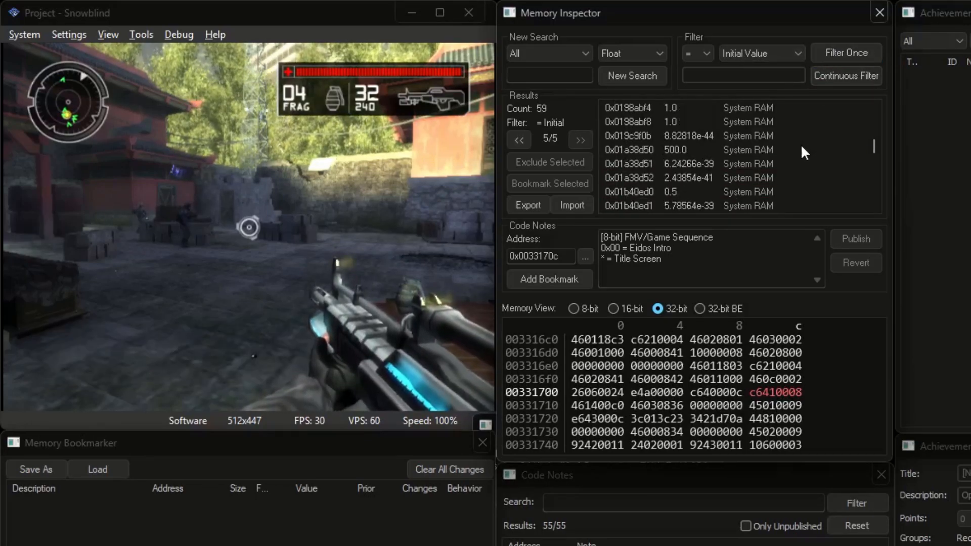
{"action": "left_click", "coordinate": [657, 151]}
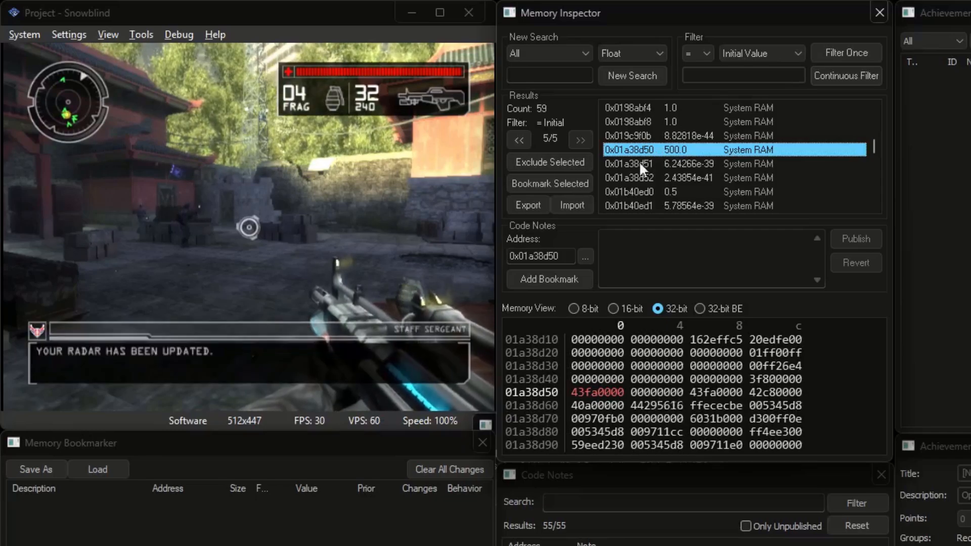
Add two bookmarks for 0x01a38d50, leaving one as Float and switching the second to 32-bit
{"action": "left_click", "coordinate": [573, 183]}
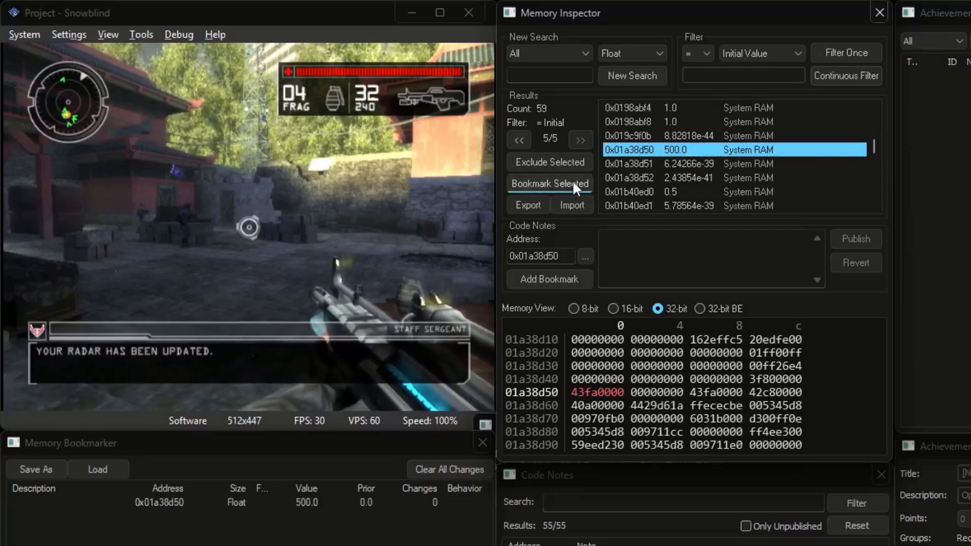
{"action": "left_click", "coordinate": [572, 183]}
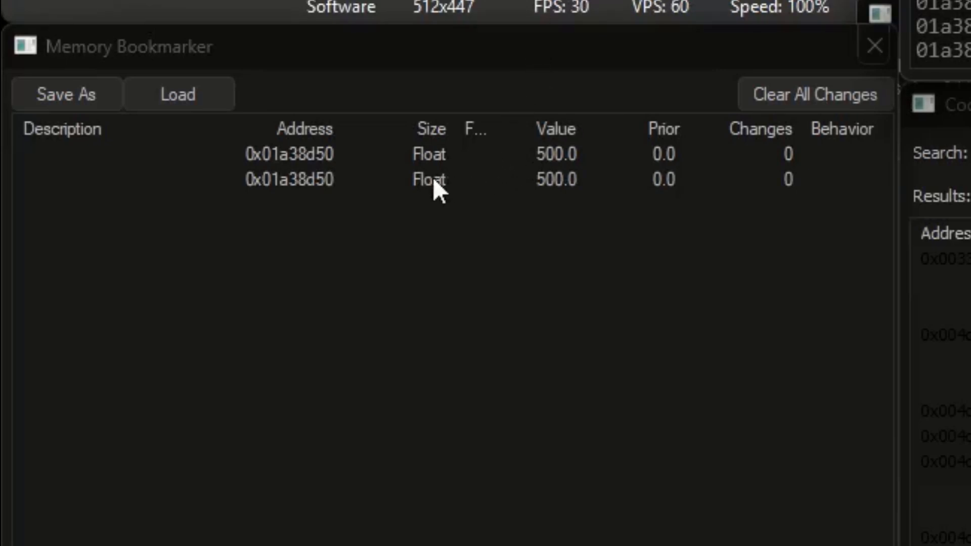
{"action": "double_click", "coordinate": [425, 181]}
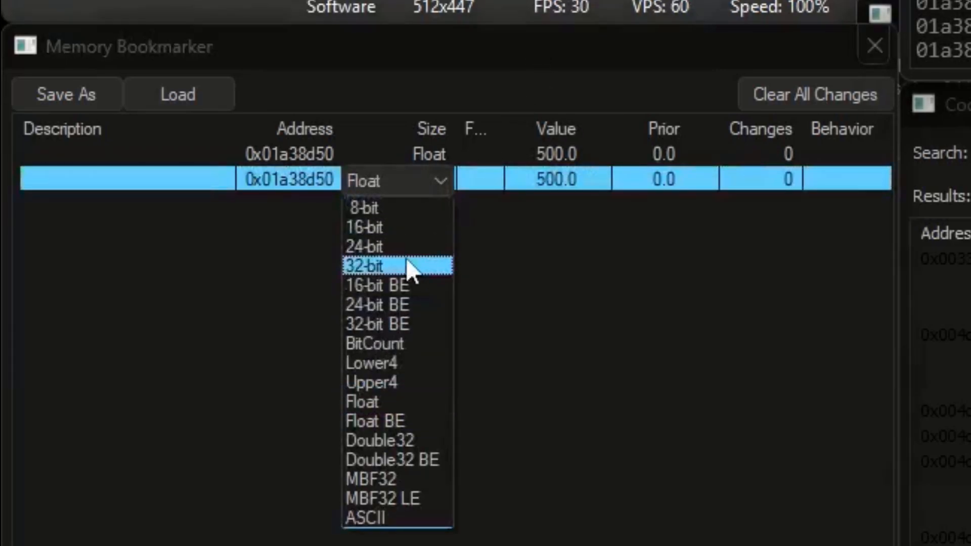
{"action": "left_click", "coordinate": [407, 266]}
Compare the Float (500.0) and 32-bit hex (43fa0000) bookmarks by selecting each in turn
{"action": "left_click", "coordinate": [445, 160]}
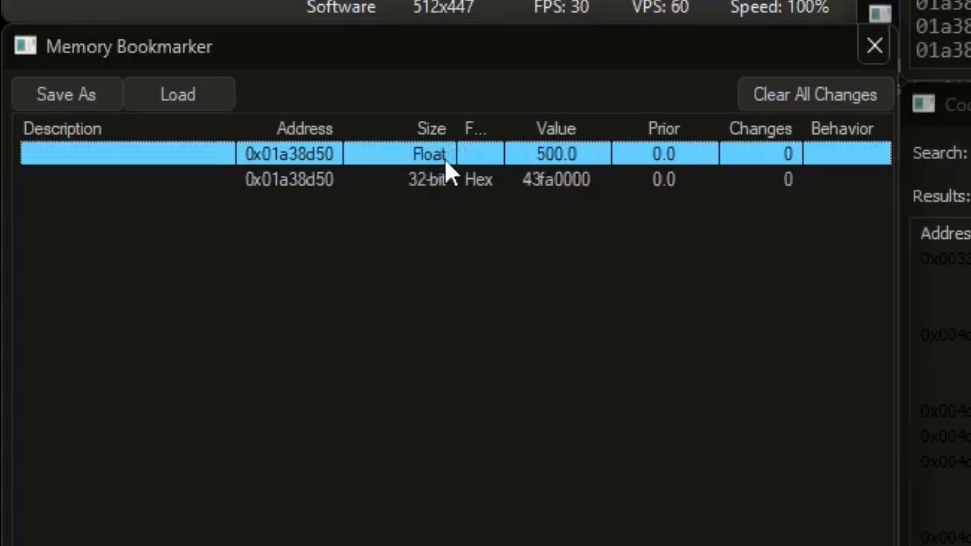
{"action": "left_click", "coordinate": [441, 183]}
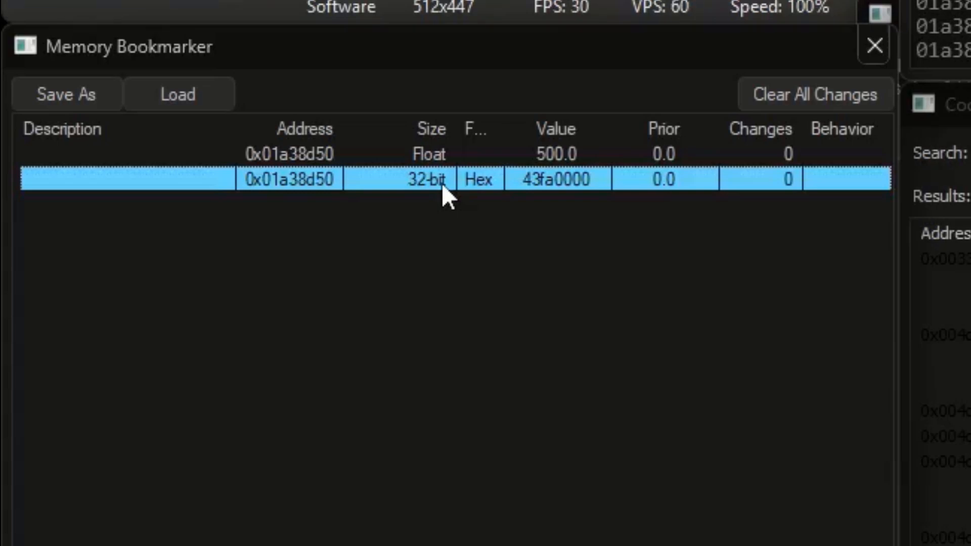
{"action": "left_click", "coordinate": [427, 155]}
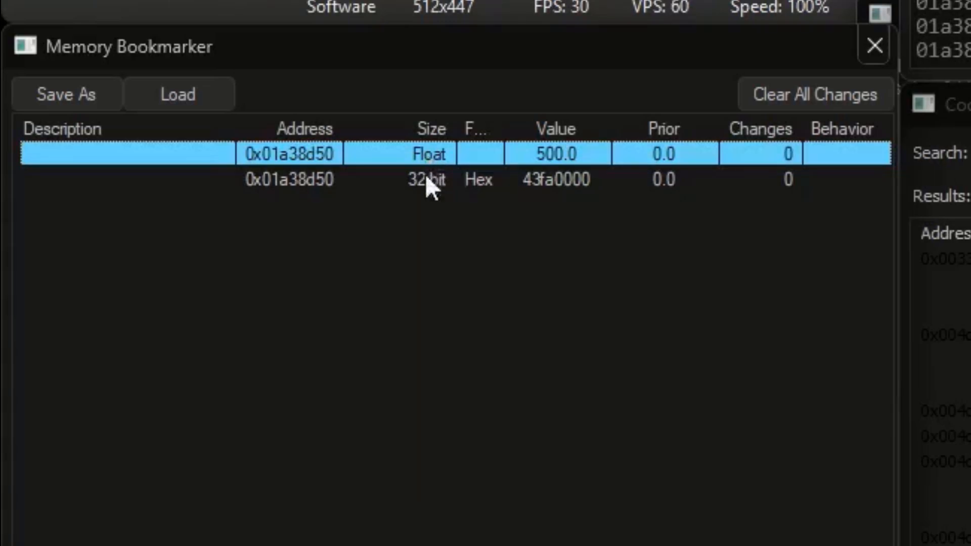
{"action": "left_click", "coordinate": [429, 182]}
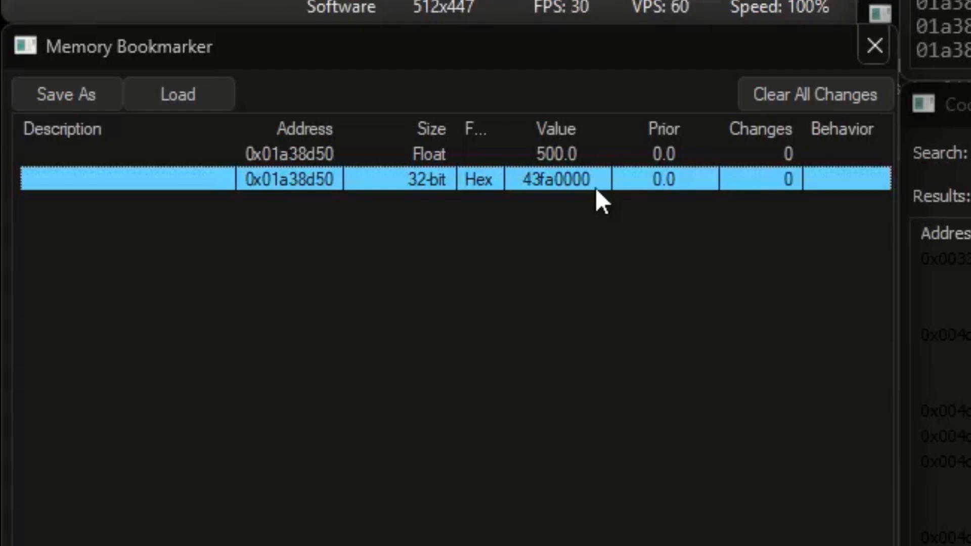
Set the Float bookmark's value to 1, then 2, then 3
{"action": "double_click", "coordinate": [581, 153]}
{"action": "type", "text": "1"}
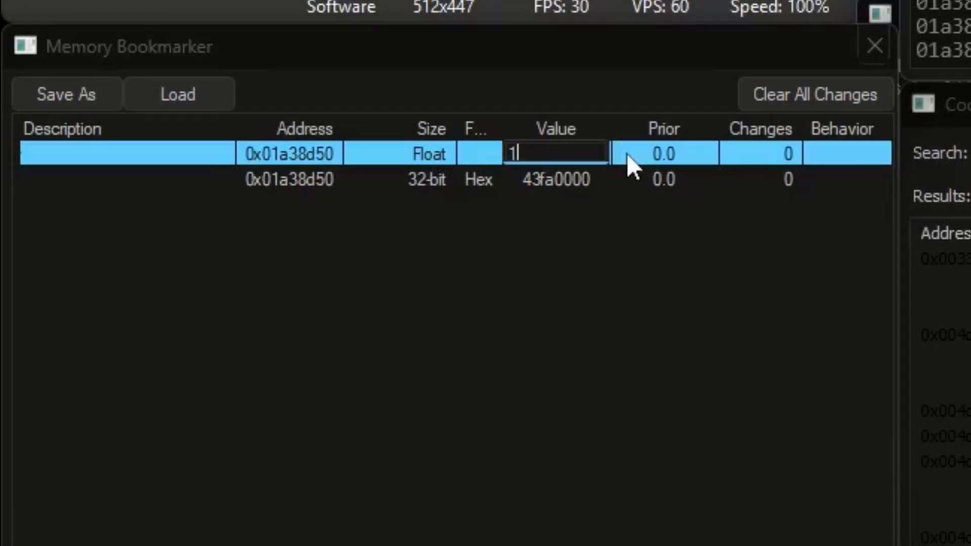
{"action": "key", "text": "Return"}
{"action": "double_click", "coordinate": [587, 154]}
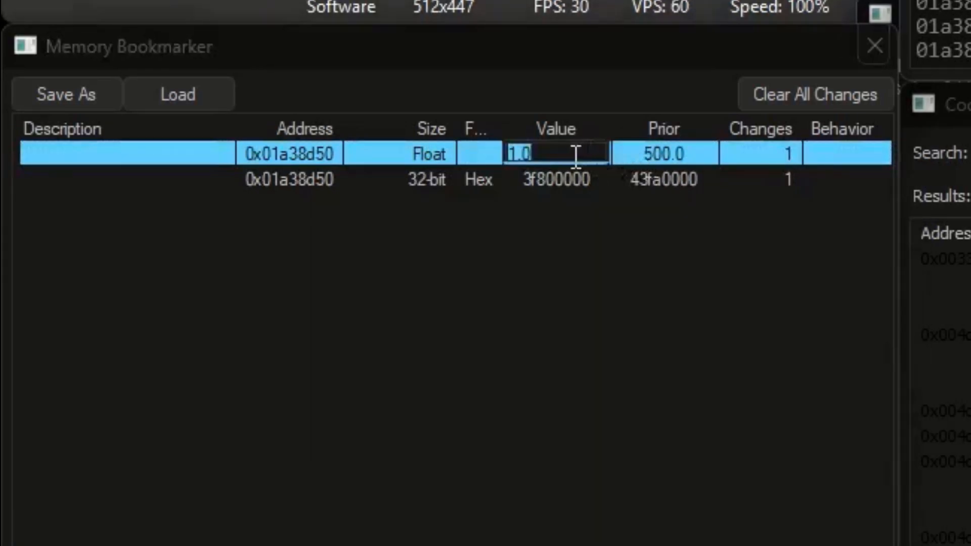
{"action": "type", "text": "2"}
{"action": "key", "text": "Return"}
{"action": "double_click", "coordinate": [580, 156]}
{"action": "type", "text": "3"}
{"action": "key", "text": "Return"}
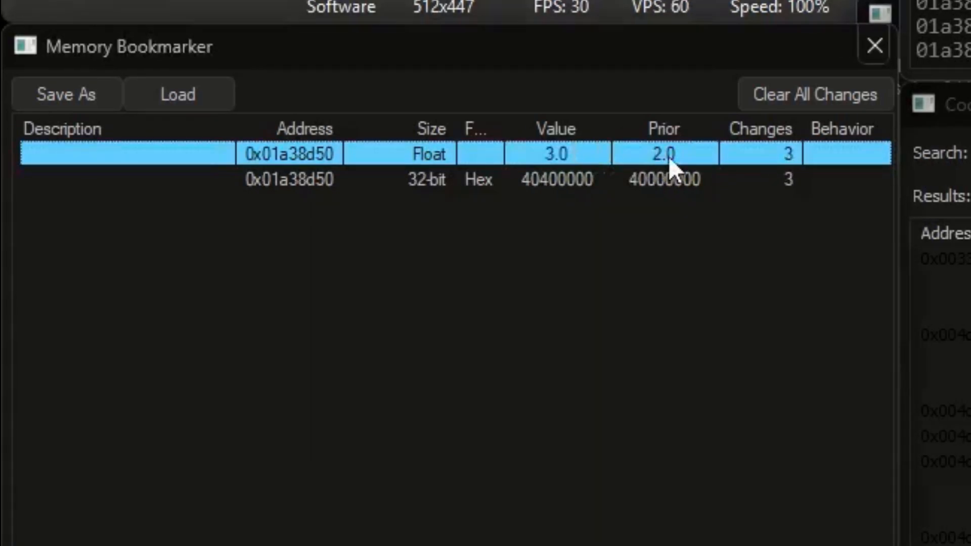
Change the Float value to 160, 1660, 10 and then 100
{"action": "double_click", "coordinate": [579, 154]}
{"action": "type", "text": "16"}
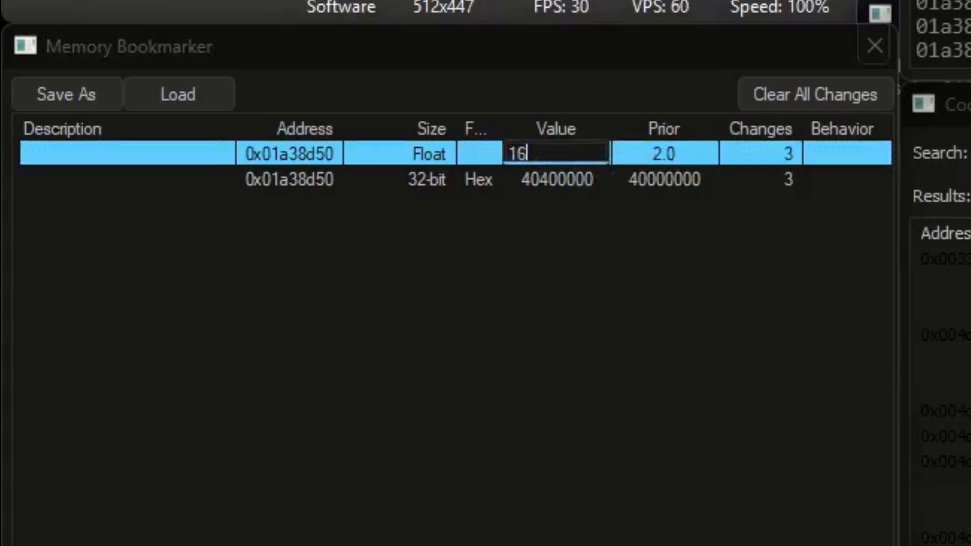
{"action": "type", "text": "0"}
{"action": "key", "text": "Return"}
{"action": "left_click", "coordinate": [546, 153]}
{"action": "type", "text": "6"}
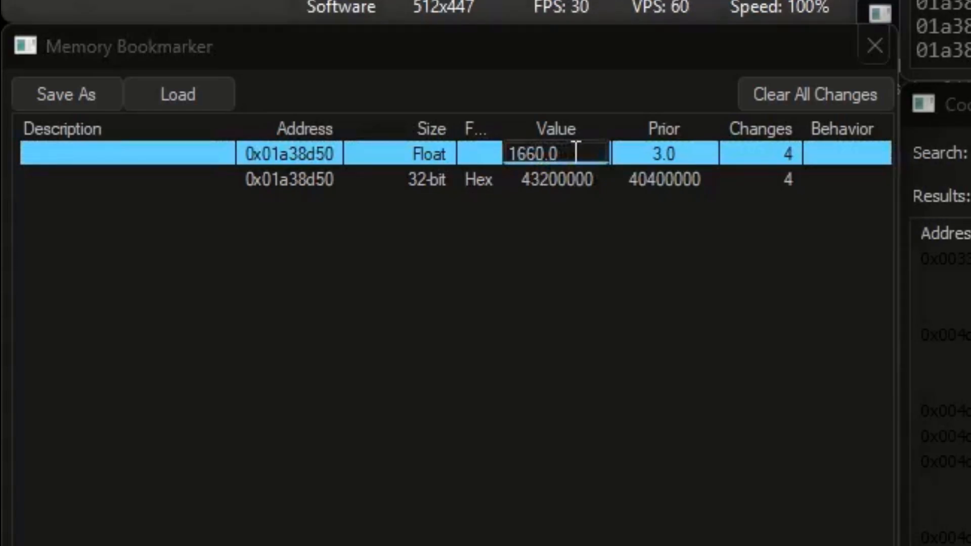
{"action": "key", "text": "Return"}
{"action": "double_click", "coordinate": [566, 156]}
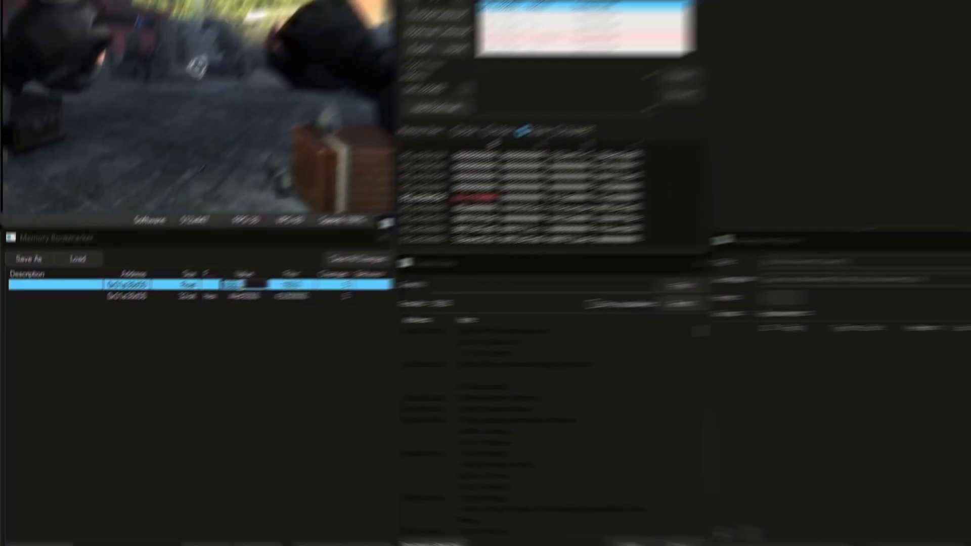
{"action": "type", "text": "10"}
{"action": "left_click", "coordinate": [210, 344]}
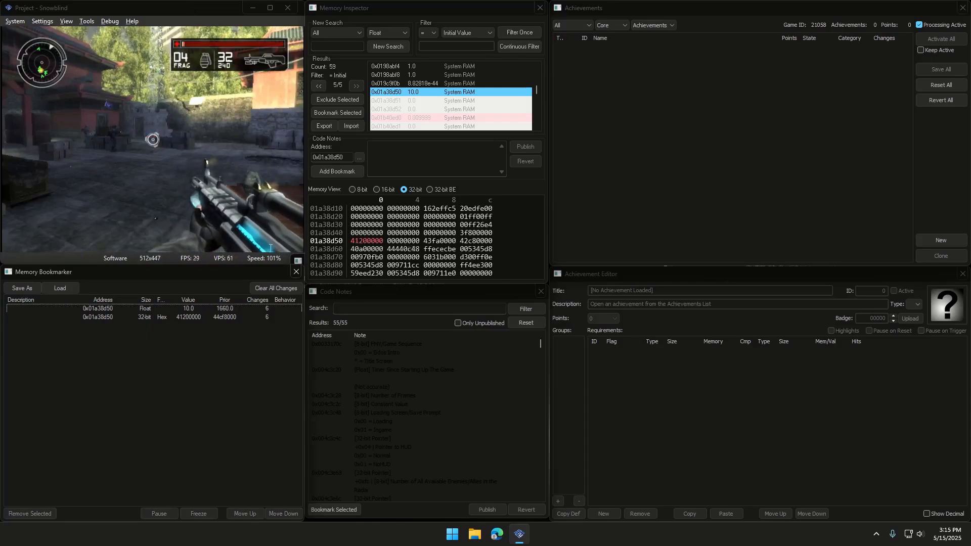
{"action": "double_click", "coordinate": [198, 309]}
{"action": "type", "text": "100"}
{"action": "left_click", "coordinate": [206, 347]}
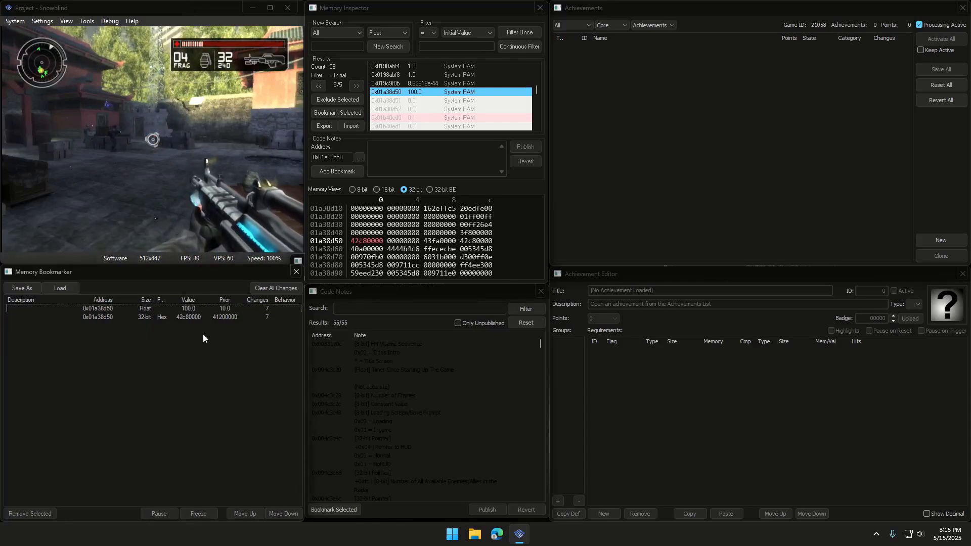
Set the Float value back to 500.0 and freeze it
{"action": "left_click", "coordinate": [188, 312]}
{"action": "double_click", "coordinate": [189, 310]}
{"action": "type", "text": "500"}
{"action": "left_click", "coordinate": [204, 345]}
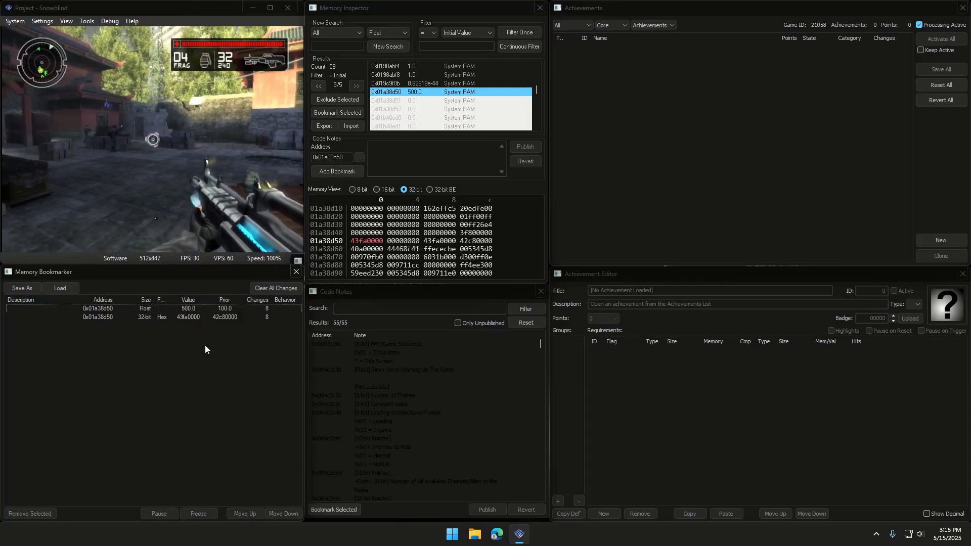
{"action": "left_click", "coordinate": [188, 311]}
{"action": "left_click", "coordinate": [202, 512]}
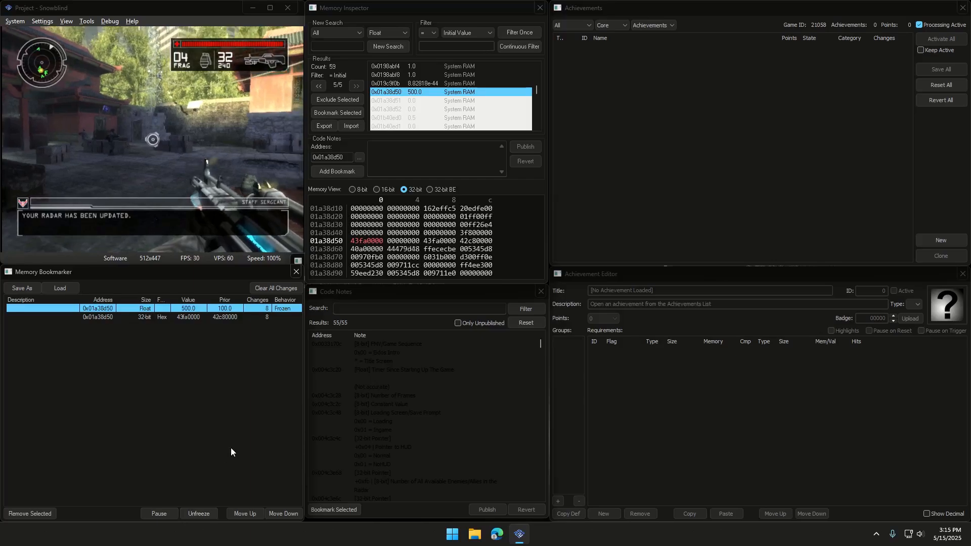